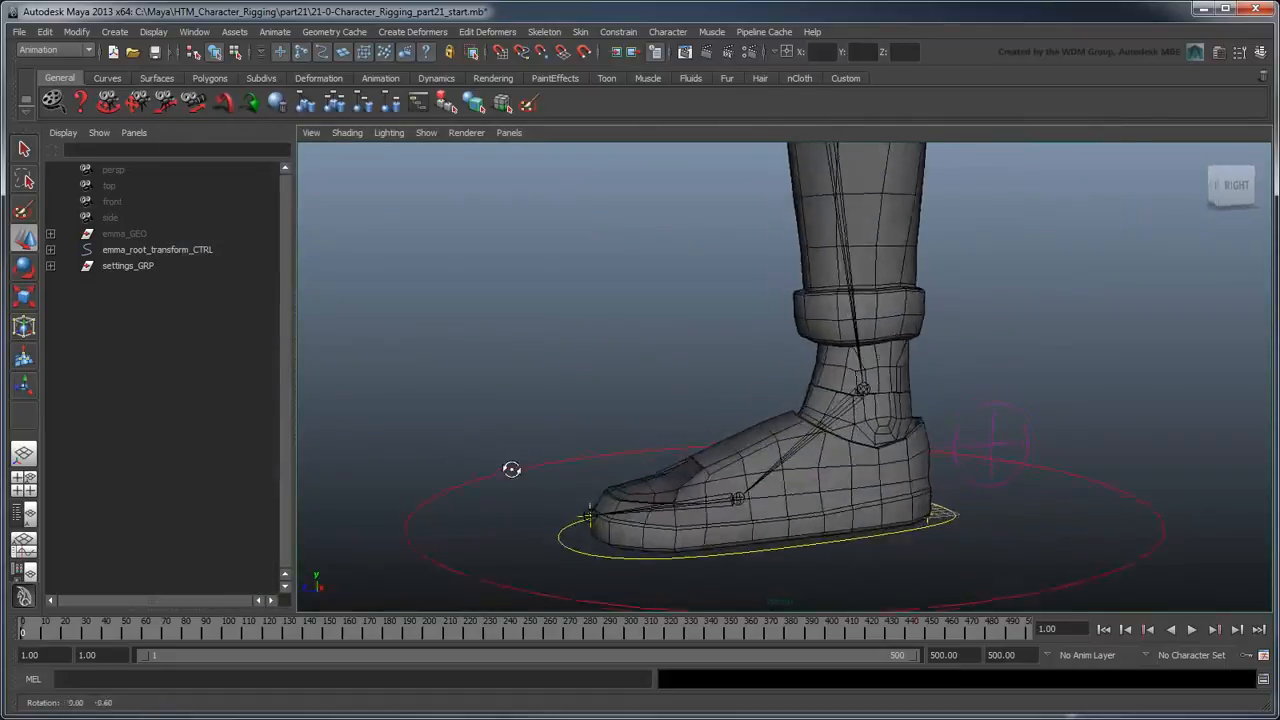
Try tilting the foot sideways by rotating leftFoot_CTRL around Z and moving it relative to the ground
{"action": "left_click_drag", "start_coordinate": [509, 466], "coordinate": [955, 540], "text": "alt"}
{"action": "left_click", "coordinate": [960, 530]}
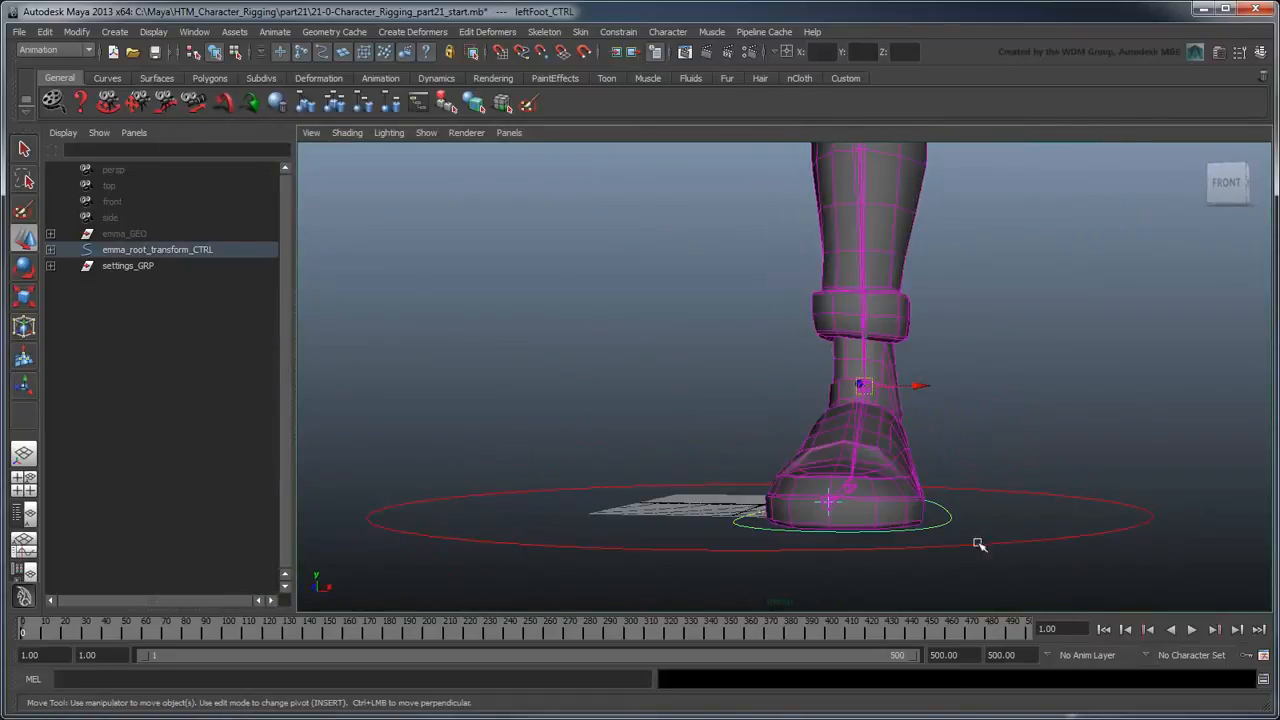
{"action": "key", "text": "e"}
{"action": "left_click_drag", "start_coordinate": [931, 366], "coordinate": [890, 330]}
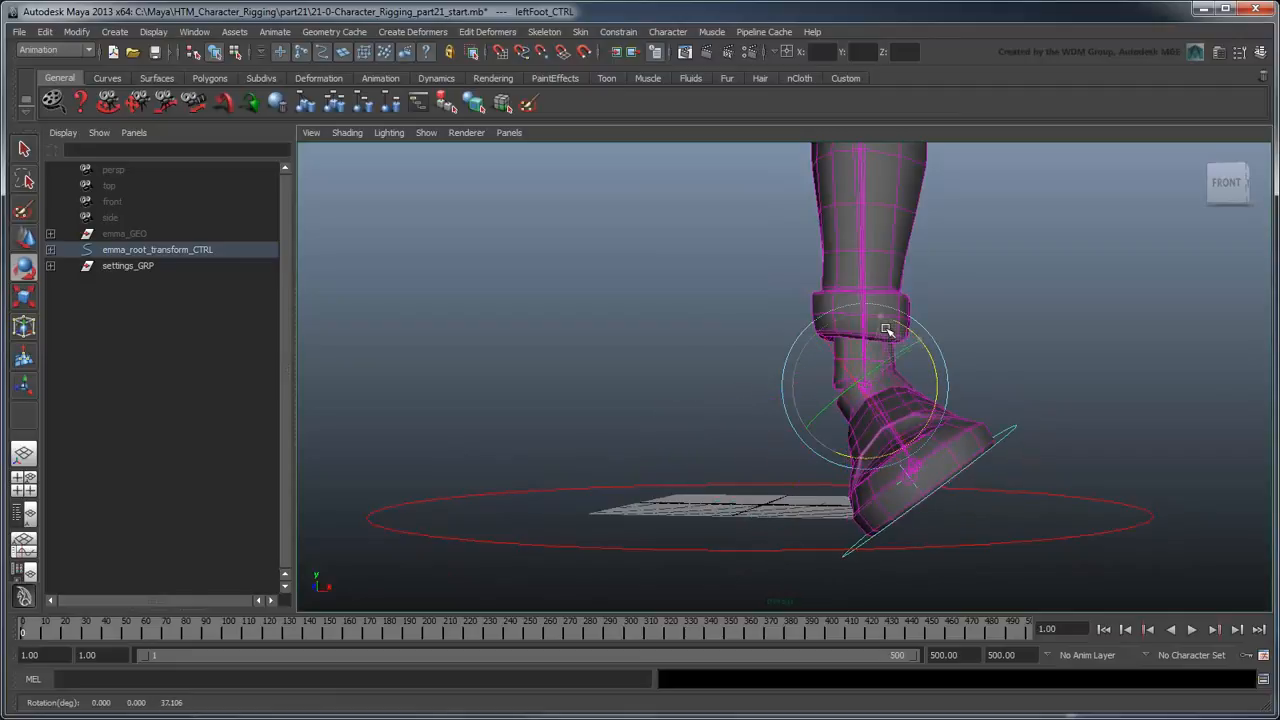
{"action": "key", "text": "w"}
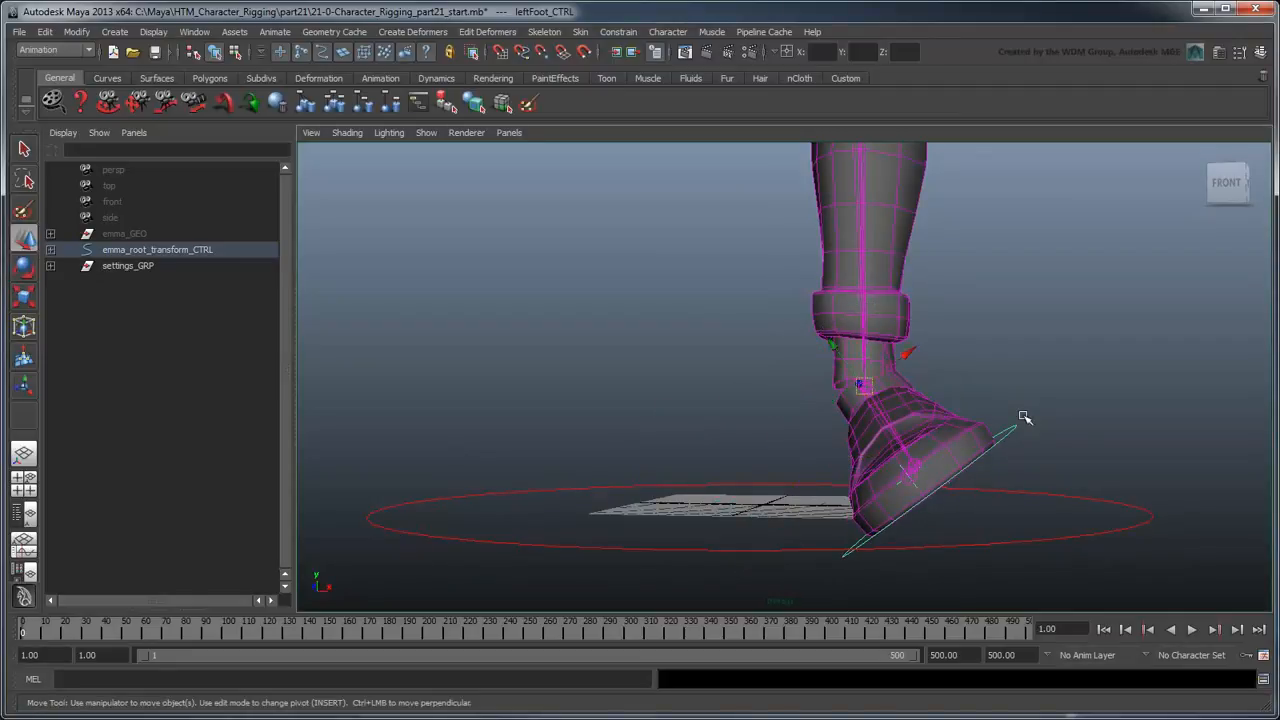
{"action": "left_click_drag", "start_coordinate": [913, 357], "coordinate": [857, 454]}
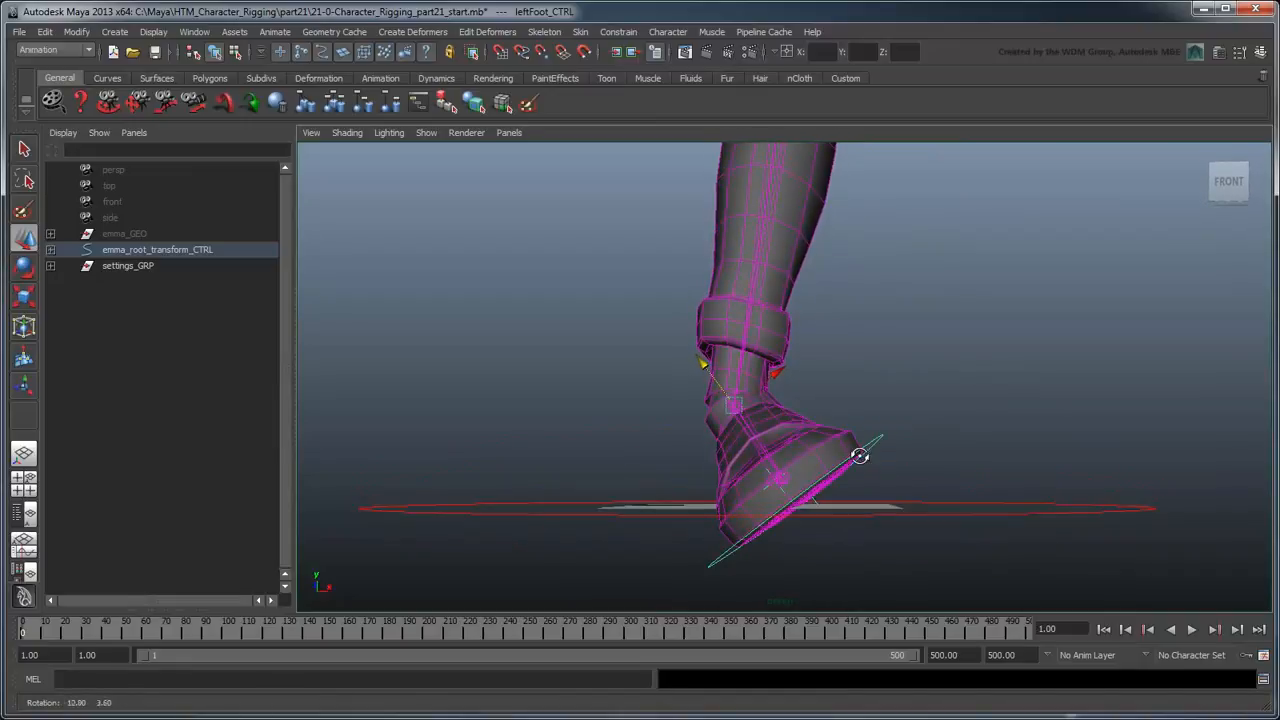
{"action": "left_click_drag", "start_coordinate": [923, 506], "coordinate": [775, 499], "text": "alt"}
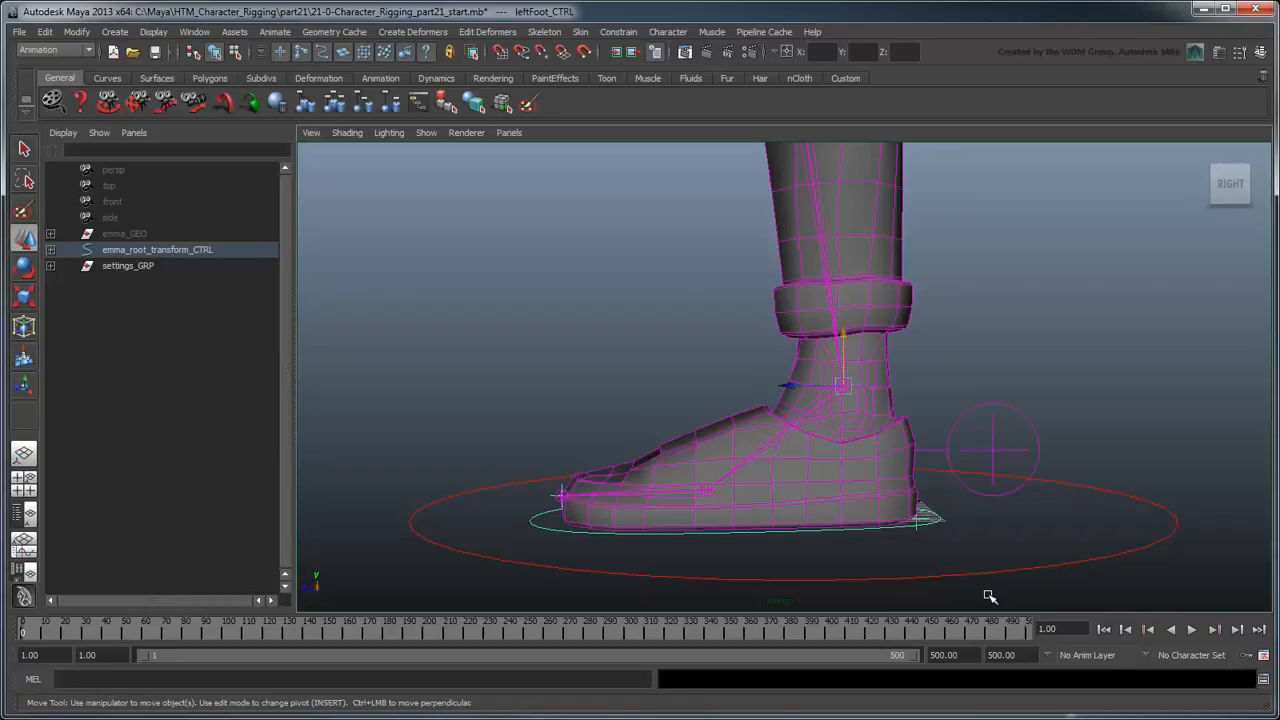
Create a new locator and duplicate it once
{"action": "left_click", "coordinate": [116, 31]}
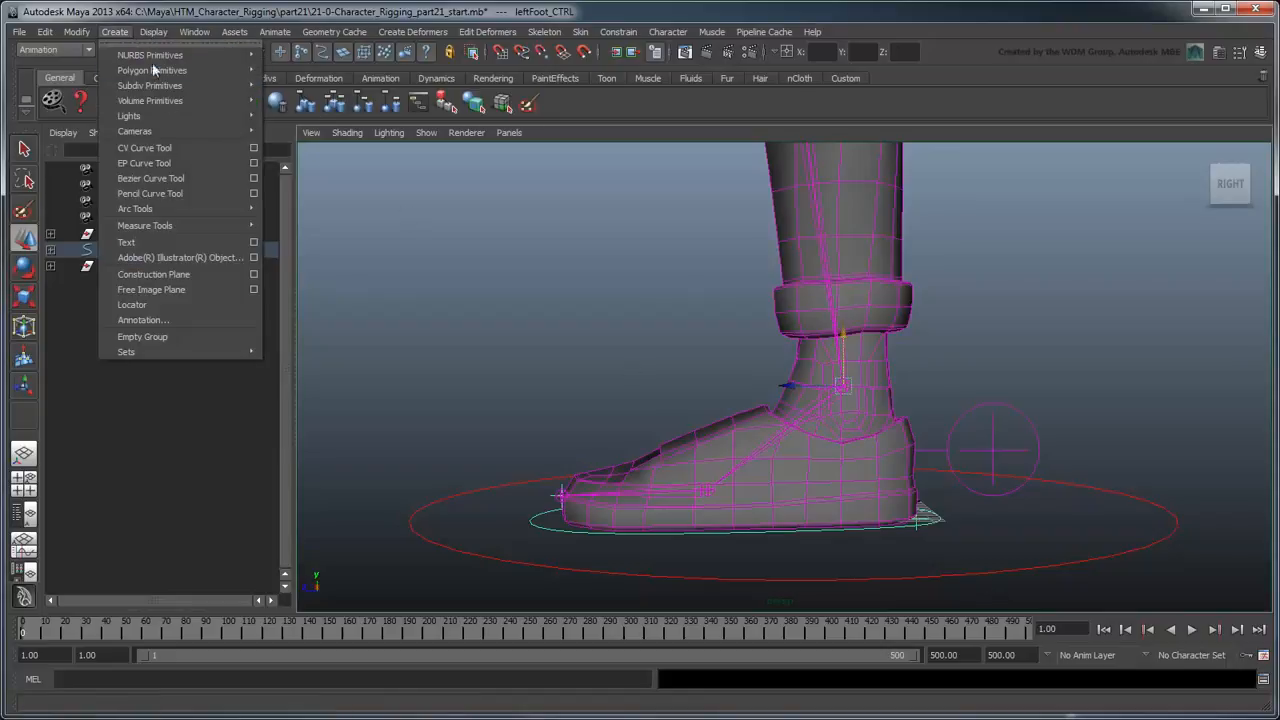
{"action": "left_click", "coordinate": [189, 302]}
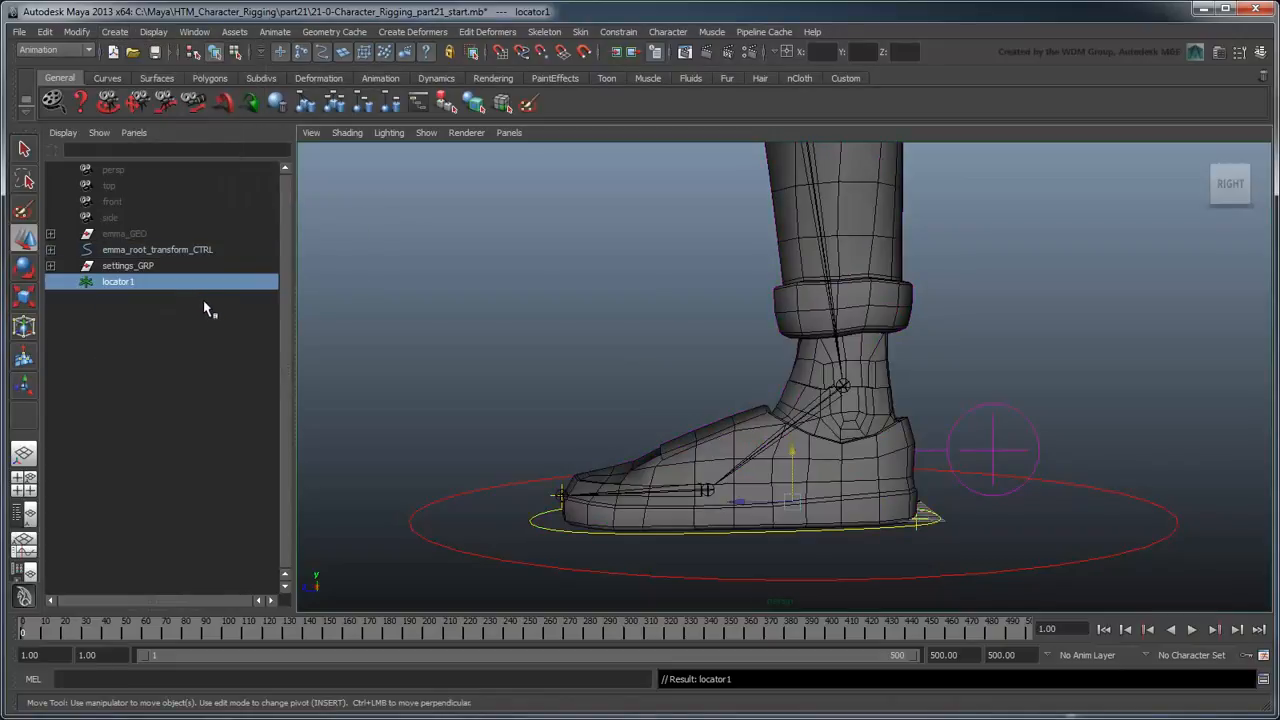
{"action": "key", "text": "ctrl+d"}
Rename the original locator innerFoot_LOC and its duplicate outerFoot_LOC
{"action": "double_click", "coordinate": [155, 285]}
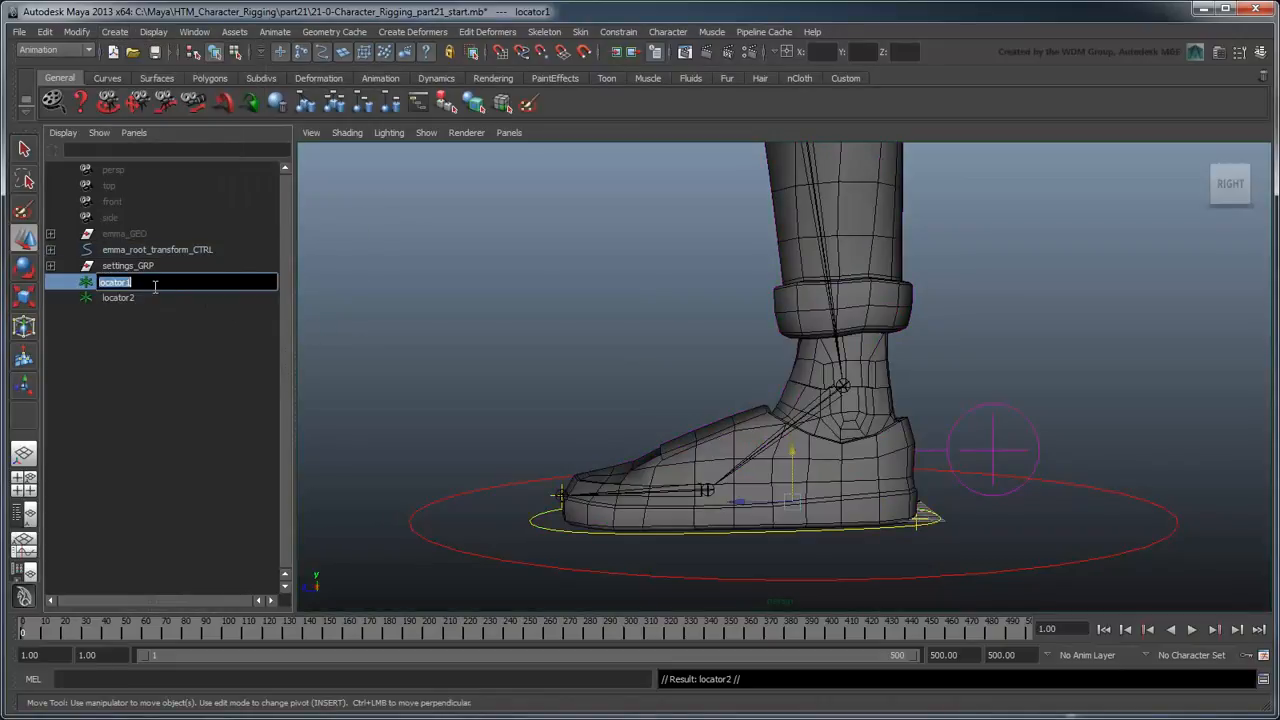
{"action": "type", "text": "innerFoot_LOC"}
{"action": "key", "text": "Return"}
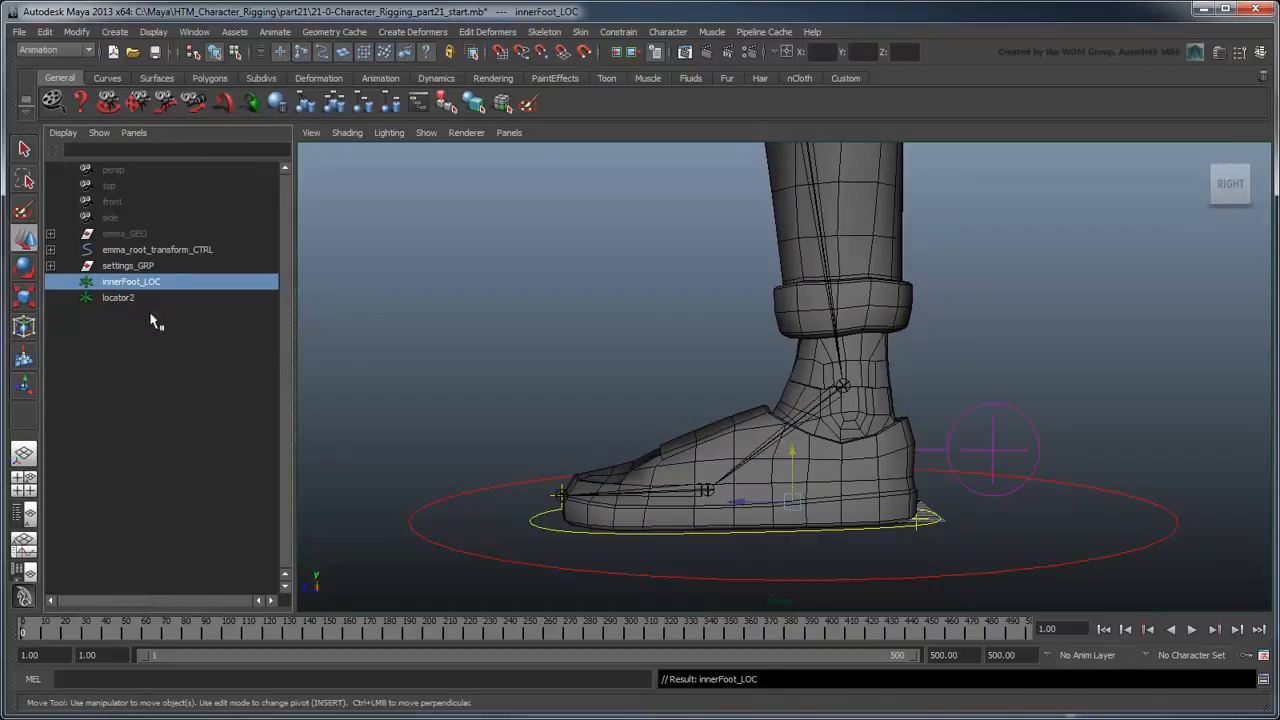
{"action": "double_click", "coordinate": [118, 297]}
{"action": "type", "text": "outerFoot_LOC"}
{"action": "key", "text": "Return"}
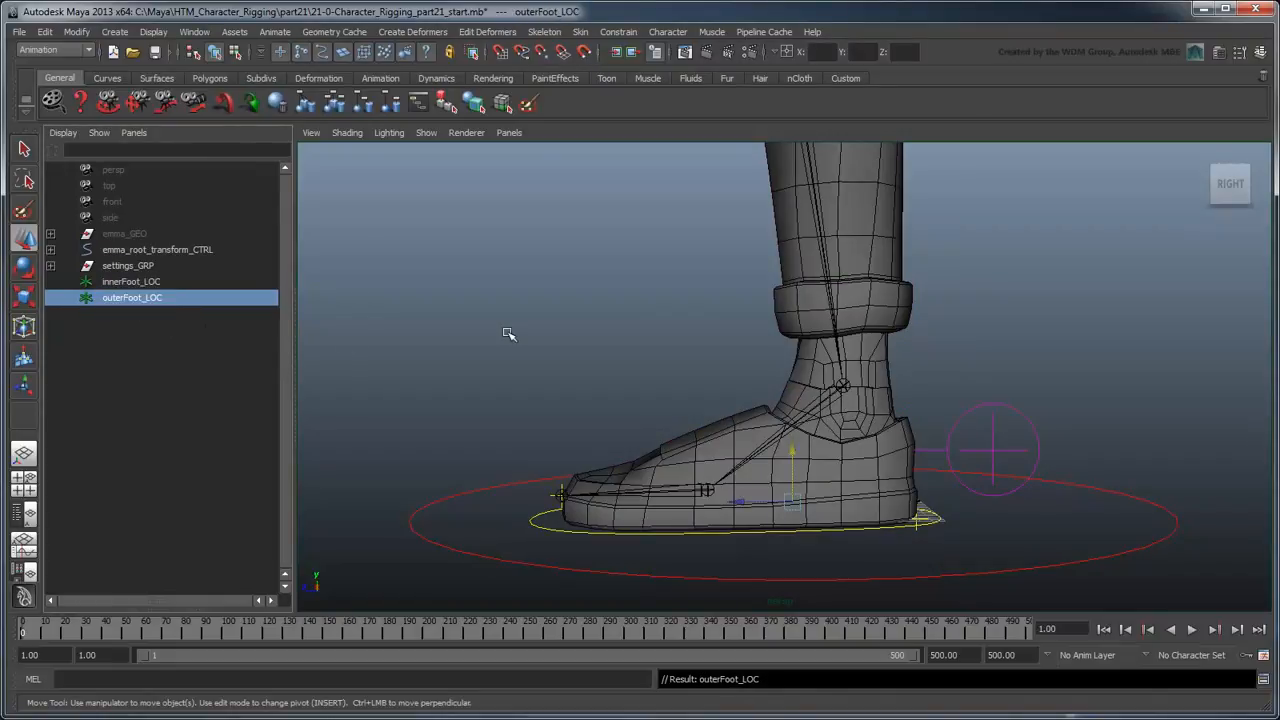
Move outerFoot_LOC to the outer edge of the left shoe, near the widest part of the toe area
{"action": "left_click_drag", "start_coordinate": [508, 334], "coordinate": [640, 349], "text": "alt"}
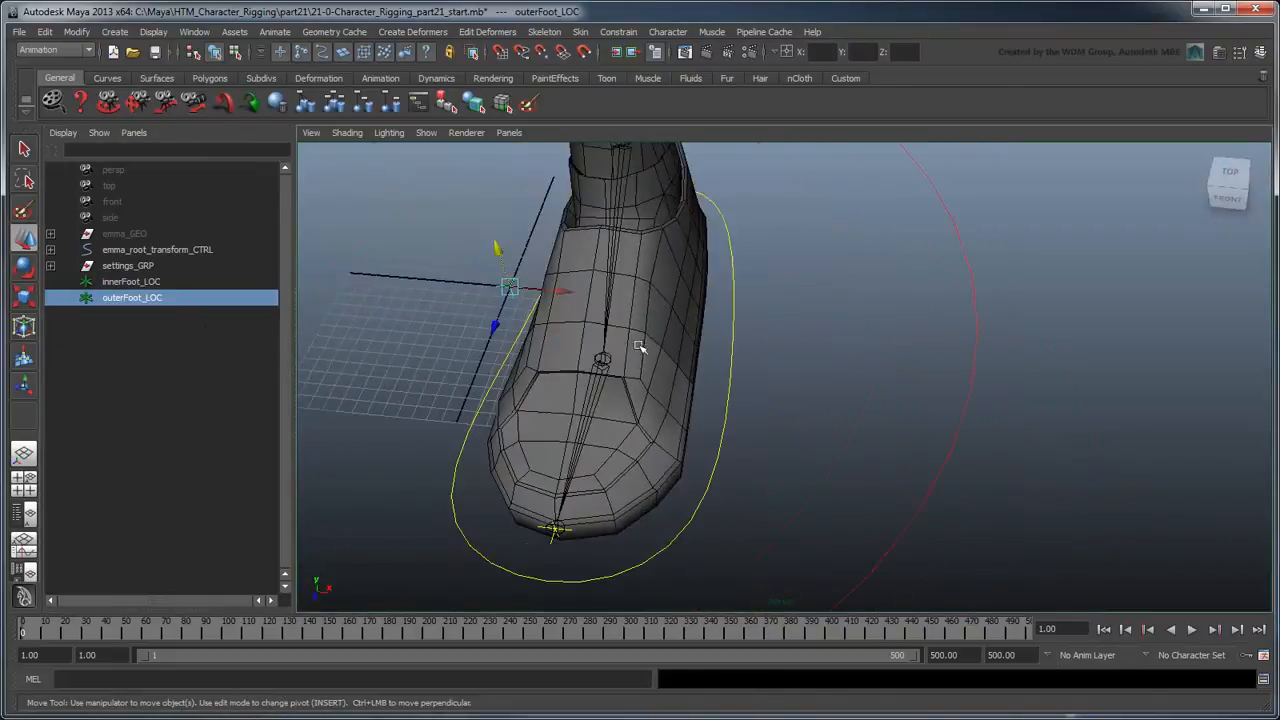
{"action": "left_click_drag", "start_coordinate": [558, 293], "coordinate": [650, 521]}
{"action": "right_click_drag", "start_coordinate": [678, 521], "coordinate": [763, 523], "text": "alt"}
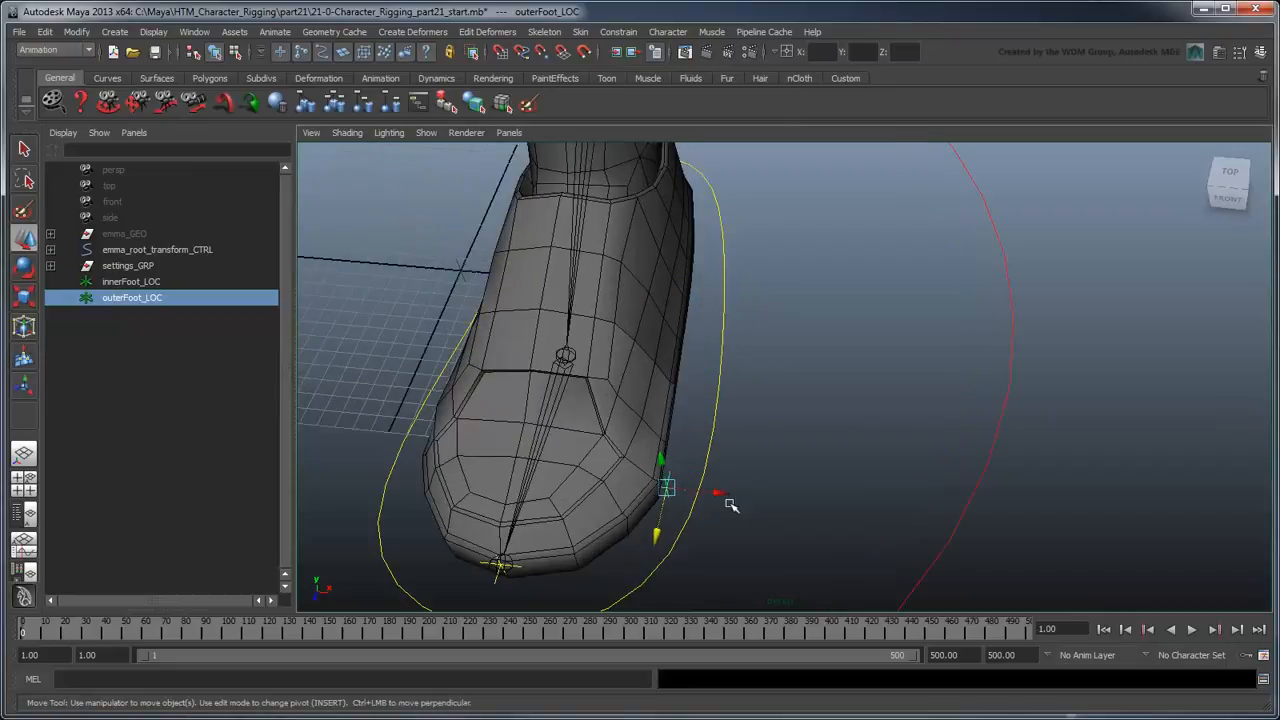
{"action": "left_click_drag", "start_coordinate": [731, 503], "coordinate": [725, 502]}
Move innerFoot_LOC to the inner edge of the left shoe, about 3.3 cm in X and 11.7 cm in Z, opposite outerFoot_LOC
{"action": "left_click", "coordinate": [130, 281]}
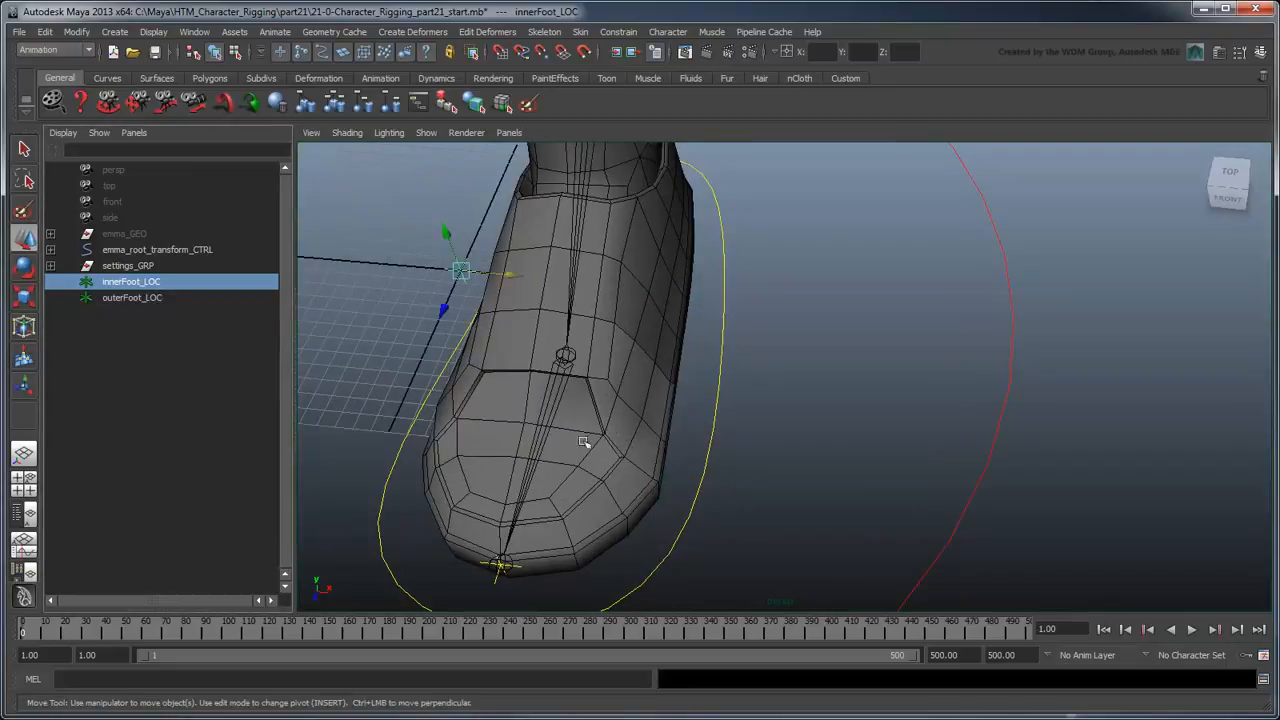
{"action": "left_click_drag", "start_coordinate": [586, 443], "coordinate": [668, 385], "text": "alt"}
{"action": "left_click_drag", "start_coordinate": [584, 384], "coordinate": [717, 529]}
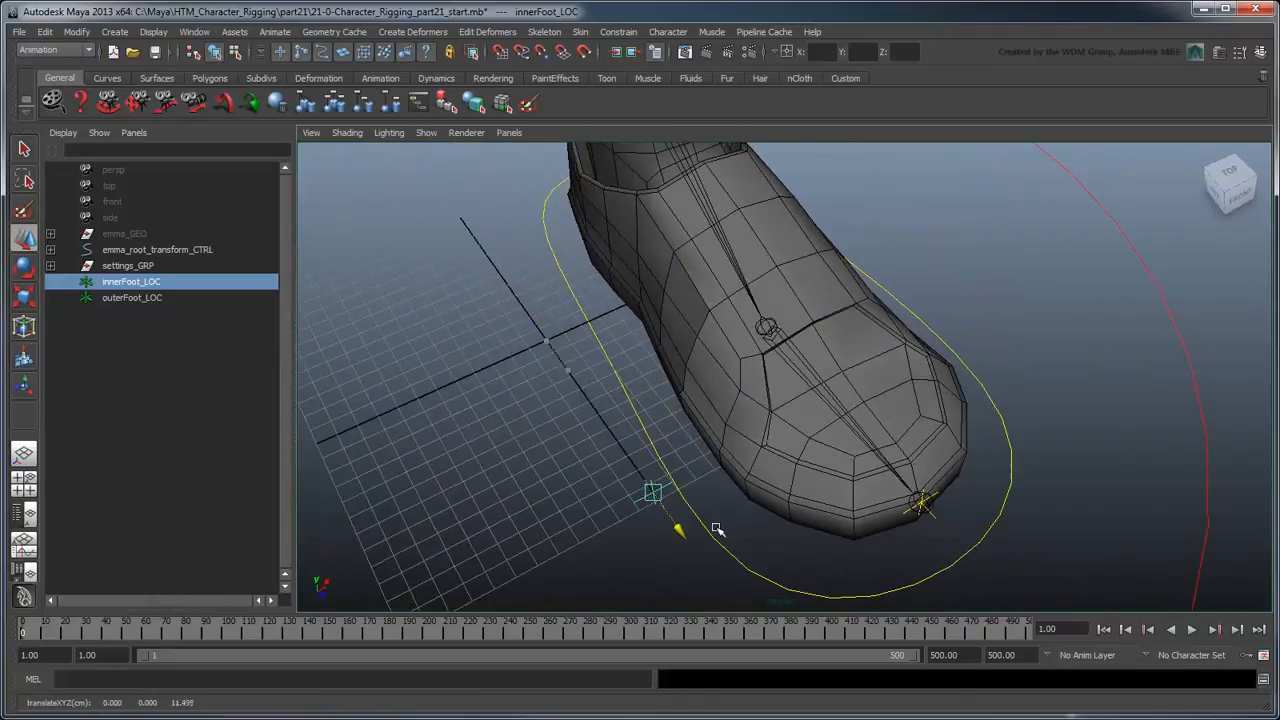
{"action": "left_click_drag", "start_coordinate": [703, 485], "coordinate": [768, 464]}
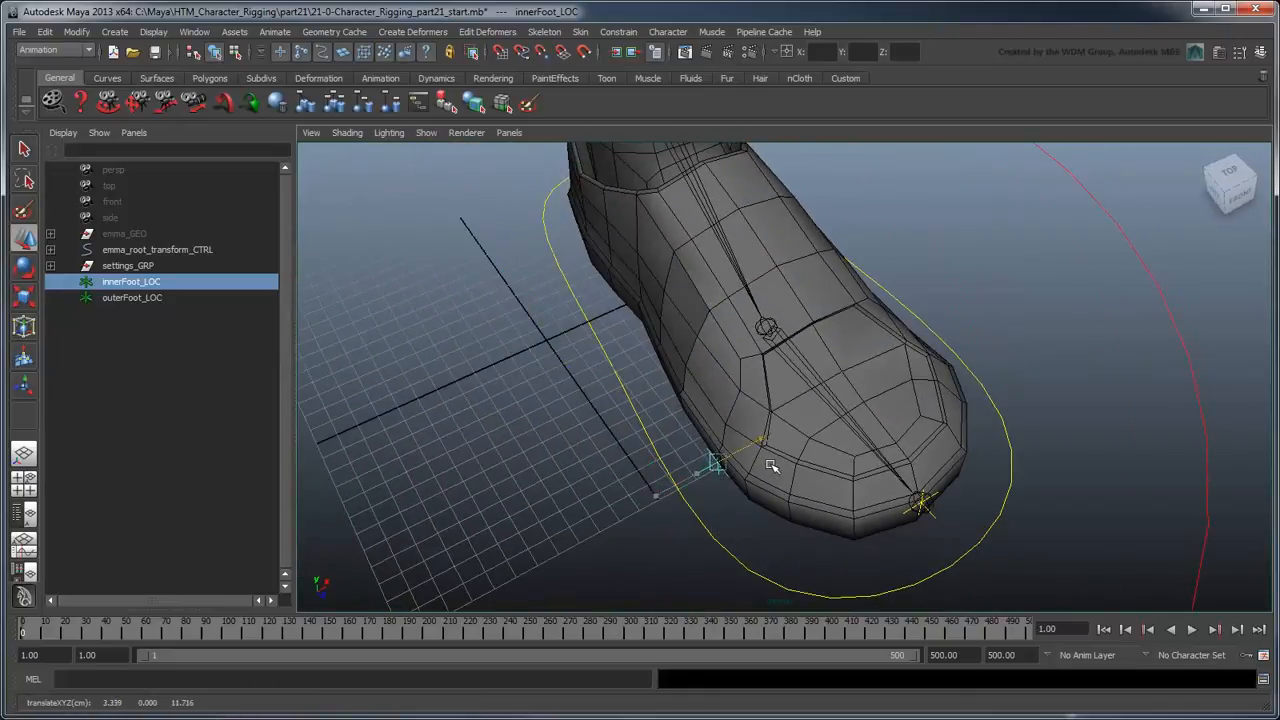
{"action": "key", "text": "q"}
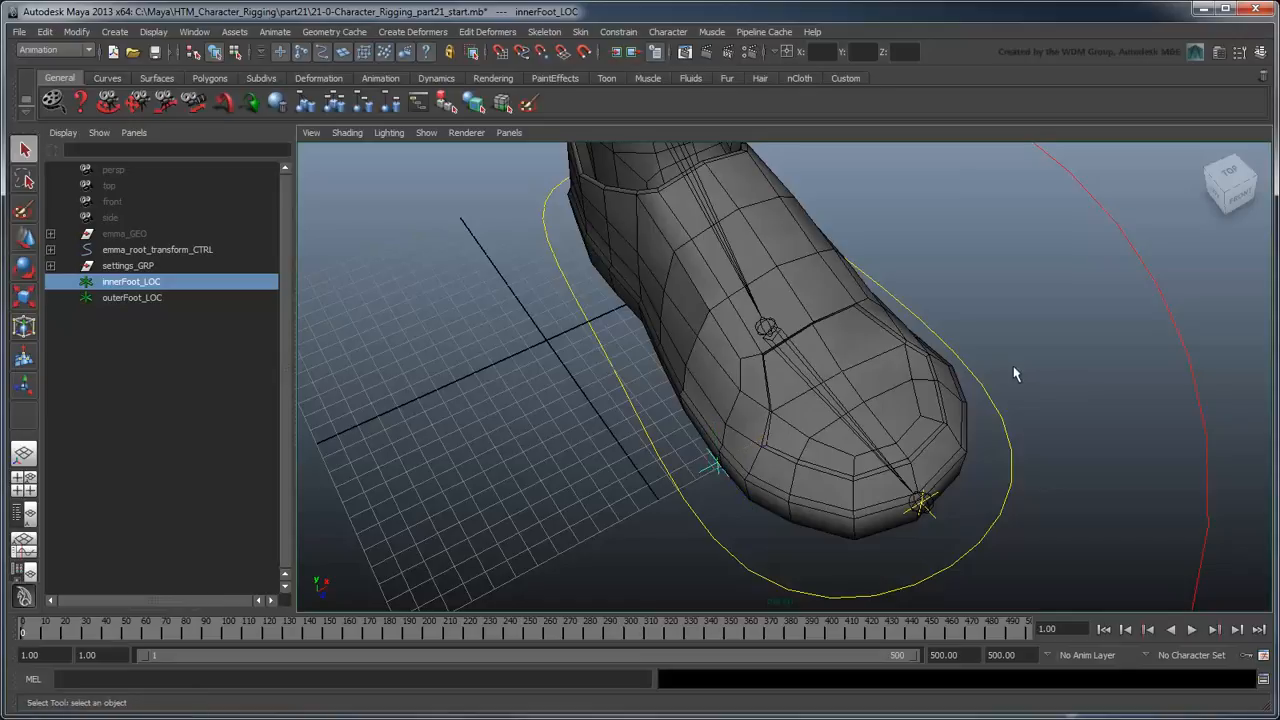
{"action": "left_click", "coordinate": [130, 297], "text": "ctrl"}
{"action": "mouse_move", "coordinate": [1158, 531]}
{"action": "left_mouse_down", "text": "alt"}
{"action": "mouse_move", "coordinate": [1029, 491]}
{"action": "mouse_move", "coordinate": [1037, 551]}
{"action": "left_mouse_up", "text": "alt"}
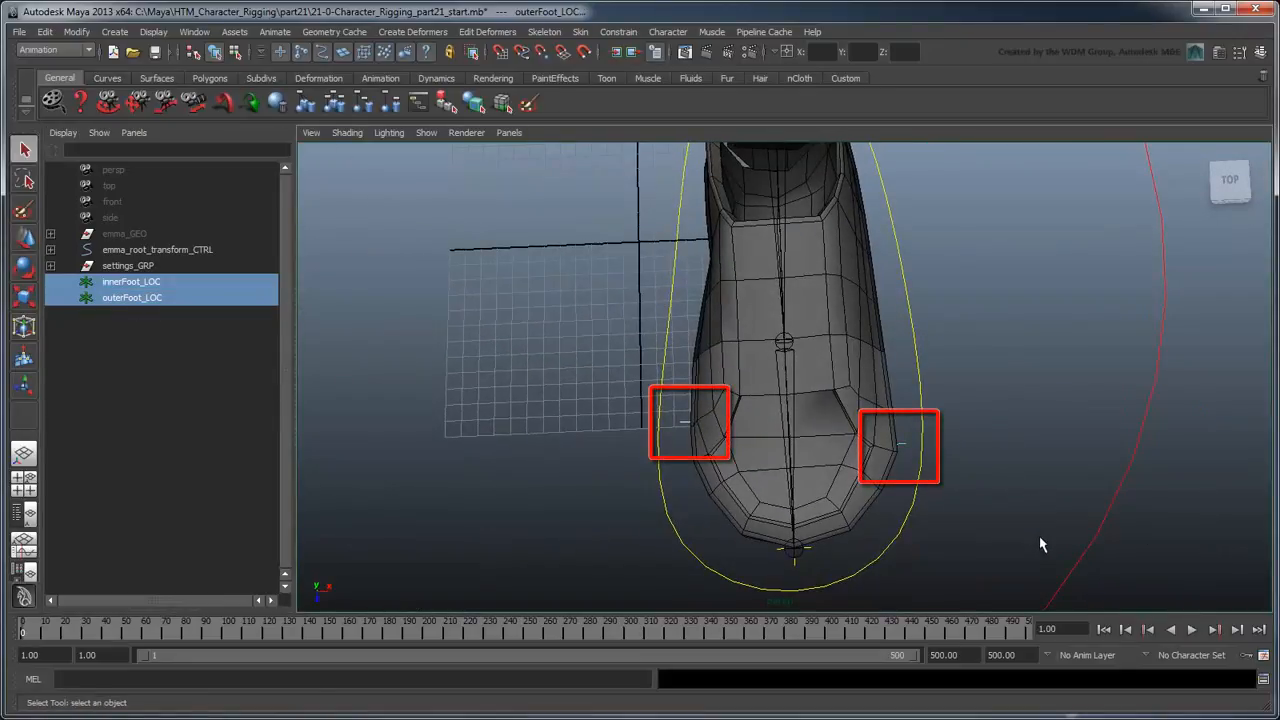
{"action": "mouse_move", "coordinate": [1040, 544]}
{"action": "left_mouse_down", "text": "alt"}
{"action": "mouse_move", "coordinate": [923, 437]}
{"action": "mouse_move", "coordinate": [894, 494]}
{"action": "mouse_move", "coordinate": [948, 457]}
{"action": "left_mouse_up", "text": "alt"}
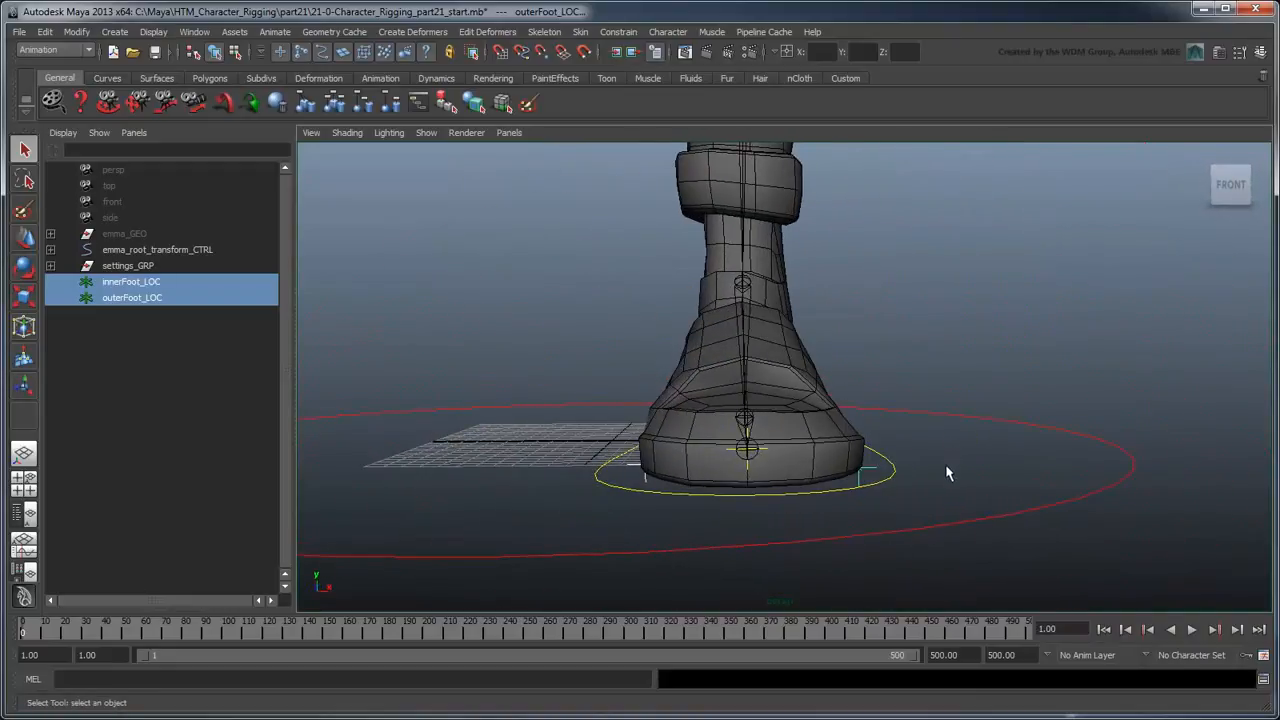
Parent innerFoot_LOC under outerFoot_LOC, and parent outerFoot_LOC under heel_LOC in the leftFoot_CTRL hierarchy
{"action": "left_click", "coordinate": [153, 287]}
{"action": "middle_click_drag", "start_coordinate": [153, 290], "coordinate": [149, 298]}
{"action": "left_click", "coordinate": [57, 256]}
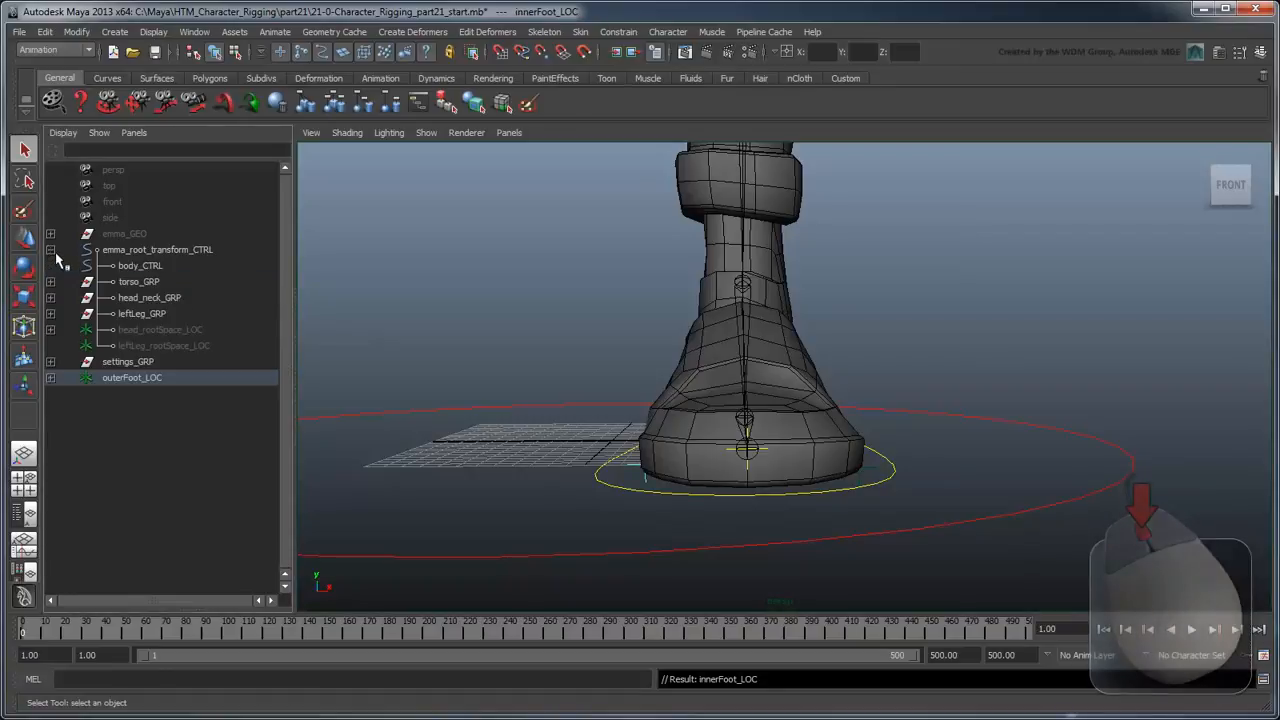
{"action": "left_click", "coordinate": [57, 316]}
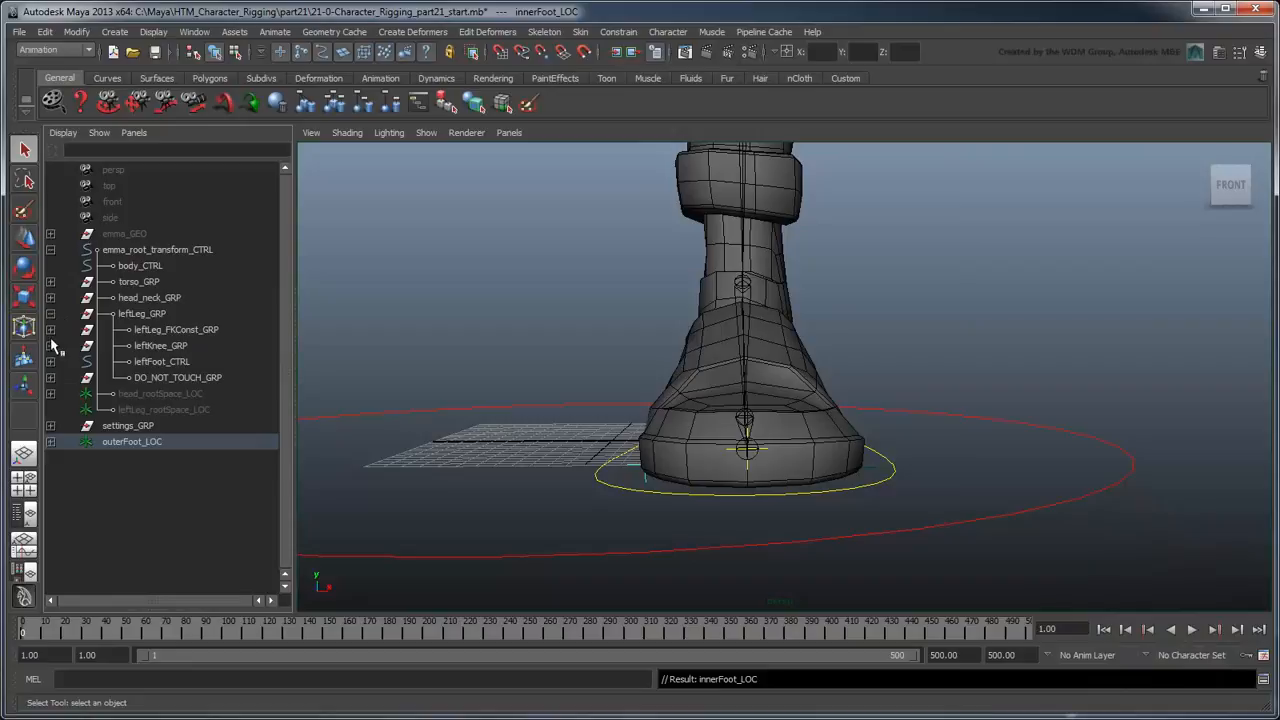
{"action": "left_click", "coordinate": [51, 361]}
{"action": "middle_click_drag", "start_coordinate": [150, 466], "coordinate": [200, 377]}
{"action": "left_click", "coordinate": [52, 378]}
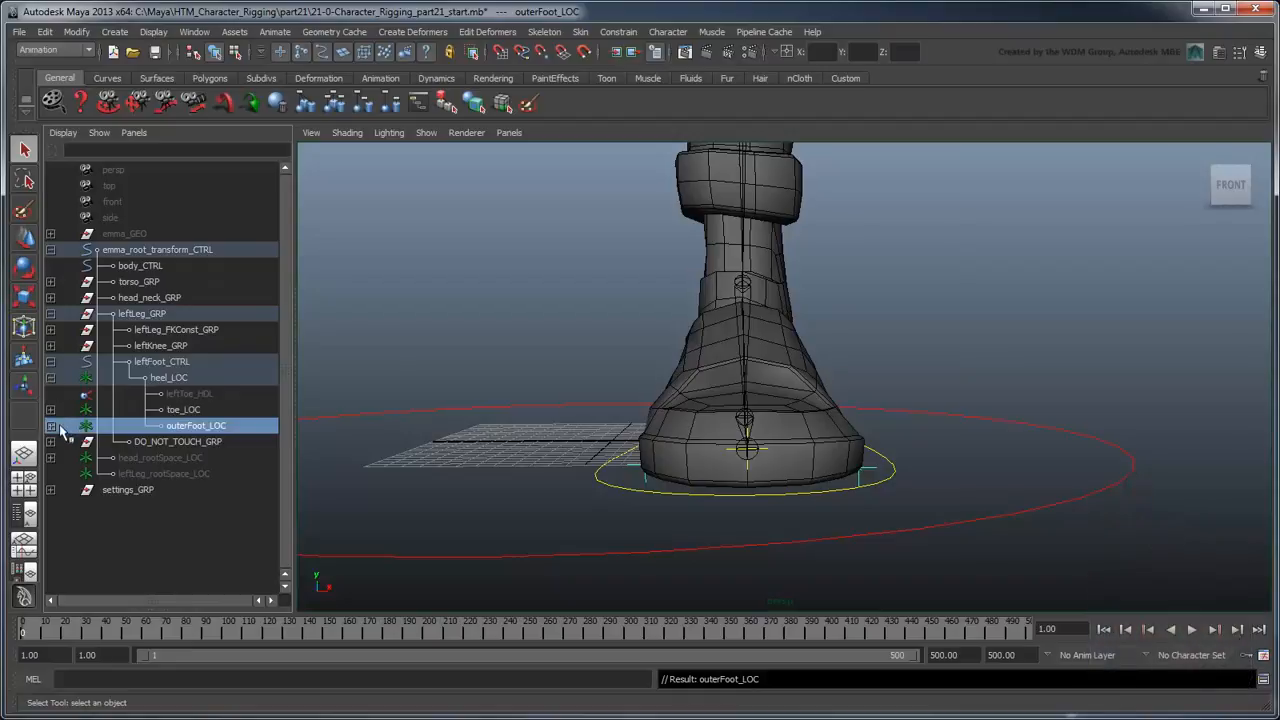
{"action": "left_click", "coordinate": [51, 426]}
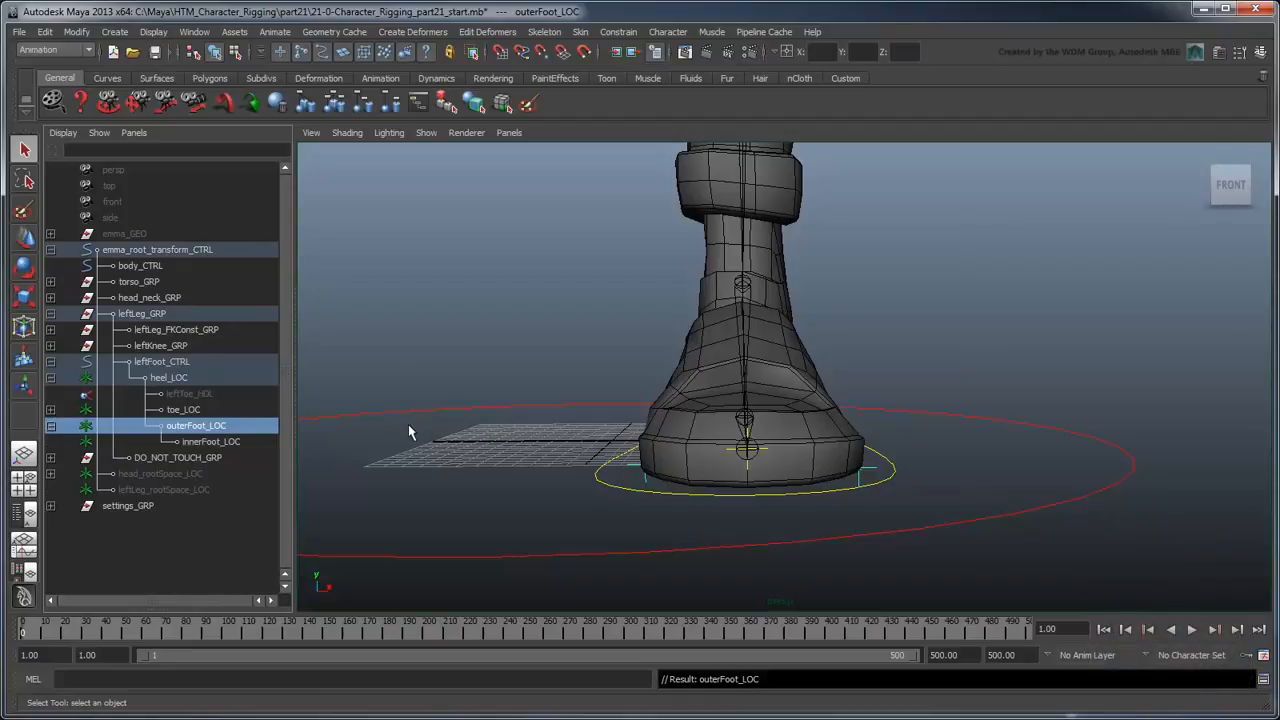
Parent toe_LOC and leftToe_HDL under innerFoot_LOC
{"action": "left_click", "coordinate": [204, 412]}
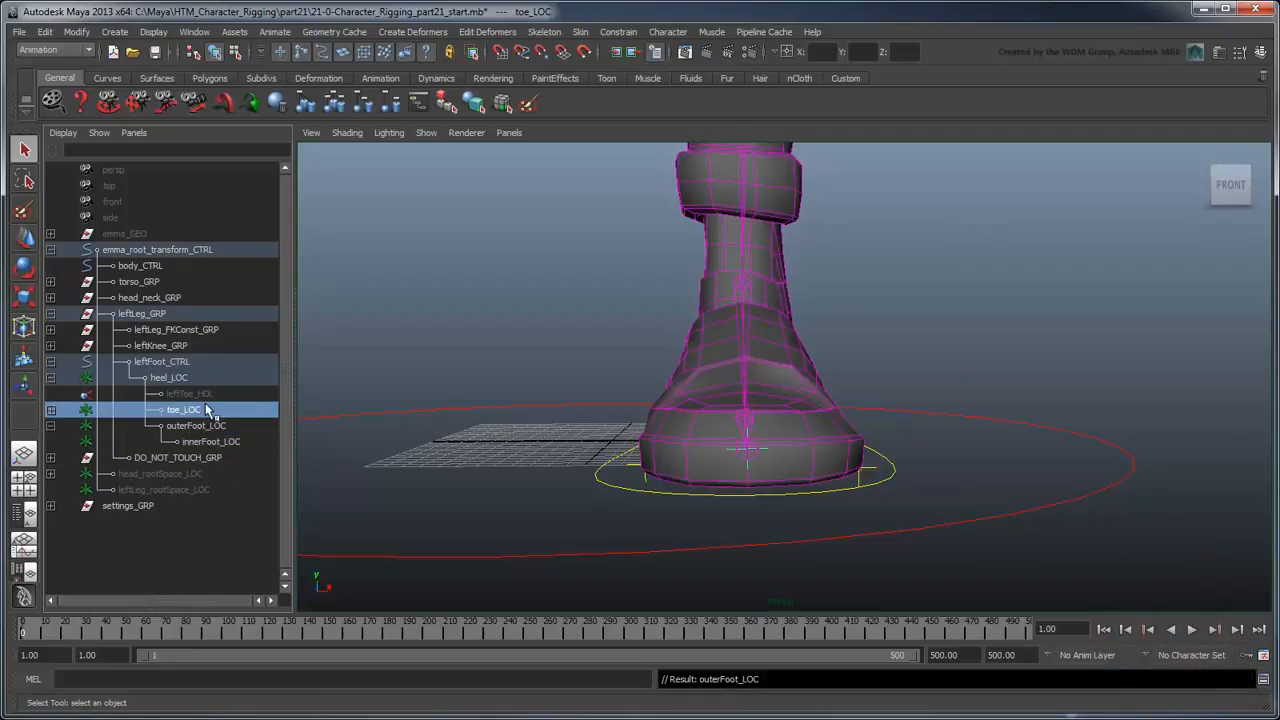
{"action": "left_click", "coordinate": [205, 397], "text": "ctrl"}
{"action": "middle_click_drag", "start_coordinate": [220, 415], "coordinate": [237, 456]}
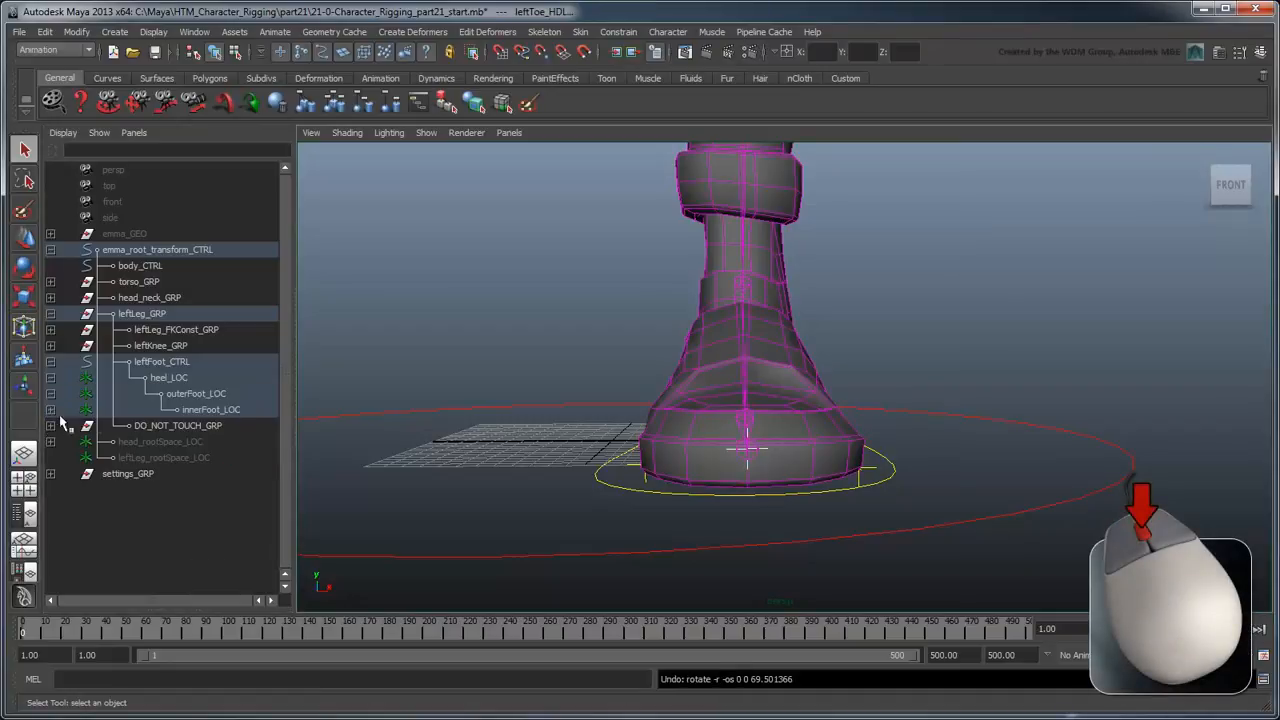
{"action": "key", "text": "ctrl+z"}
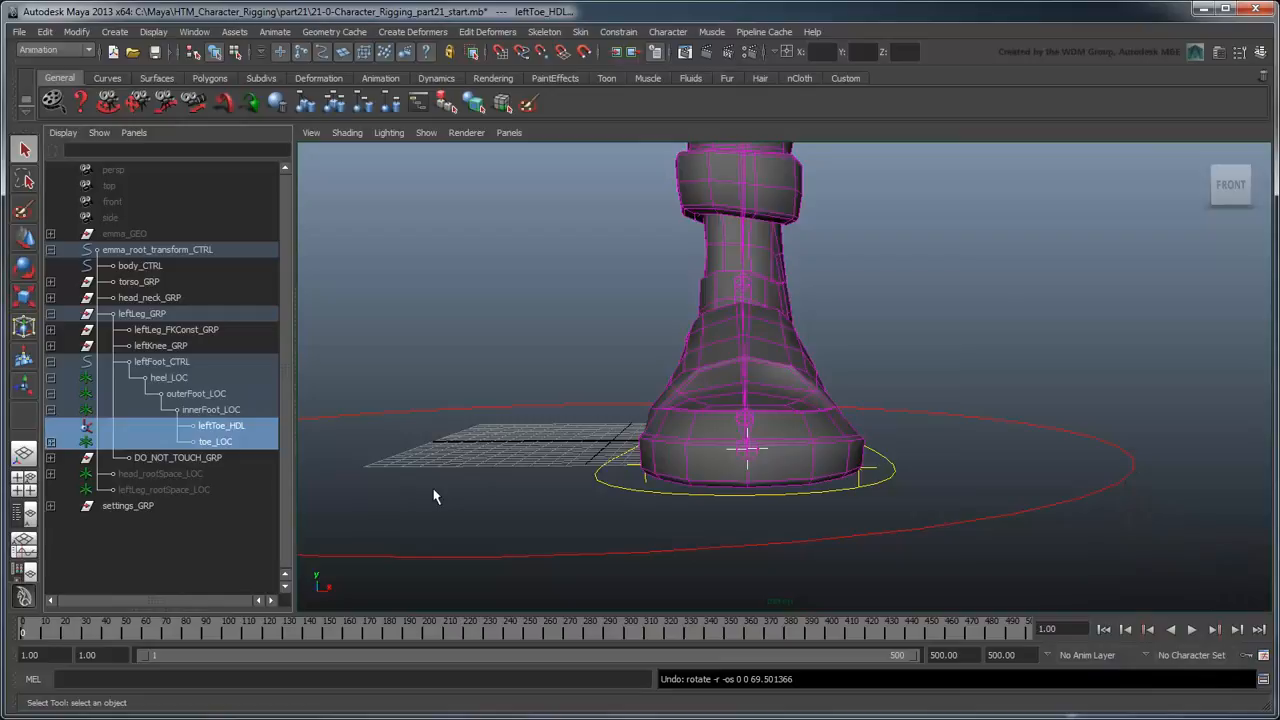
Test the outward foot tilt by rotating outerFoot_LOC about -62 degrees around Z, and undo the rotation
{"action": "scroll", "coordinate": [434, 496], "scroll_direction": "down", "scroll_amount": 4}
{"action": "middle_click_drag", "start_coordinate": [673, 433], "coordinate": [667, 478], "text": "alt"}
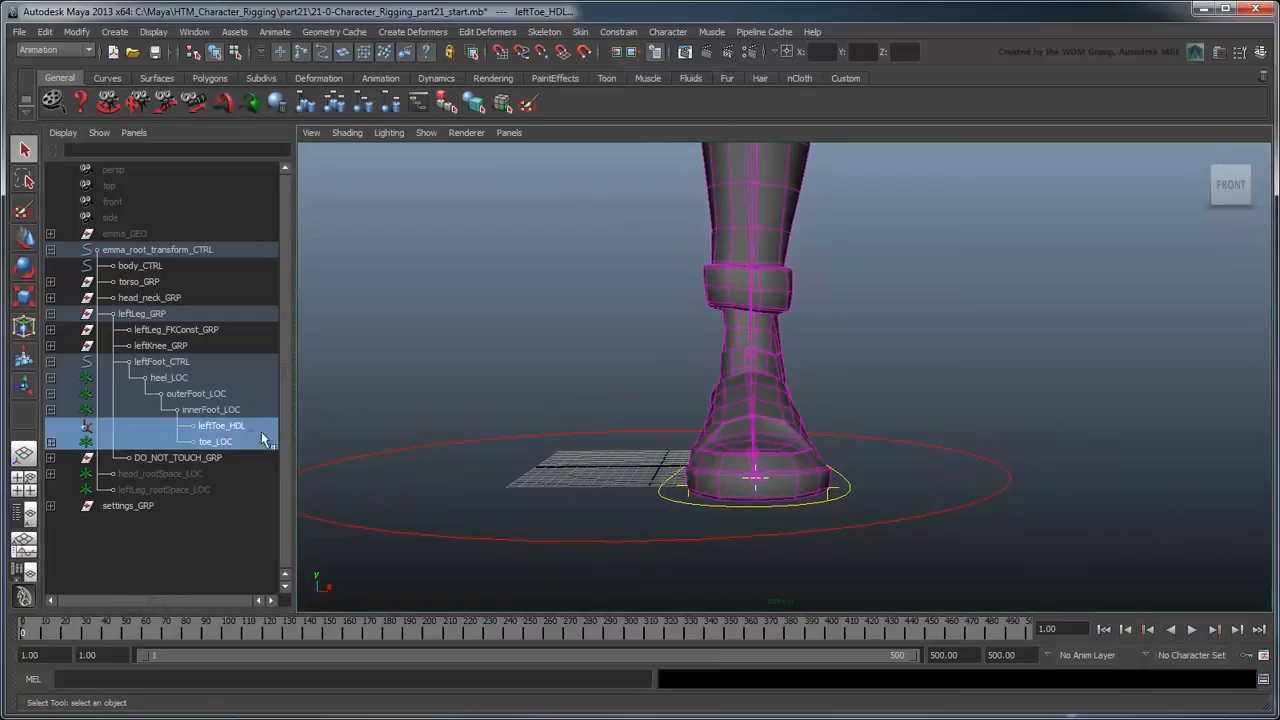
{"action": "left_click", "coordinate": [200, 393]}
{"action": "key", "text": "e"}
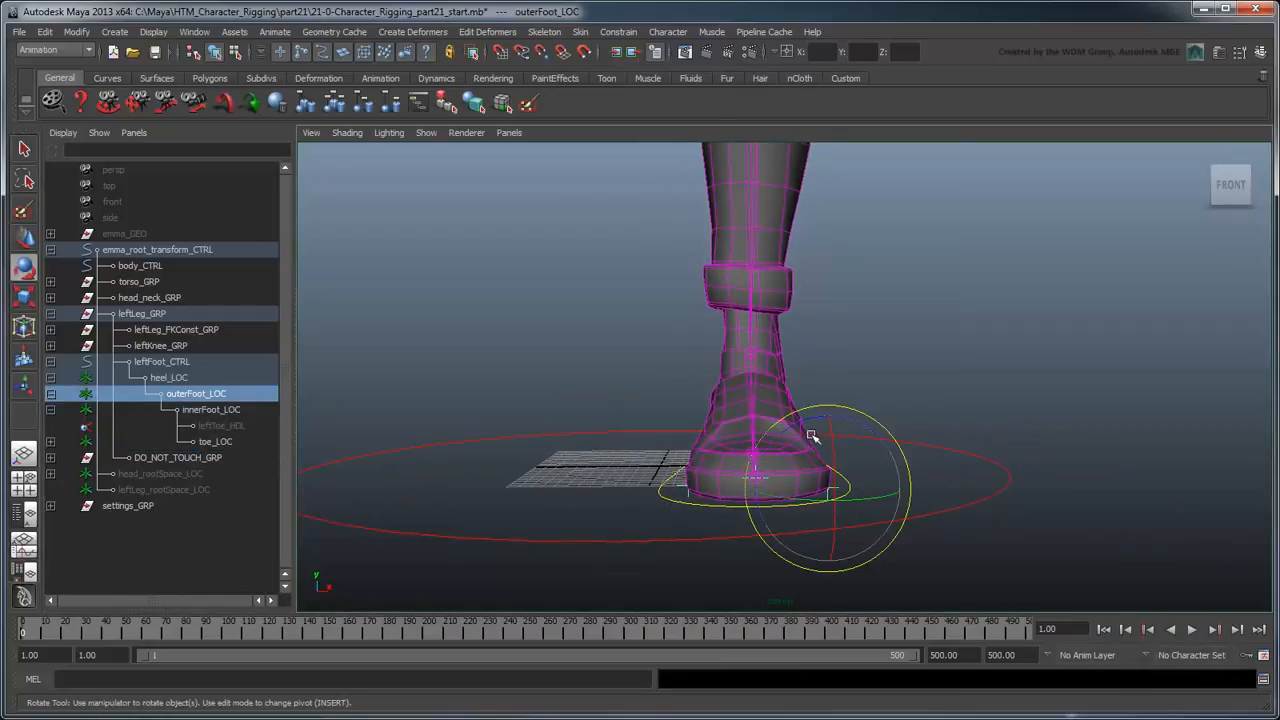
{"action": "left_click_drag", "start_coordinate": [811, 424], "coordinate": [900, 430]}
{"action": "key", "text": "ctrl+z"}
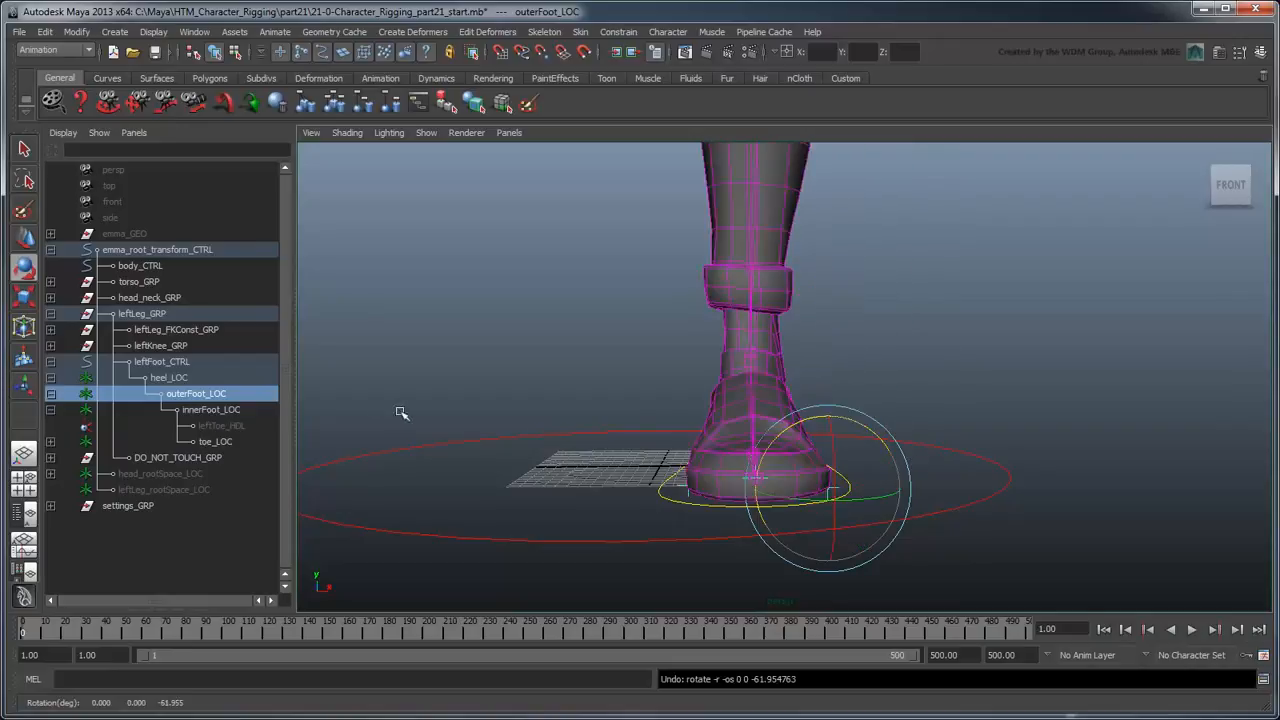
Test the inward foot tilt by rotating innerFoot_LOC about 61 degrees around Z, and undo the rotation
{"action": "key", "text": "Down"}
{"action": "left_click_drag", "start_coordinate": [752, 447], "coordinate": [671, 407]}
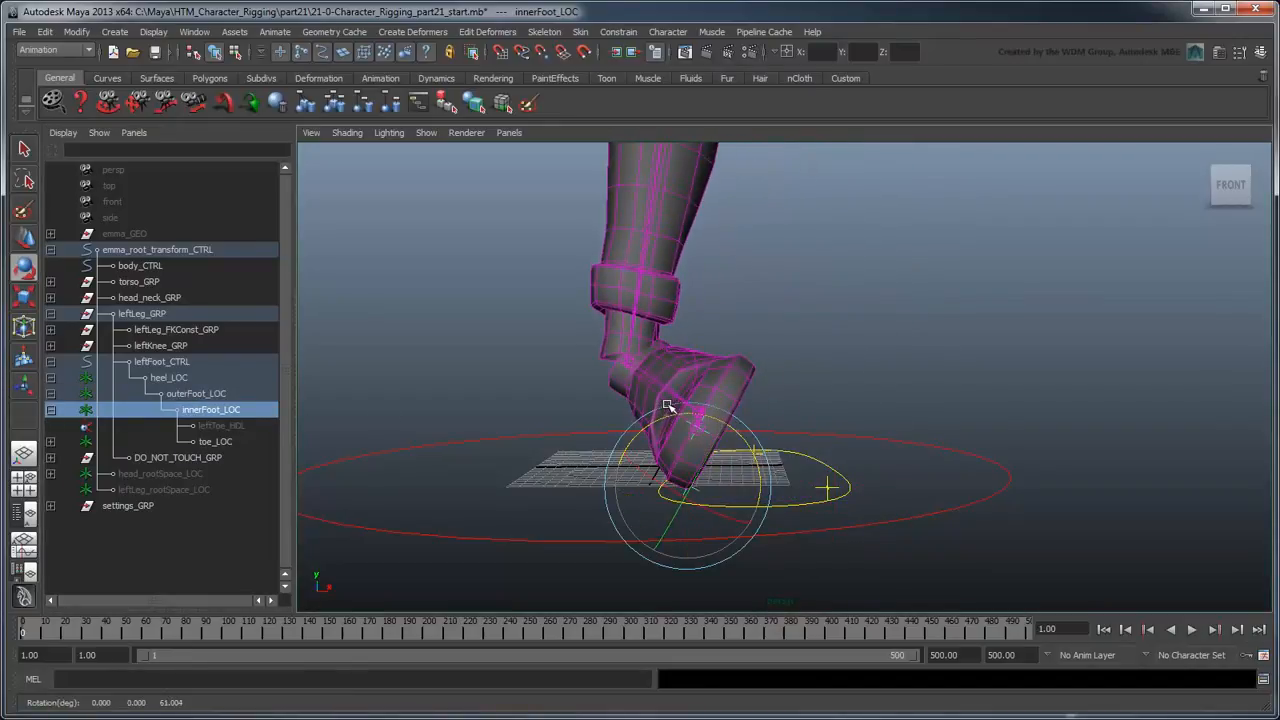
{"action": "key", "text": "ctrl+z"}
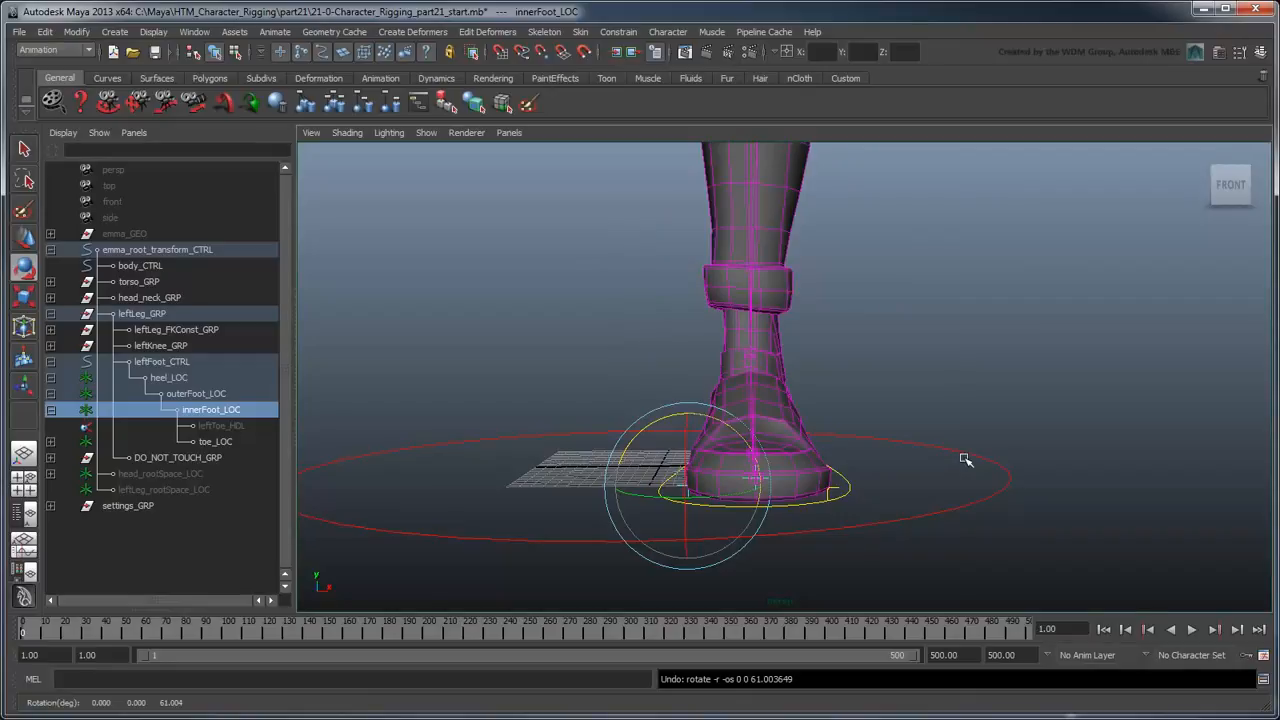
Add a keyable float attribute named tilt to leftFoot_CTRL
{"action": "key", "text": "Up"}
{"action": "key", "text": "Up"}
{"action": "key", "text": "Up"}
{"action": "key", "text": "q"}
{"action": "left_click", "coordinate": [1261, 54]}
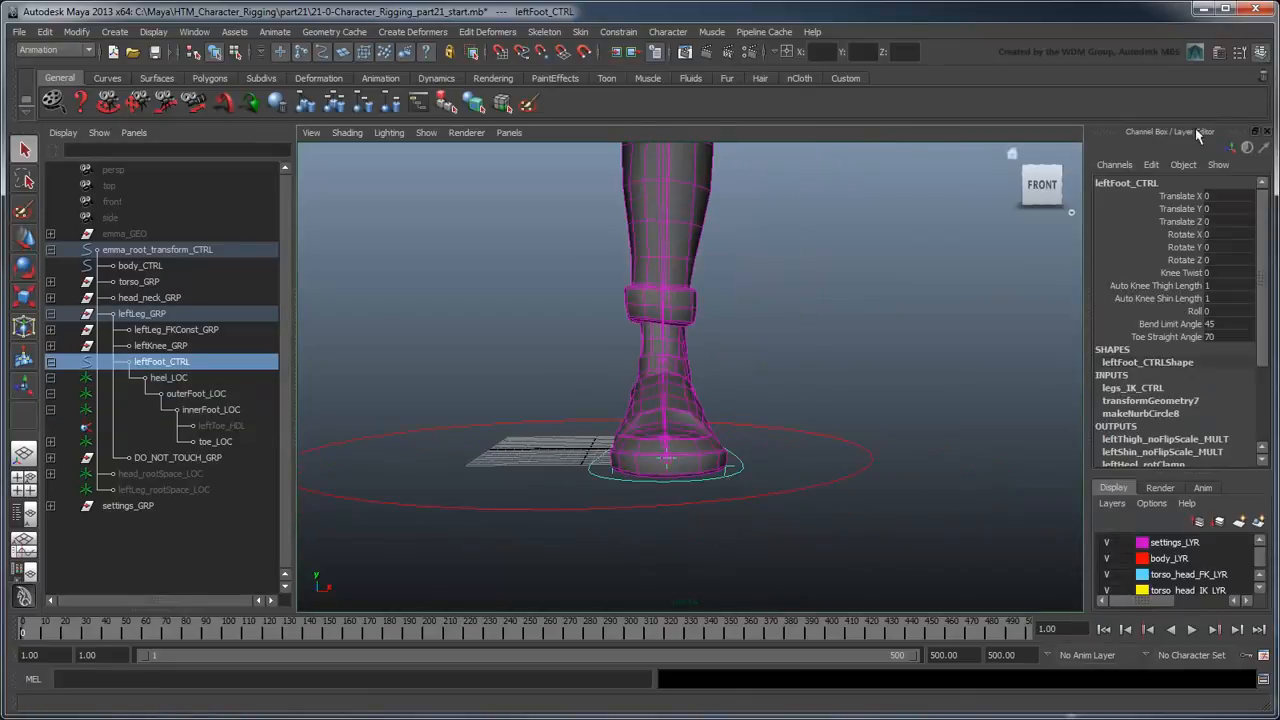
{"action": "left_click", "coordinate": [1151, 165]}
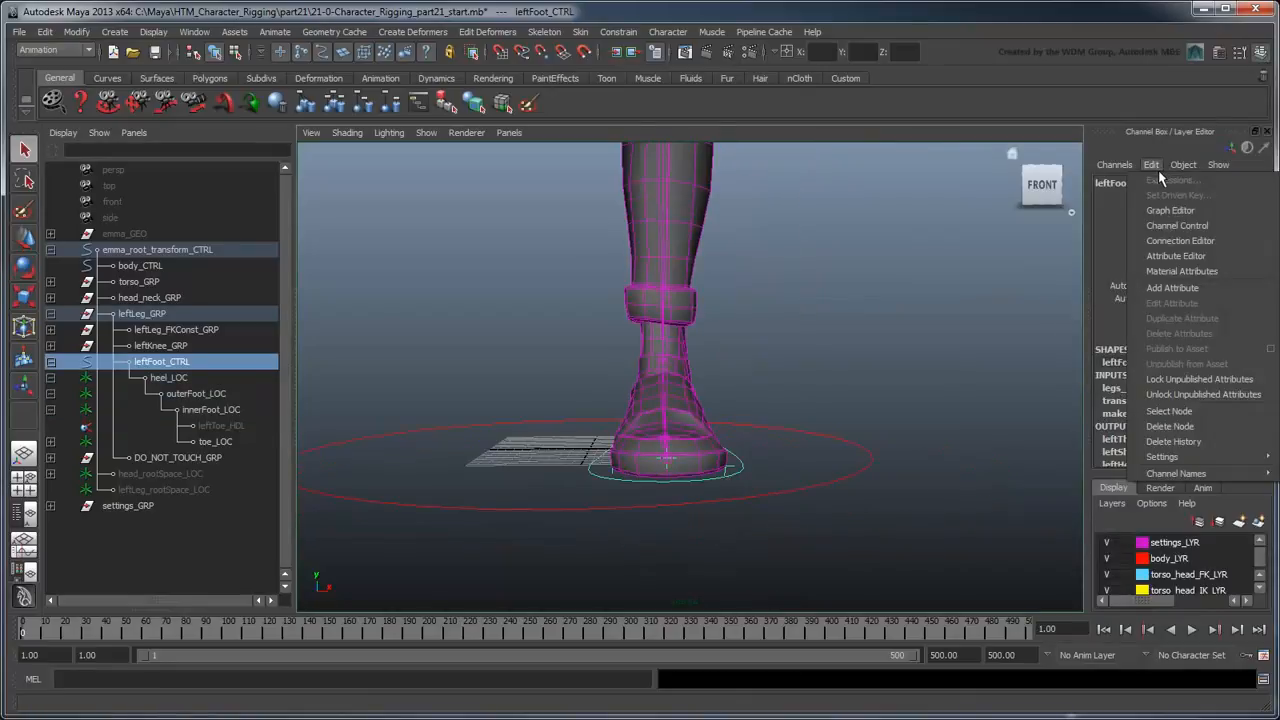
{"action": "left_click", "coordinate": [1175, 287]}
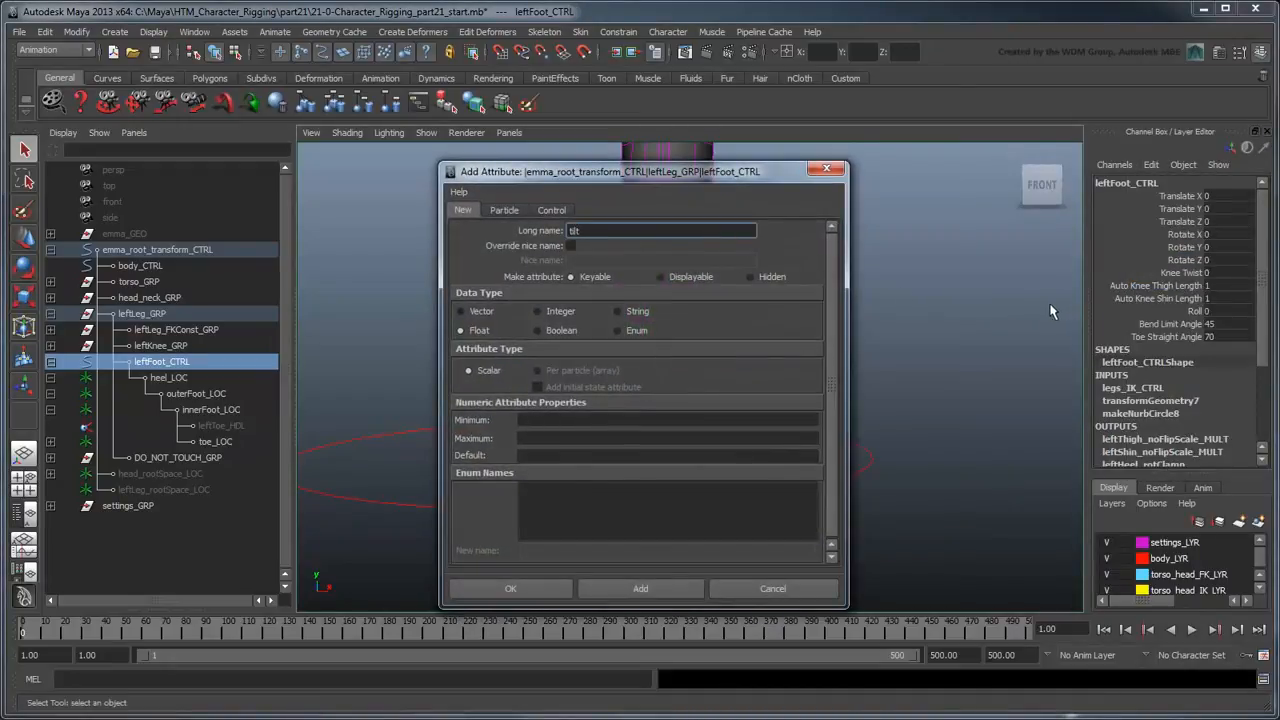
{"action": "left_click", "coordinate": [512, 588]}
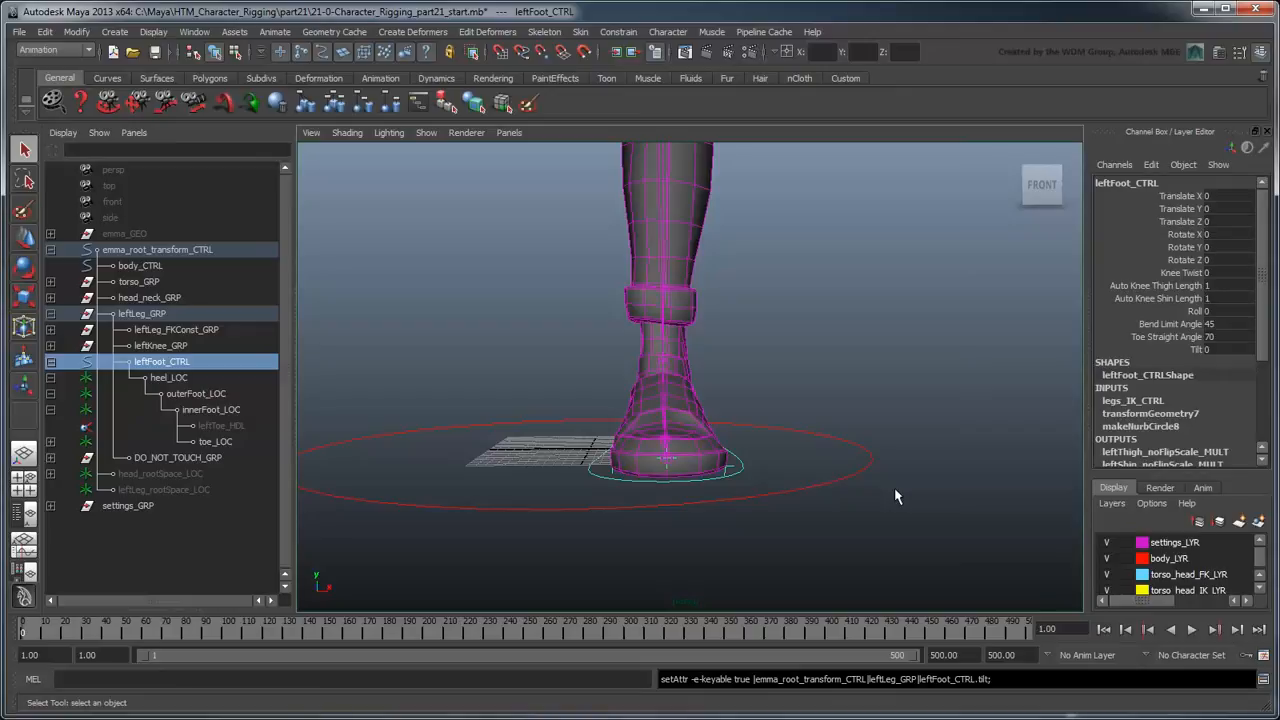
Set up a driven key with leftFoot_CTRL as the driver and outerFoot_LOC and innerFoot_LOC as the driven objects
{"action": "left_click", "coordinate": [282, 33]}
{"action": "mouse_move", "coordinate": [328, 101]}
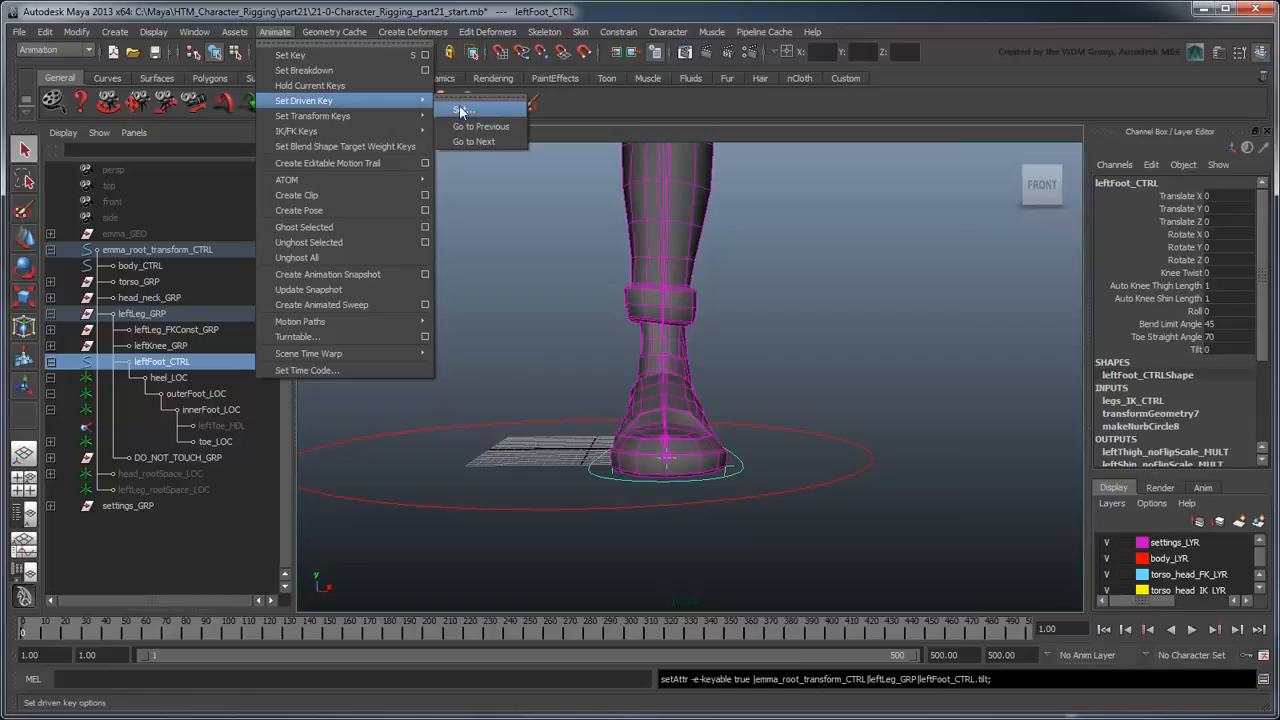
{"action": "left_click", "coordinate": [490, 108]}
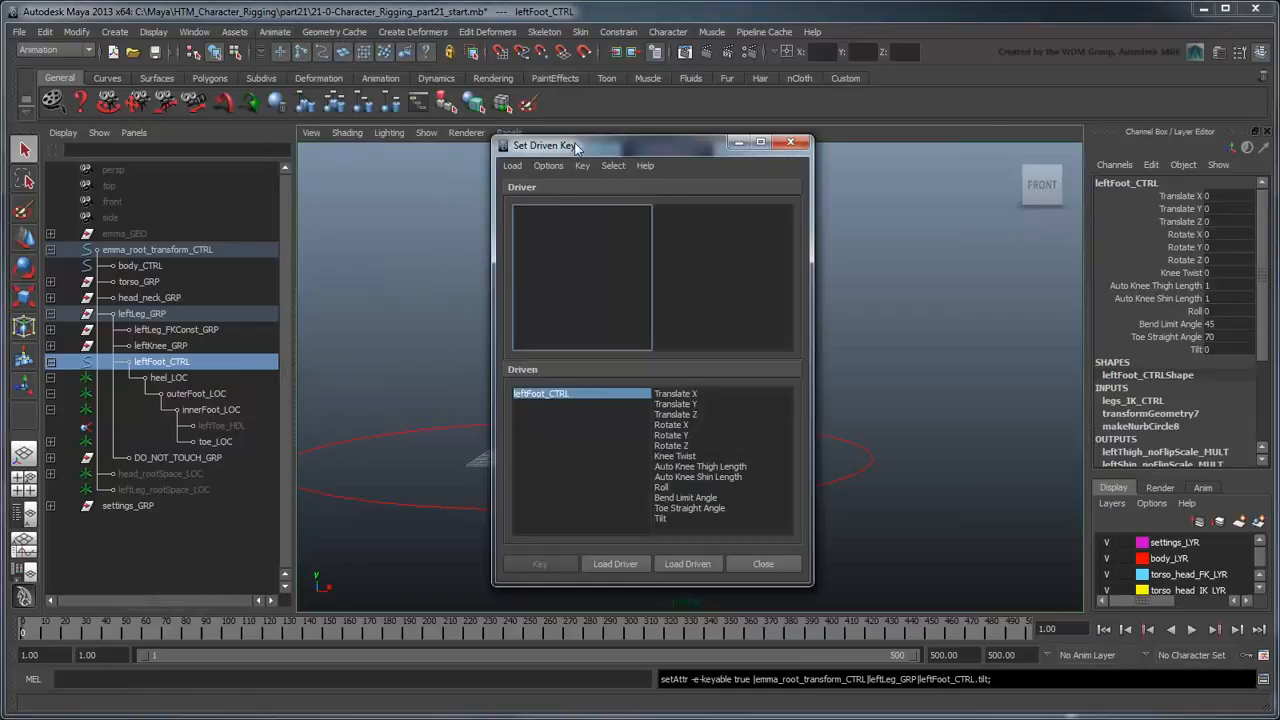
{"action": "left_click", "coordinate": [624, 562]}
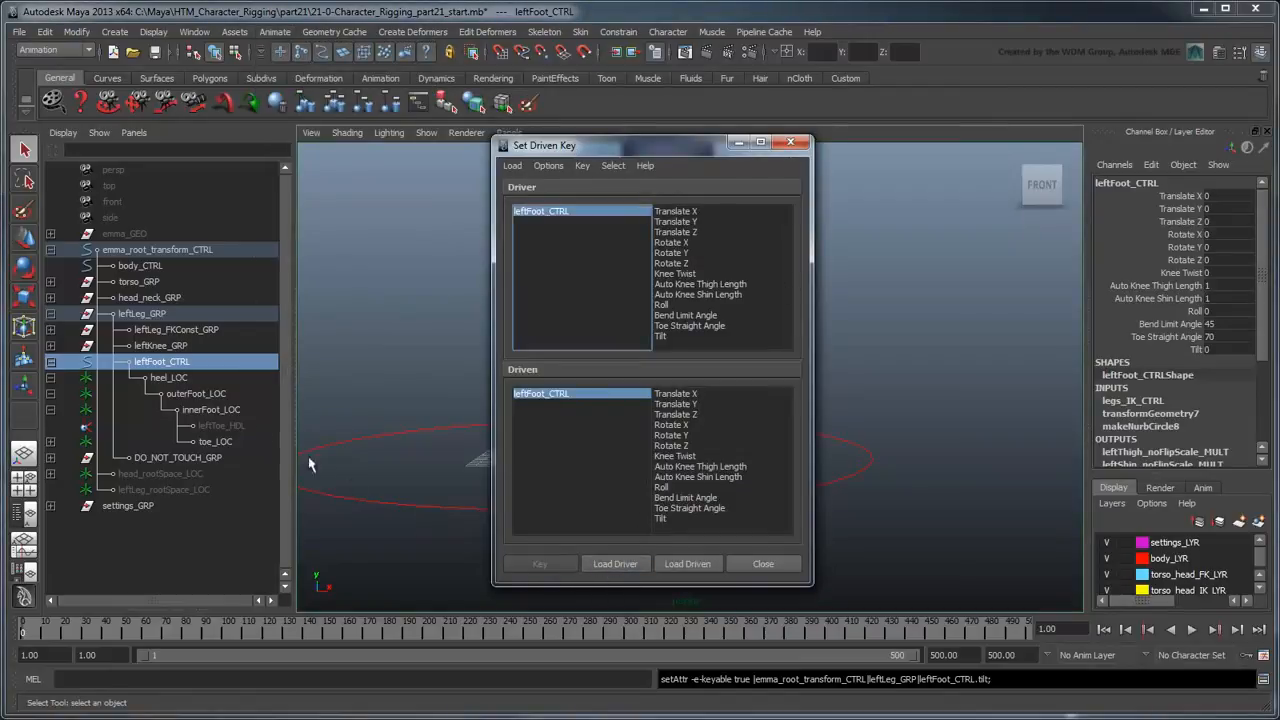
{"action": "left_click", "coordinate": [200, 393]}
{"action": "left_click", "coordinate": [212, 409], "text": "ctrl"}
{"action": "left_click", "coordinate": [705, 566]}
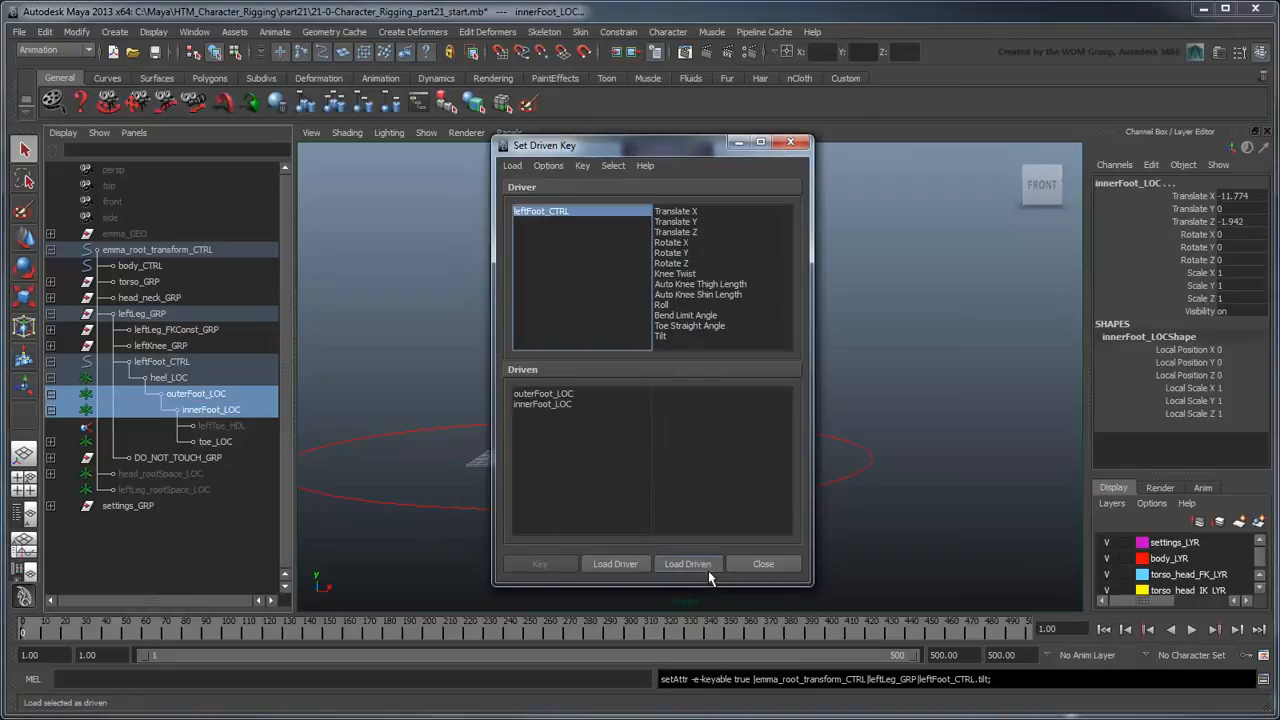
Key the Rotate Z of both outerFoot_LOC and innerFoot_LOC to leftFoot_CTRL's Tilt at their neutral values
{"action": "left_click", "coordinate": [570, 395]}
{"action": "left_click", "coordinate": [576, 405], "text": "shift"}
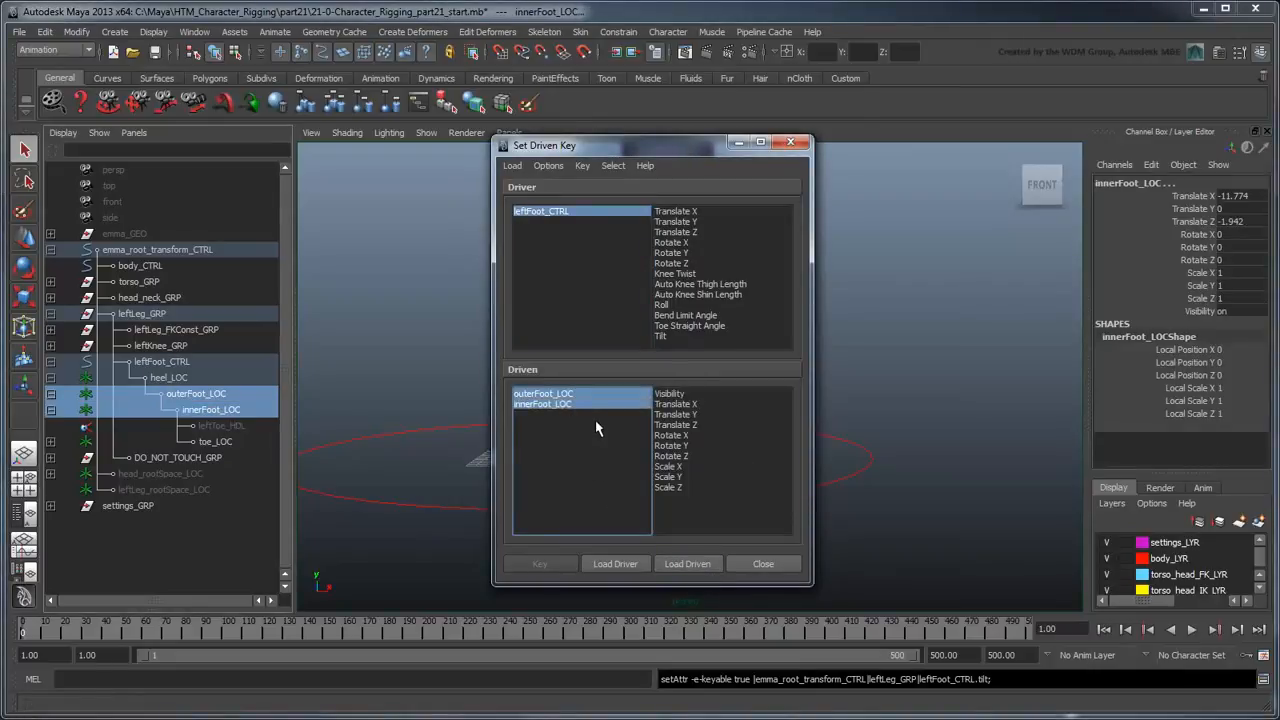
{"action": "left_click", "coordinate": [681, 340]}
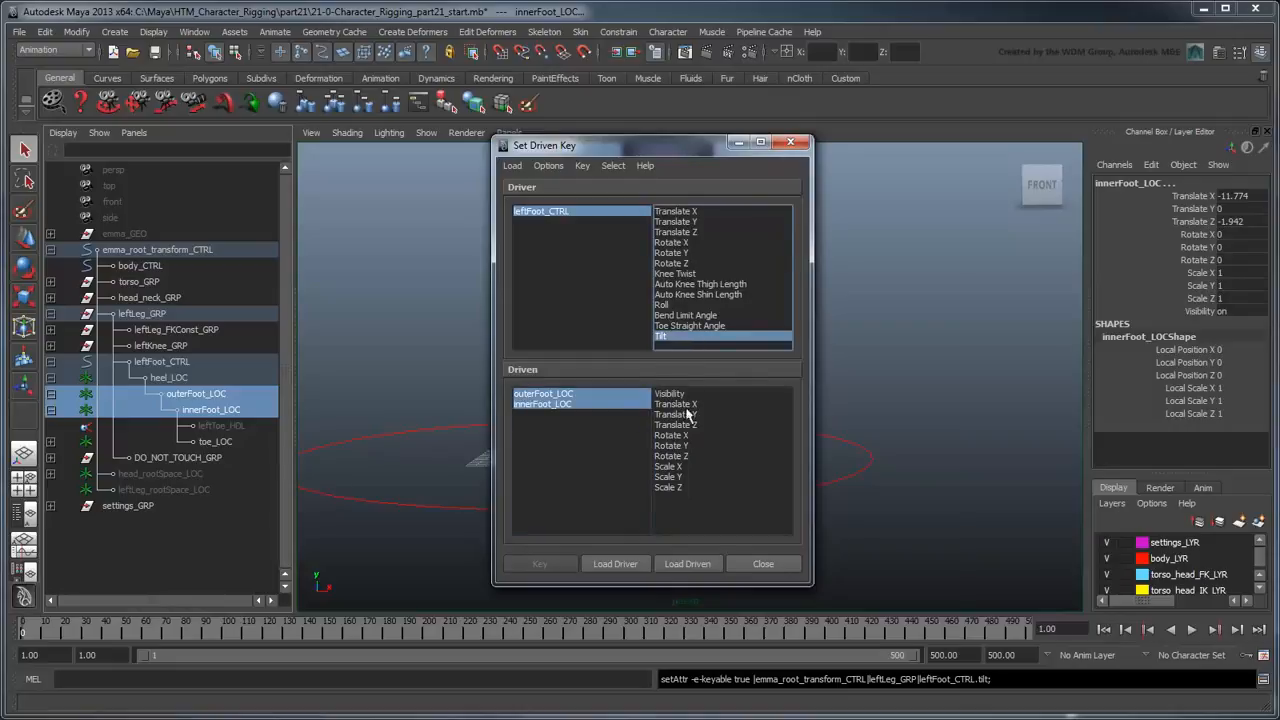
{"action": "left_click", "coordinate": [696, 459]}
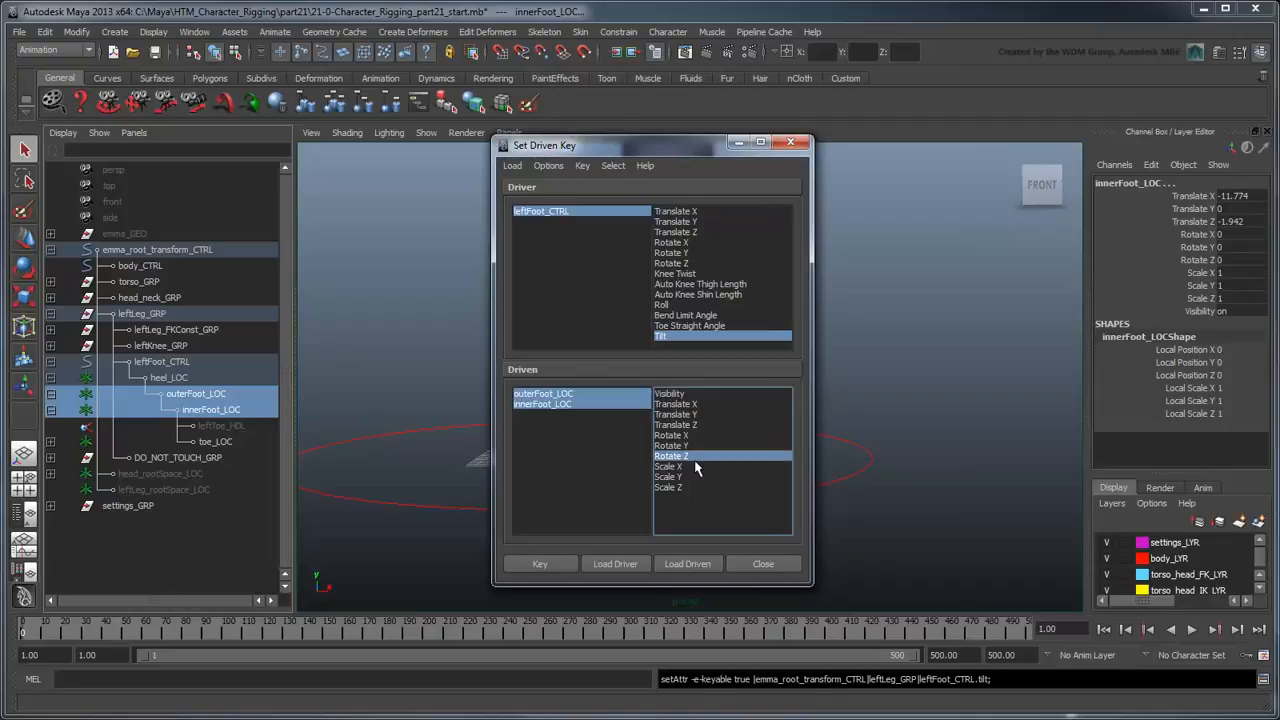
{"action": "left_click", "coordinate": [549, 562]}
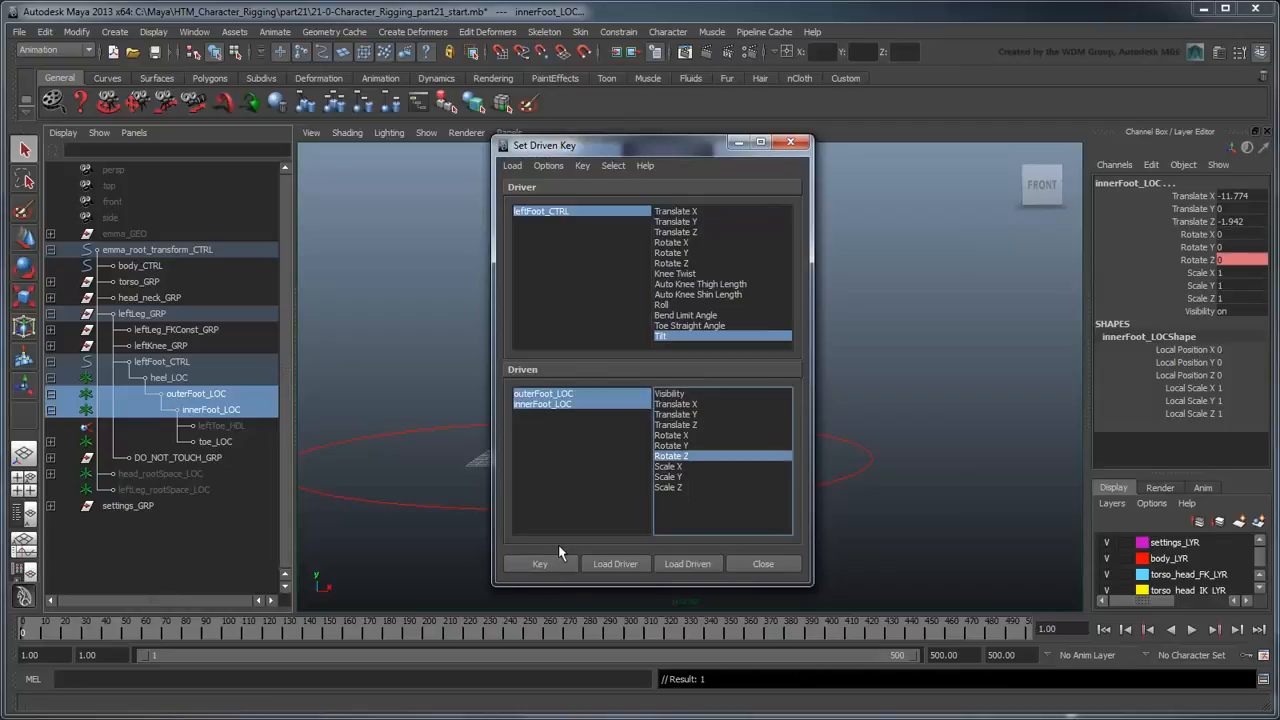
Set leftFoot_CTRL's Tilt to -90 and innerFoot_LOC's Rotate Z to 90, and key only innerFoot_LOC's Rotate Z to it
{"action": "left_click", "coordinate": [610, 214]}
{"action": "left_click", "coordinate": [1221, 350]}
{"action": "type", "text": "-9"}
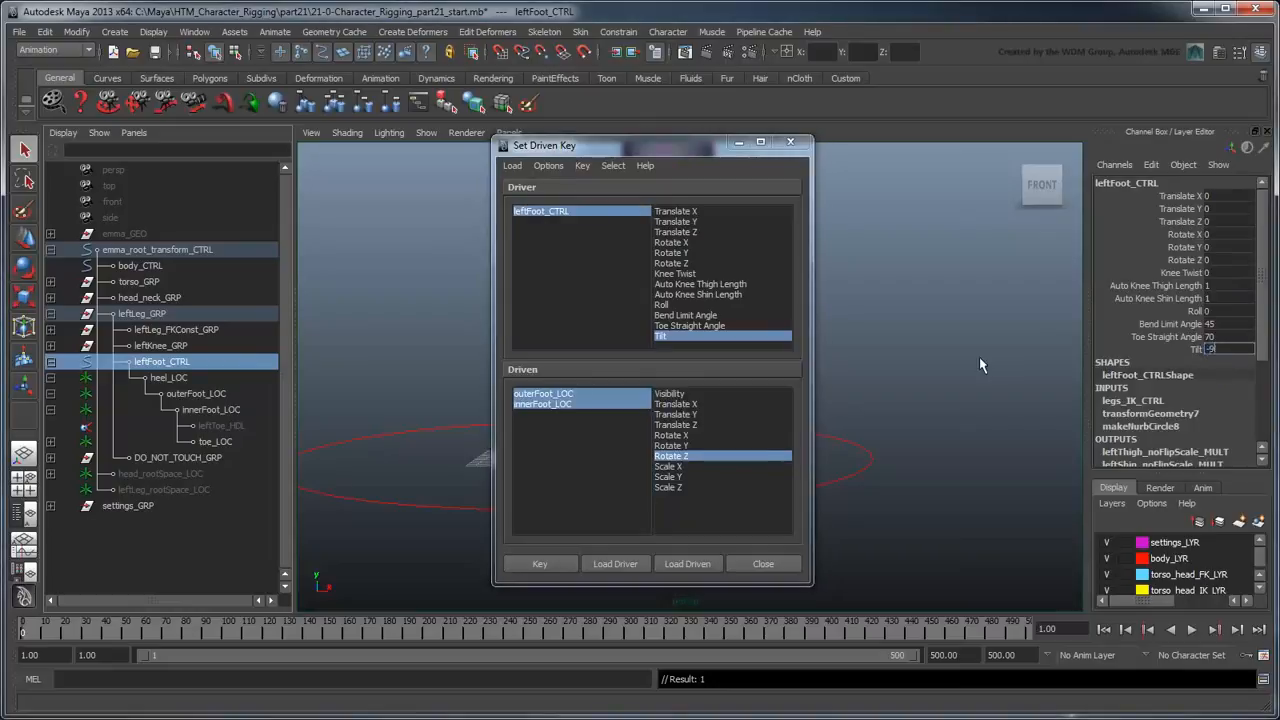
{"action": "type", "text": "0"}
{"action": "key", "text": "Return"}
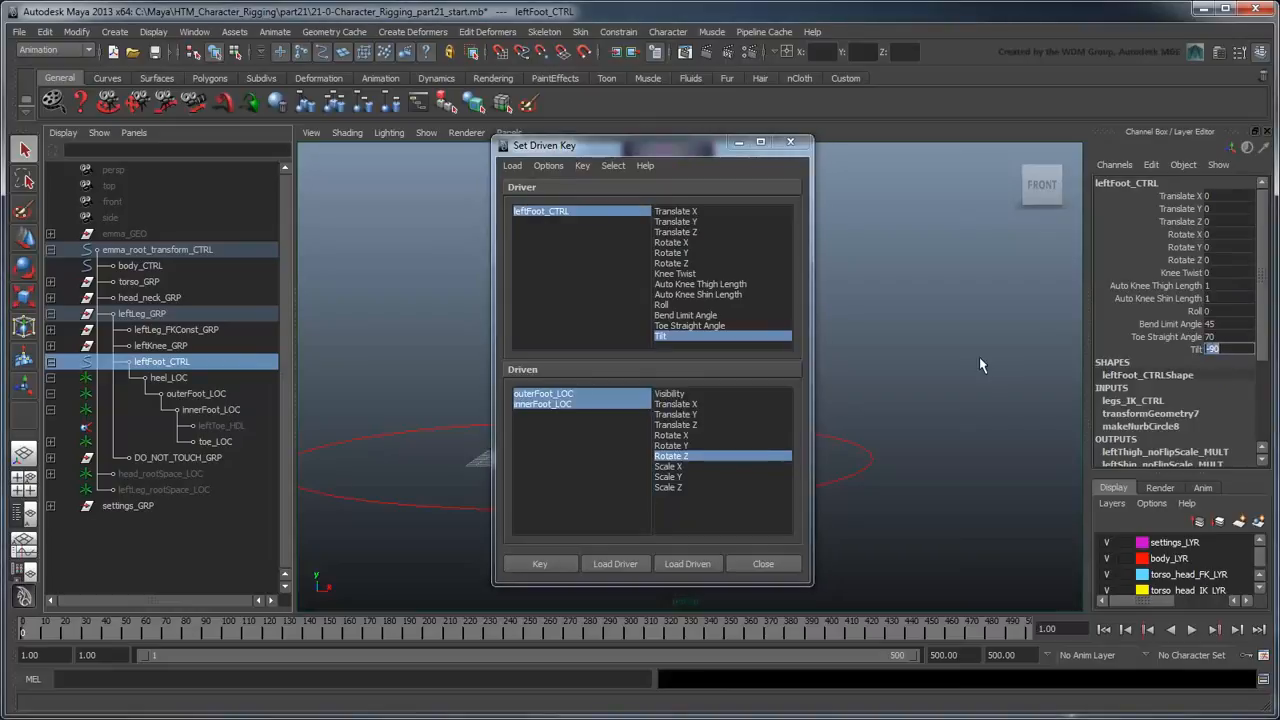
{"action": "left_click", "coordinate": [739, 146]}
{"action": "left_click", "coordinate": [240, 411]}
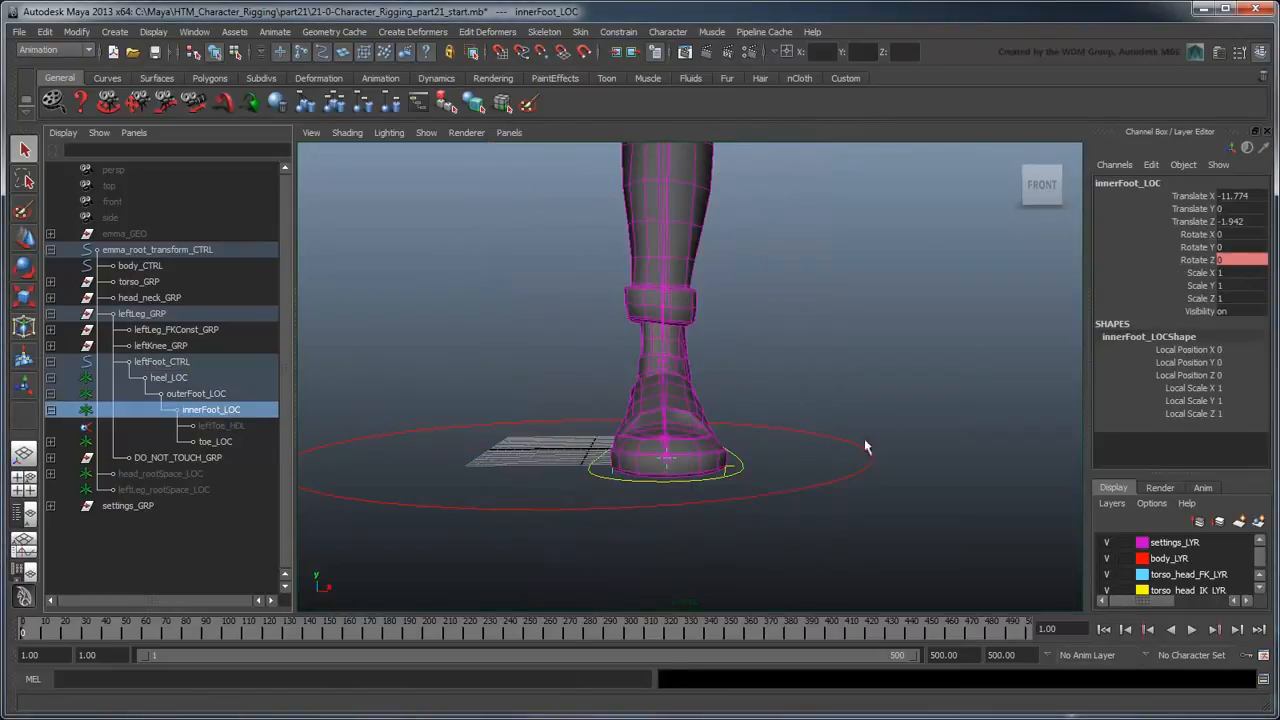
{"action": "left_click", "coordinate": [1220, 260]}
{"action": "type", "text": "90"}
{"action": "key", "text": "Return"}
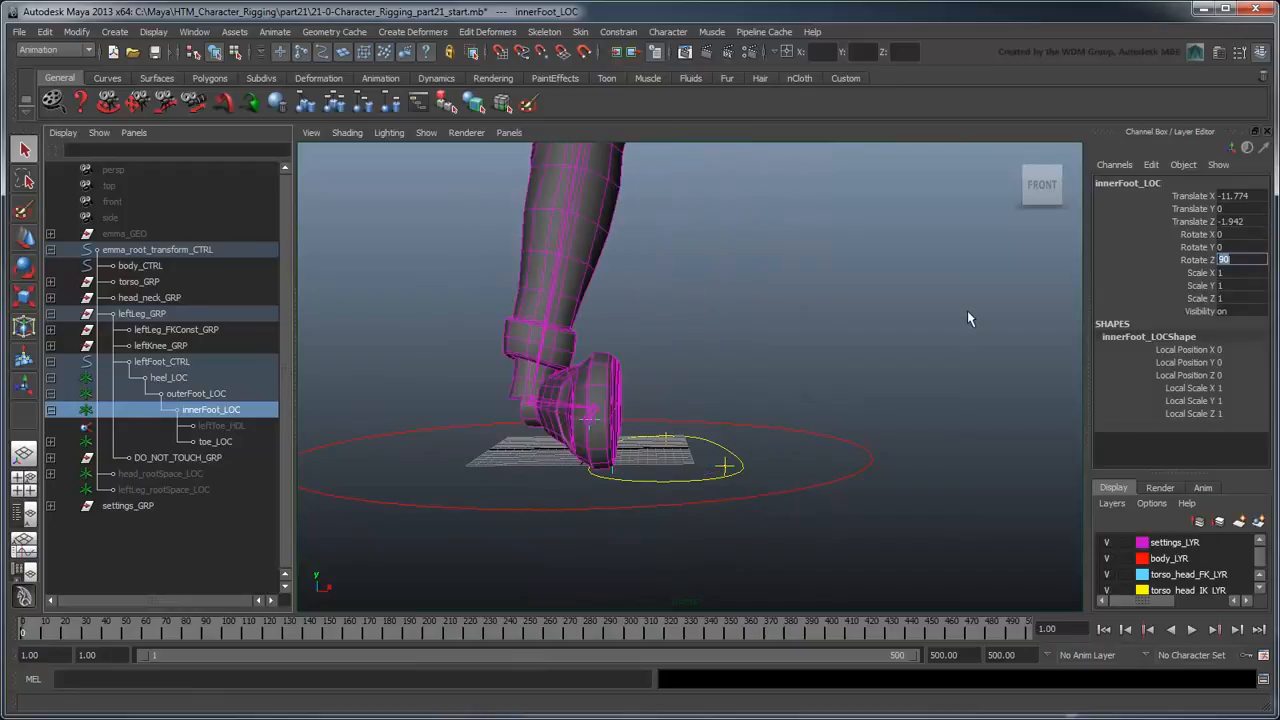
{"action": "left_click", "coordinate": [840, 716]}
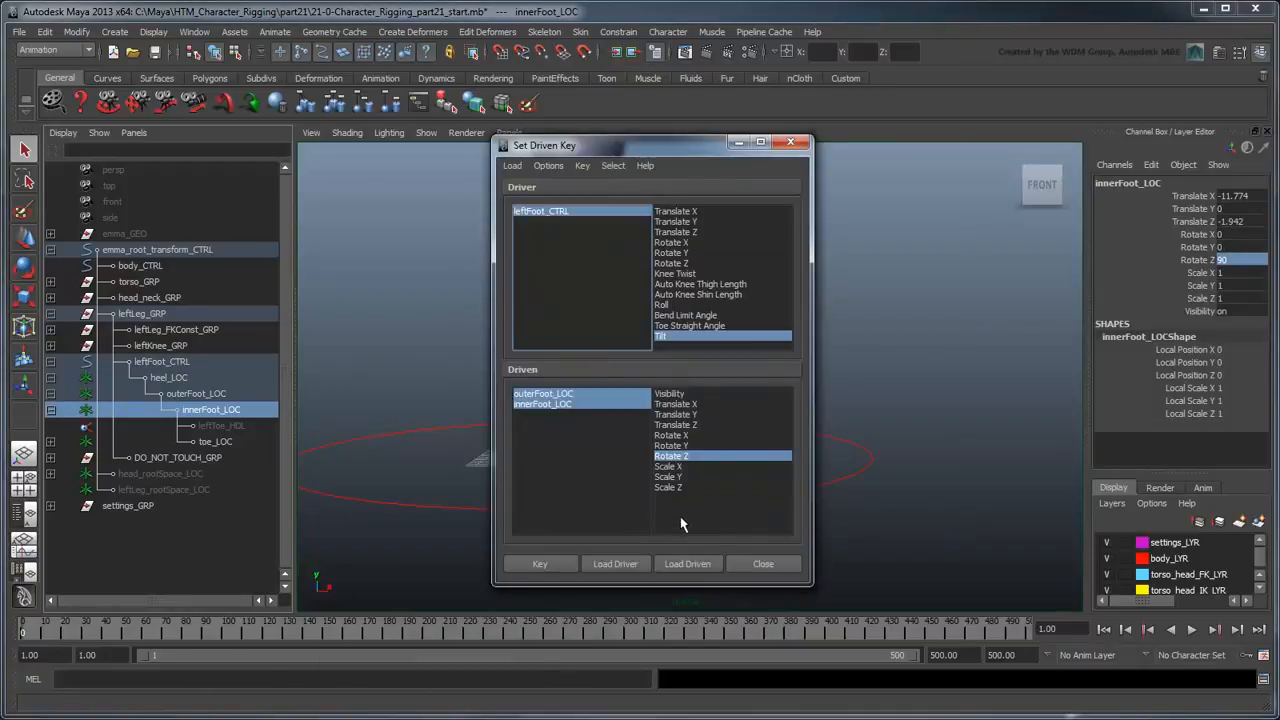
{"action": "left_click", "coordinate": [600, 404]}
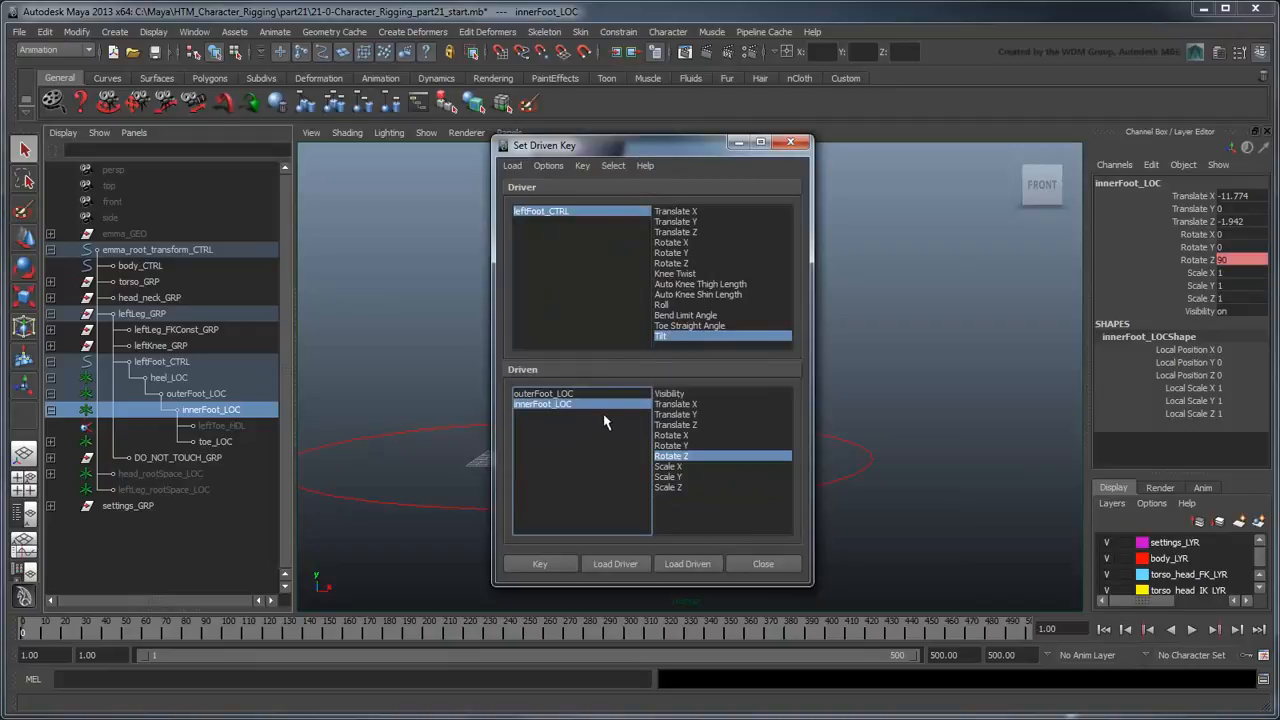
{"action": "left_click", "coordinate": [565, 563]}
Set leftFoot_CTRL's Tilt to 90 and outerFoot_LOC's Rotate Z to -90, key outerFoot_LOC's Rotate Z, and close the driven key window
{"action": "left_click", "coordinate": [580, 225]}
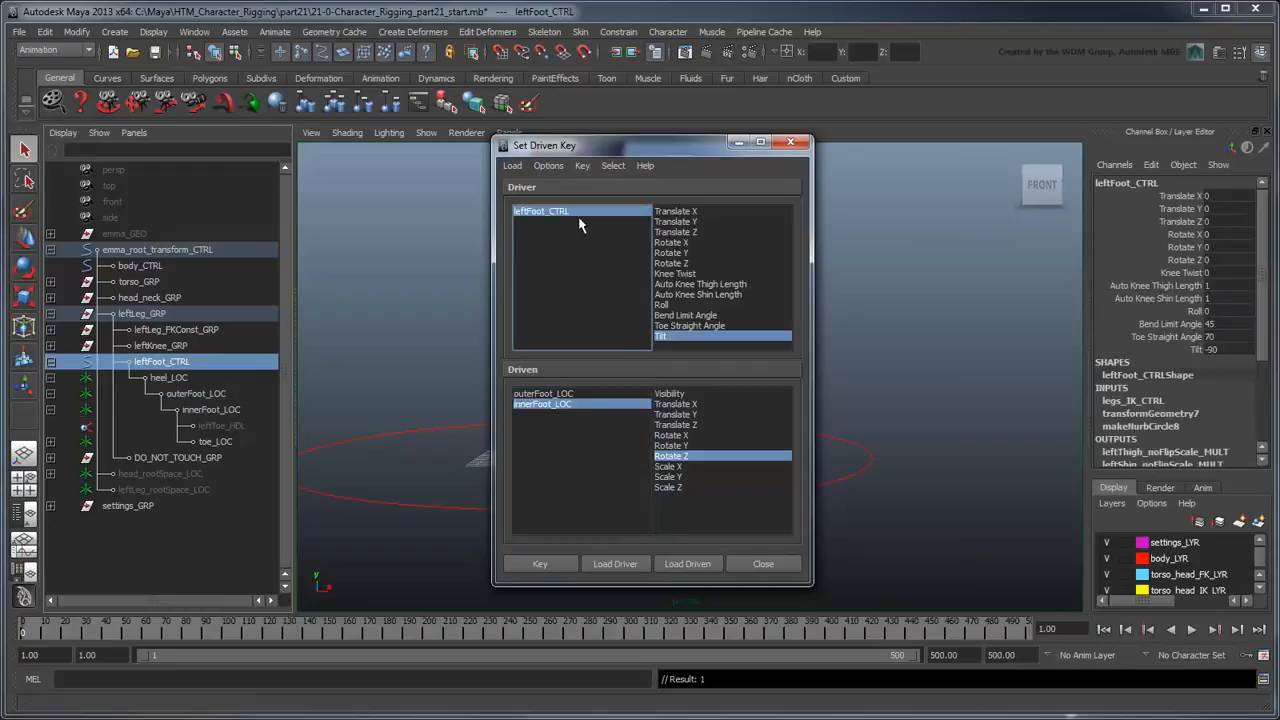
{"action": "type", "text": "90"}
{"action": "key", "text": "Return"}
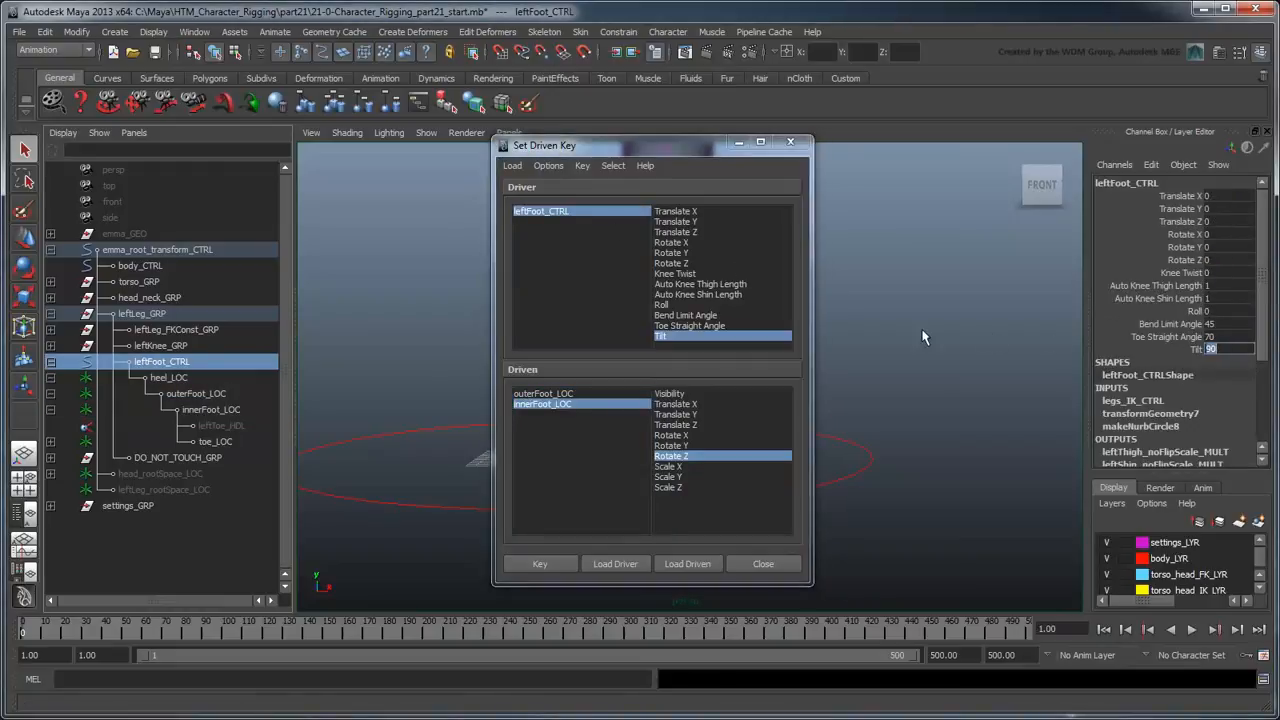
{"action": "left_click", "coordinate": [548, 394]}
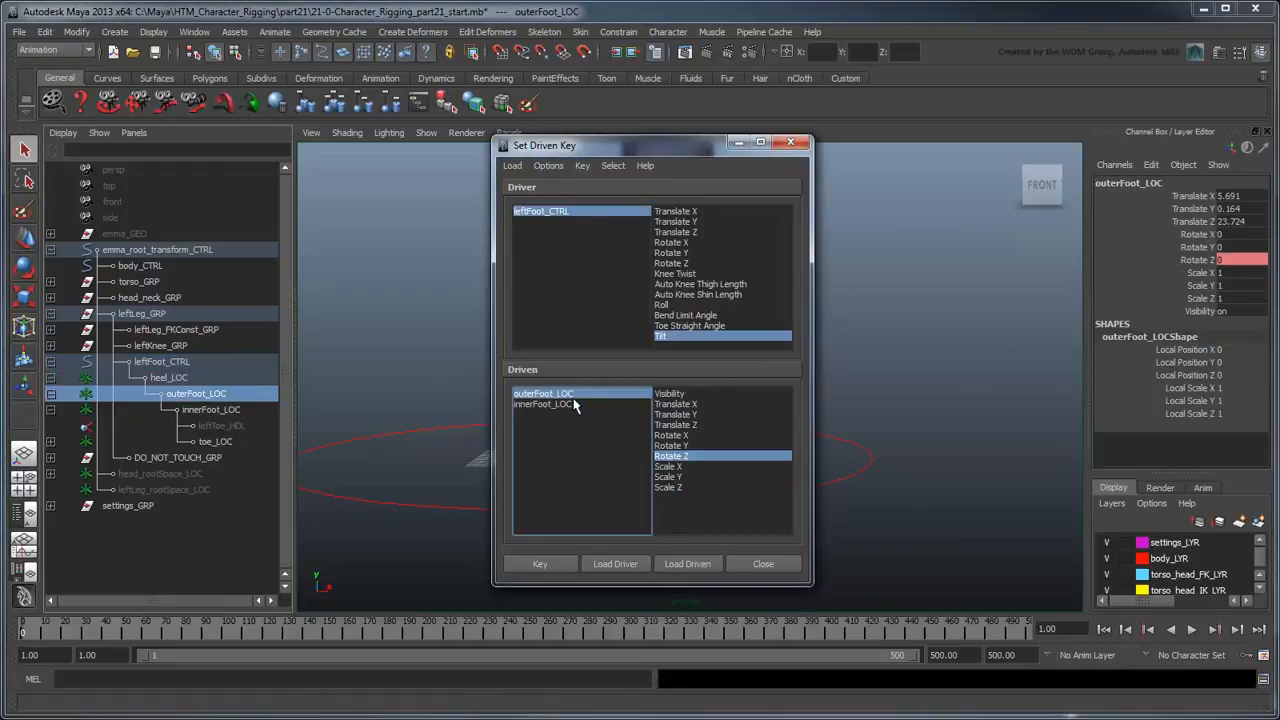
{"action": "left_click", "coordinate": [738, 143]}
{"action": "left_click", "coordinate": [1240, 260]}
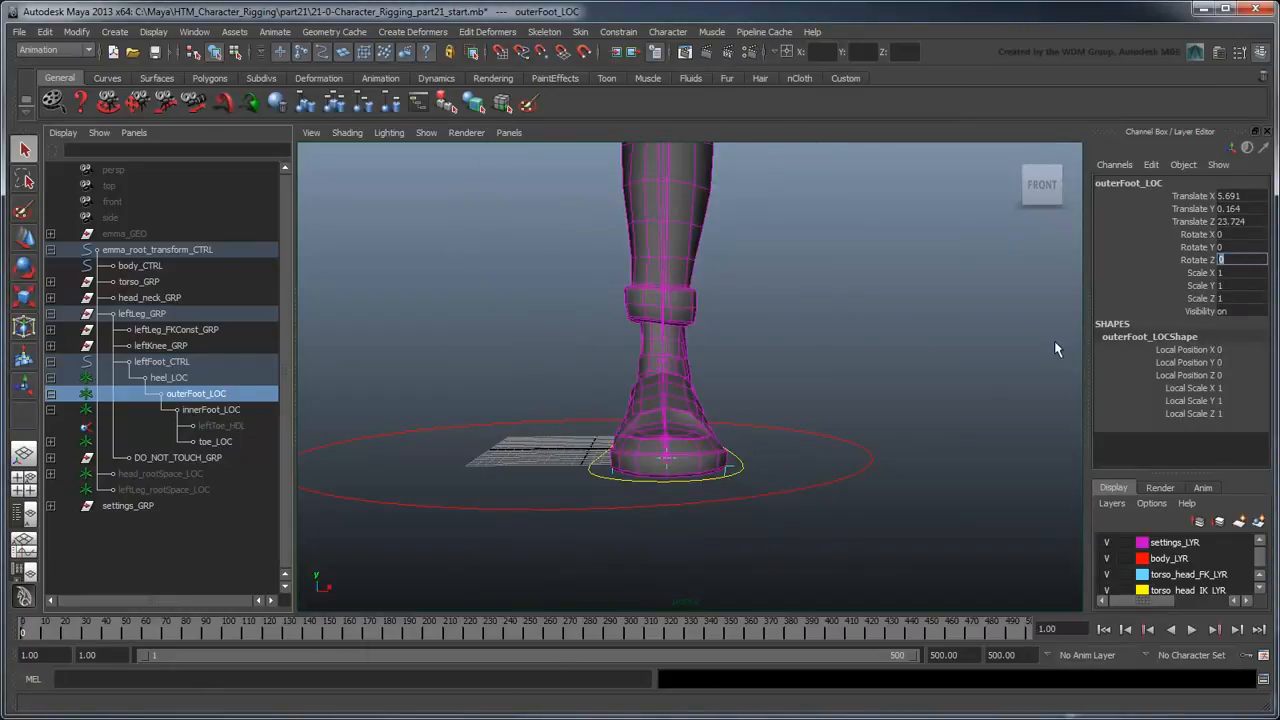
{"action": "type", "text": "-90"}
{"action": "key", "text": "Return"}
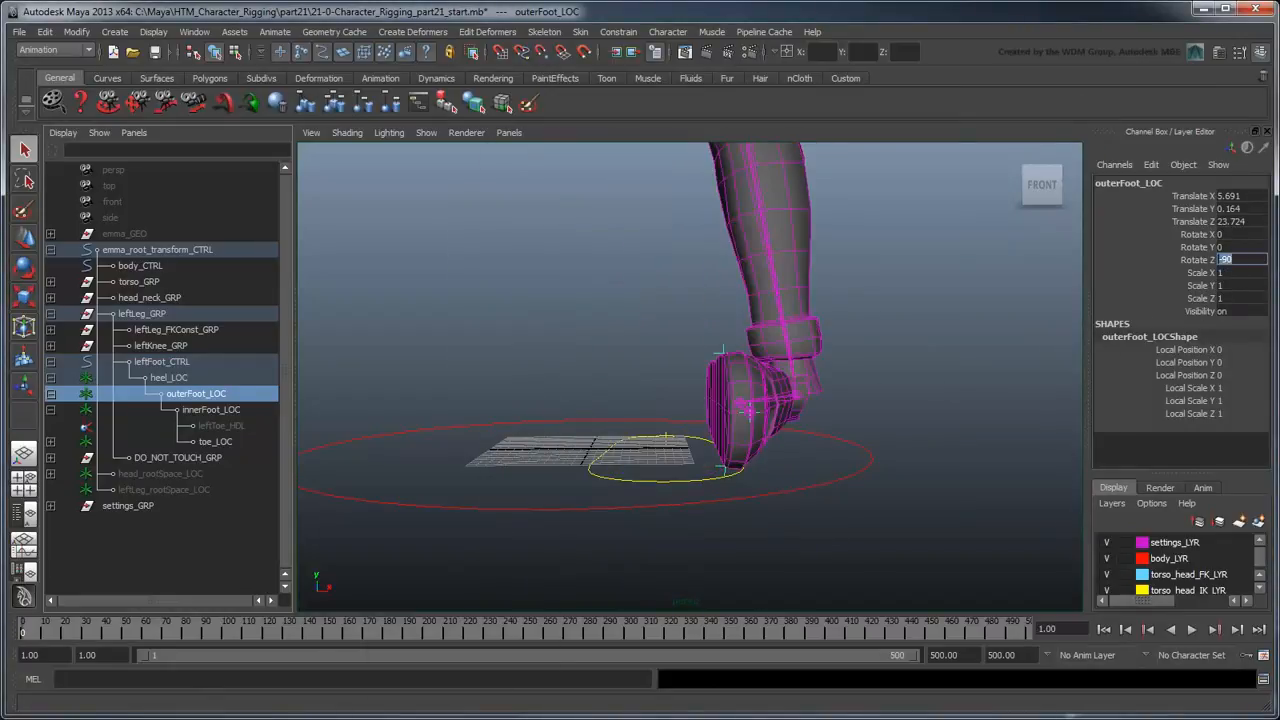
{"action": "key", "text": "alt+Tab"}
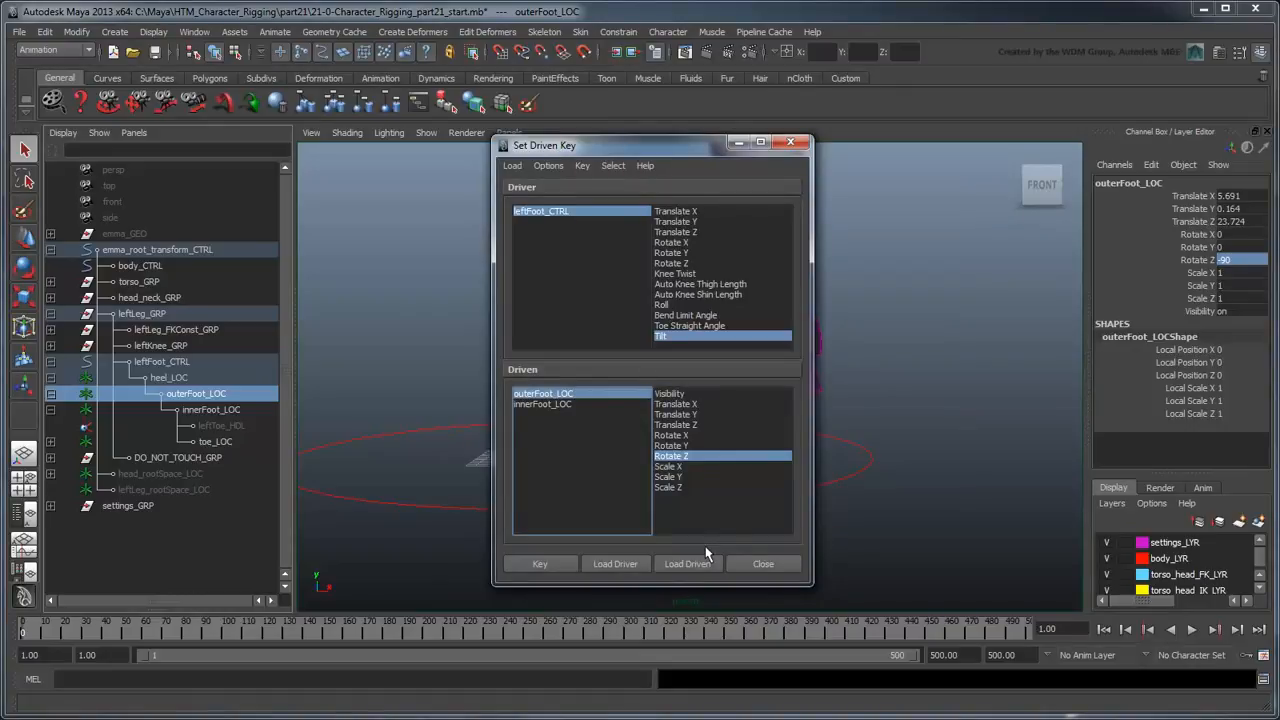
{"action": "left_click", "coordinate": [560, 570]}
{"action": "left_click", "coordinate": [760, 566]}
Test the foot tilt by sliding leftFoot_CTRL's Tilt value interactively, and reset Tilt to 0
{"action": "left_click", "coordinate": [696, 482]}
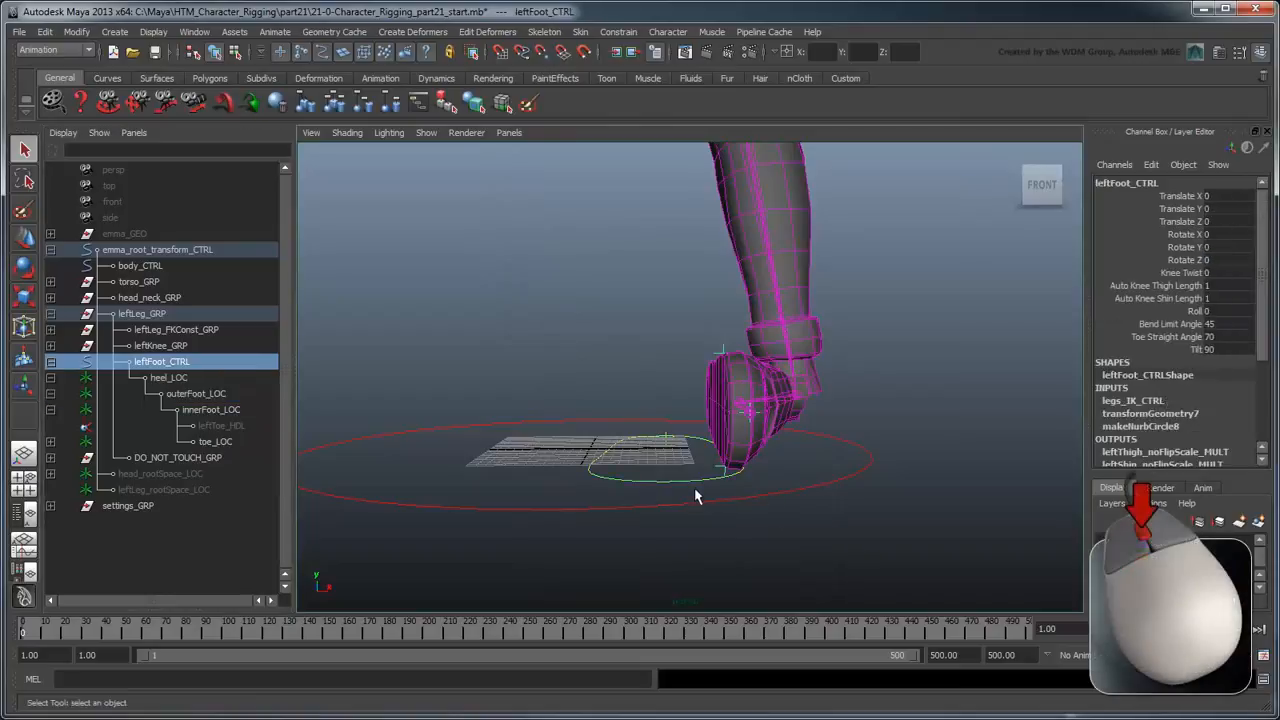
{"action": "left_click", "coordinate": [1204, 350]}
{"action": "middle_click_drag", "start_coordinate": [888, 469], "coordinate": [210, 470]}
{"action": "middle_click_drag", "start_coordinate": [1025, 525], "coordinate": [1000, 540]}
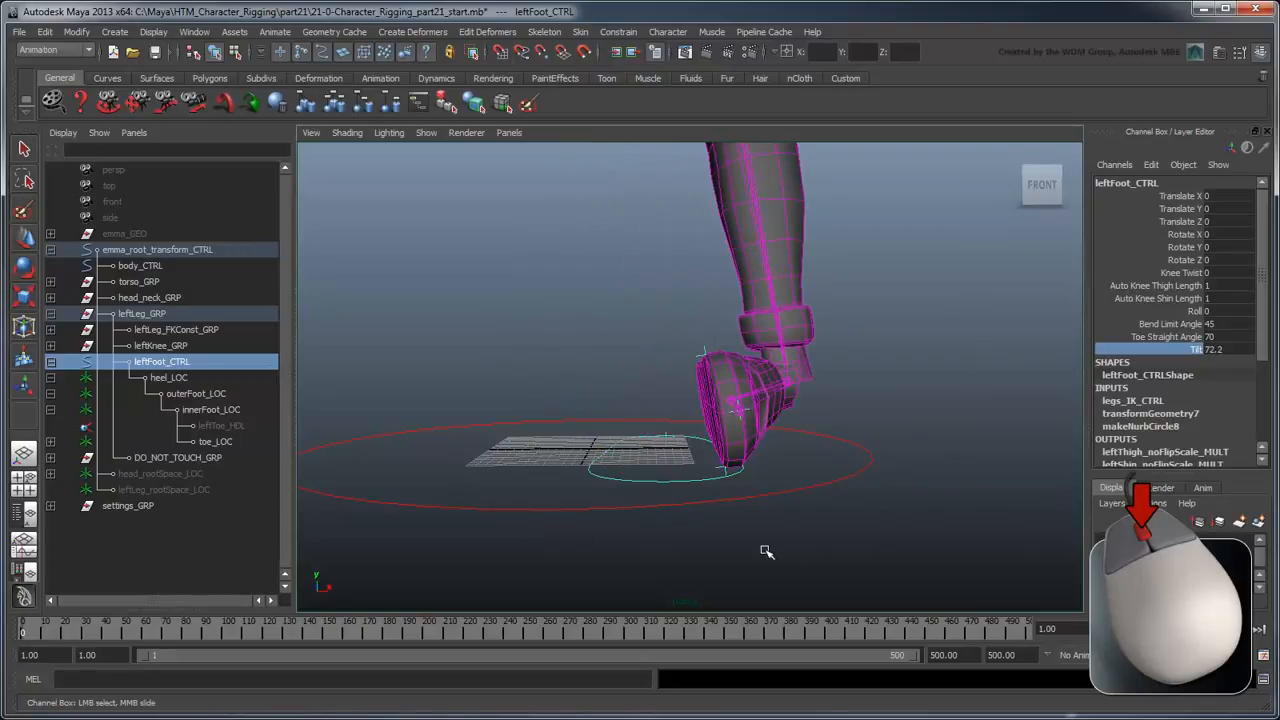
{"action": "left_click", "coordinate": [1222, 351]}
{"action": "type", "text": "0"}
{"action": "key", "text": "Return"}
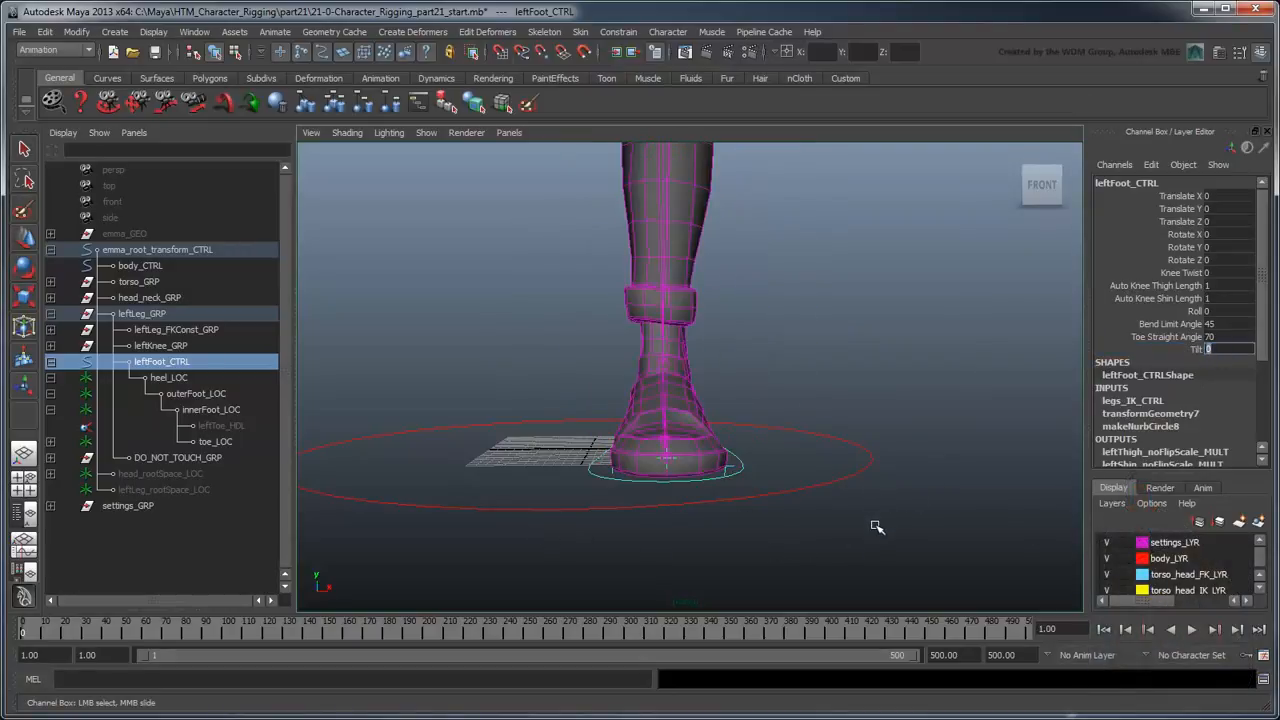
{"action": "key", "text": "q"}
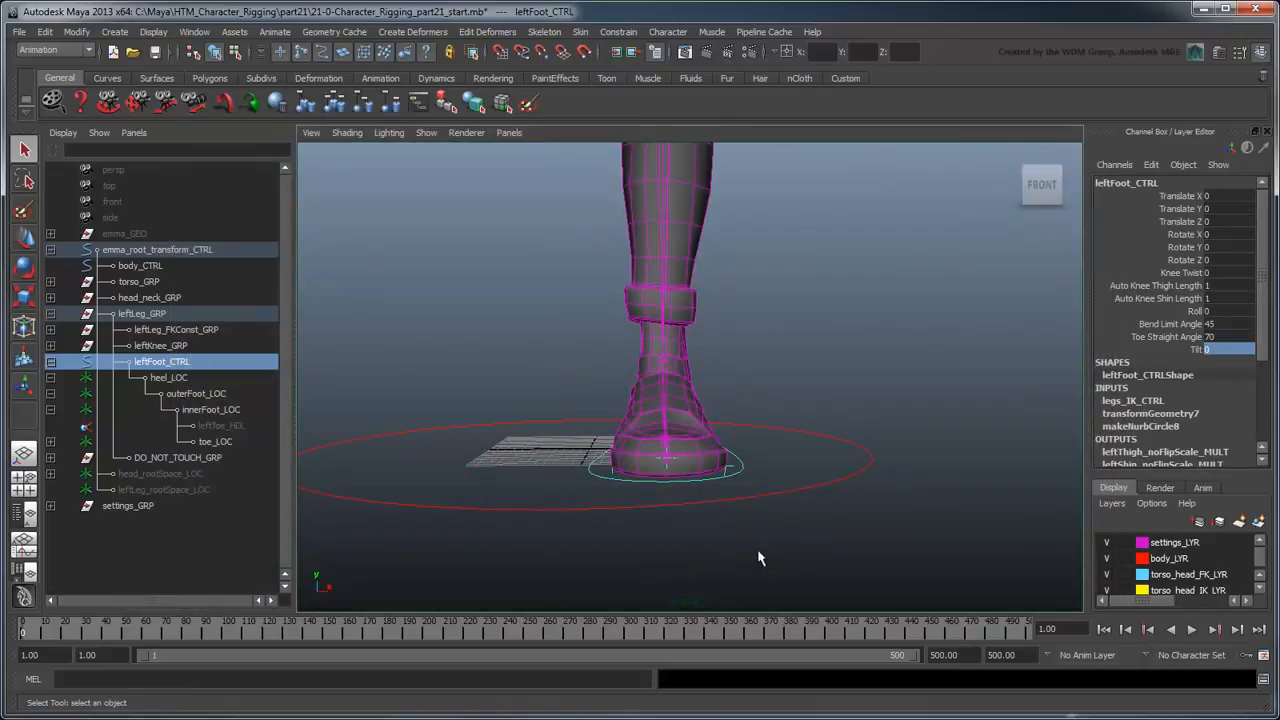
Add two keyable float attributes named lean and toeSpin to leftFoot_CTRL
{"action": "left_click", "coordinate": [1160, 167]}
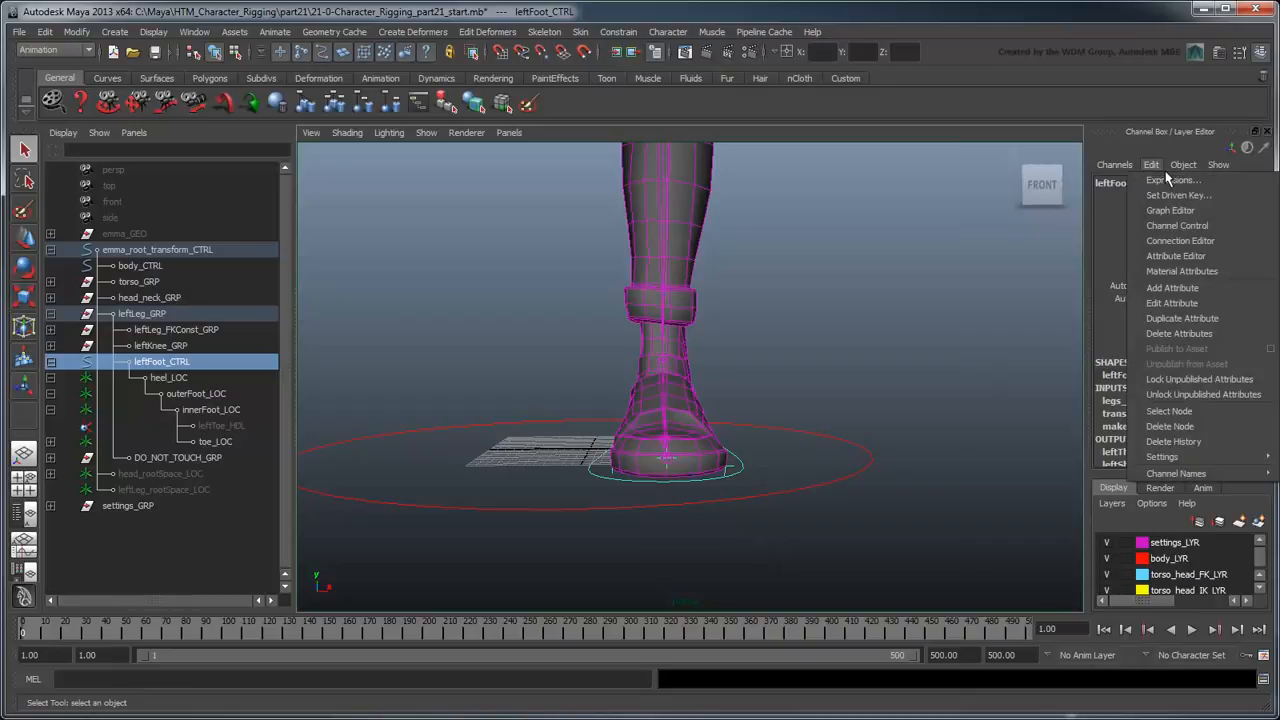
{"action": "left_click", "coordinate": [1173, 287]}
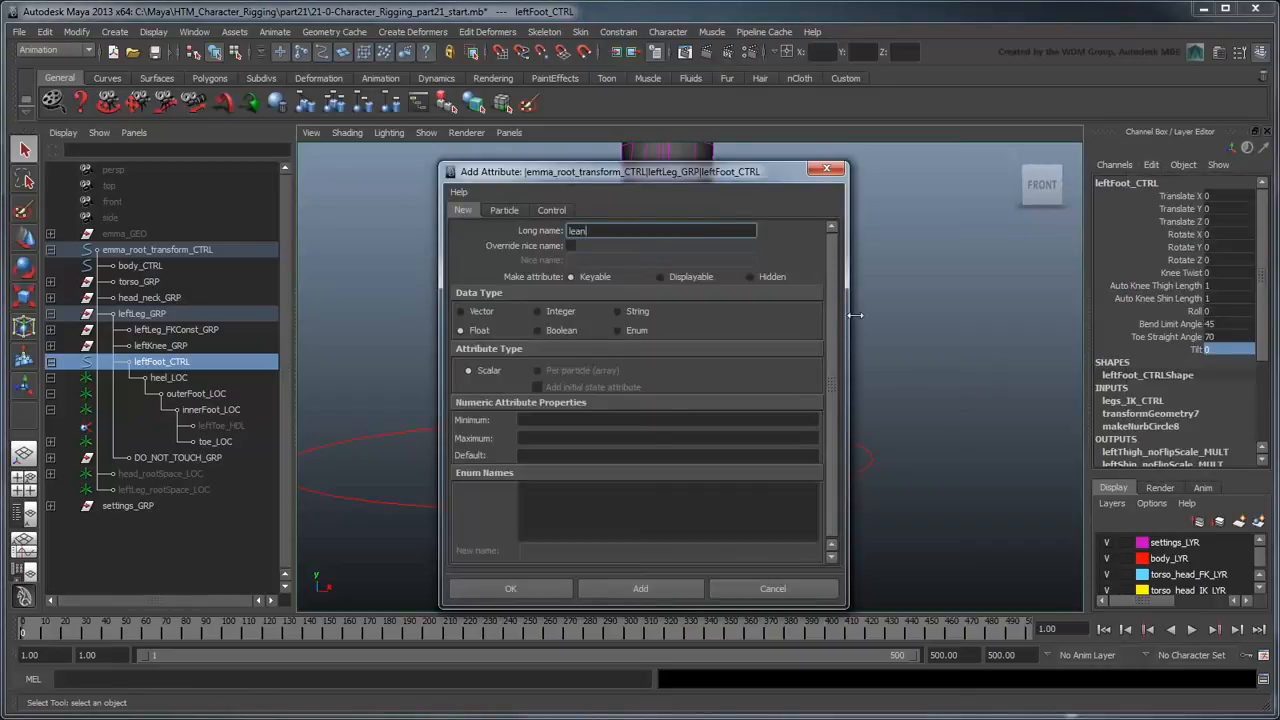
{"action": "left_click", "coordinate": [640, 588]}
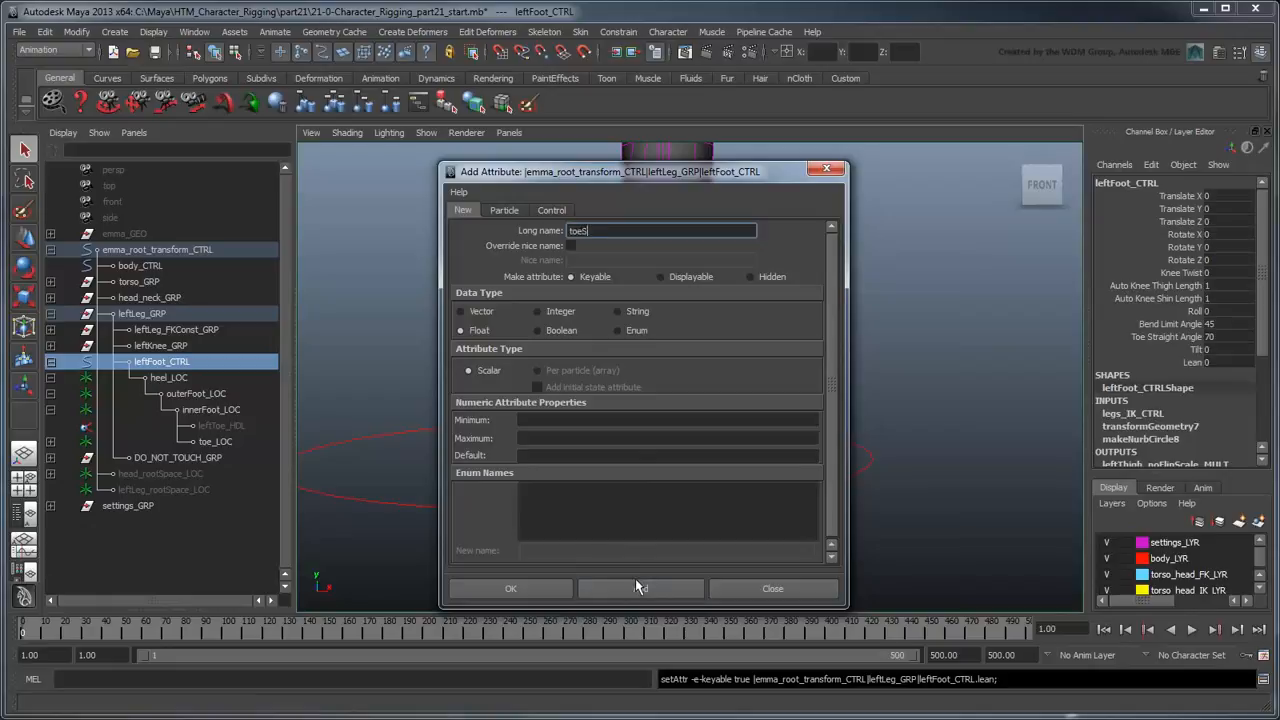
{"action": "left_click", "coordinate": [566, 590]}
Load leftFoot_CTRL as the output object and ball_LOC as the input object in the Connection Editor
{"action": "left_click", "coordinate": [194, 31]}
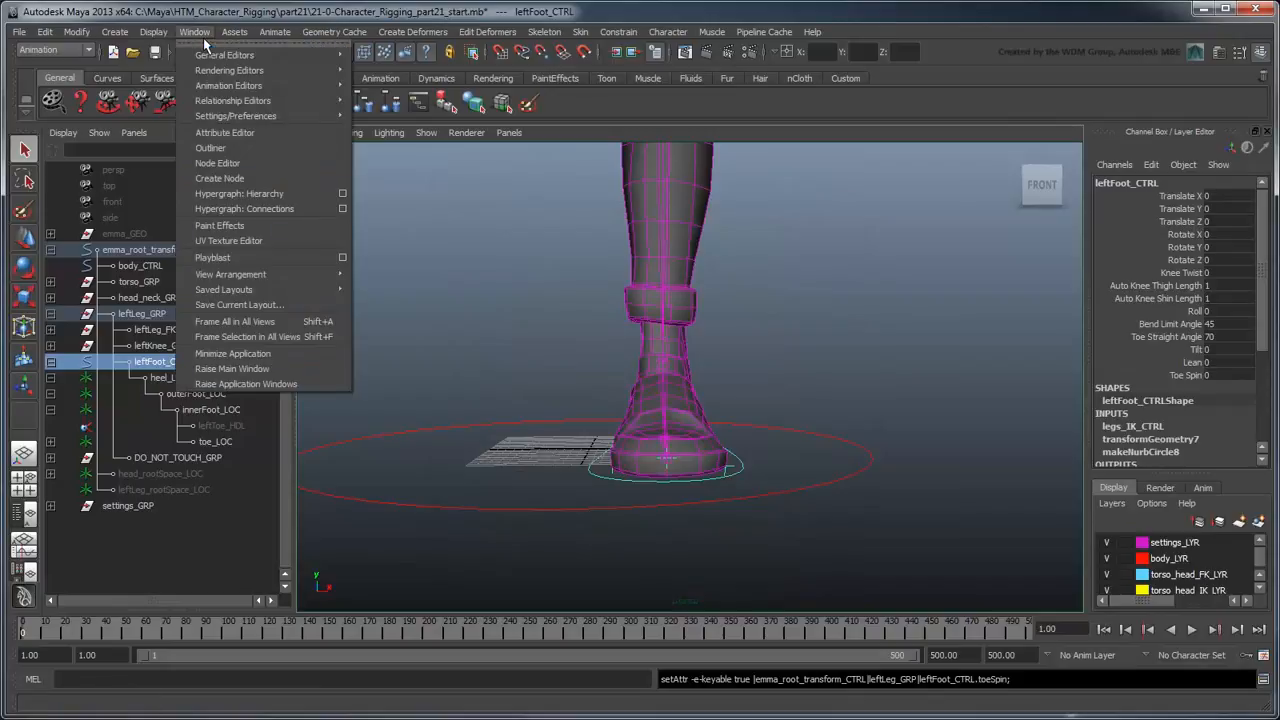
{"action": "mouse_move", "coordinate": [225, 55]}
{"action": "left_click", "coordinate": [398, 94]}
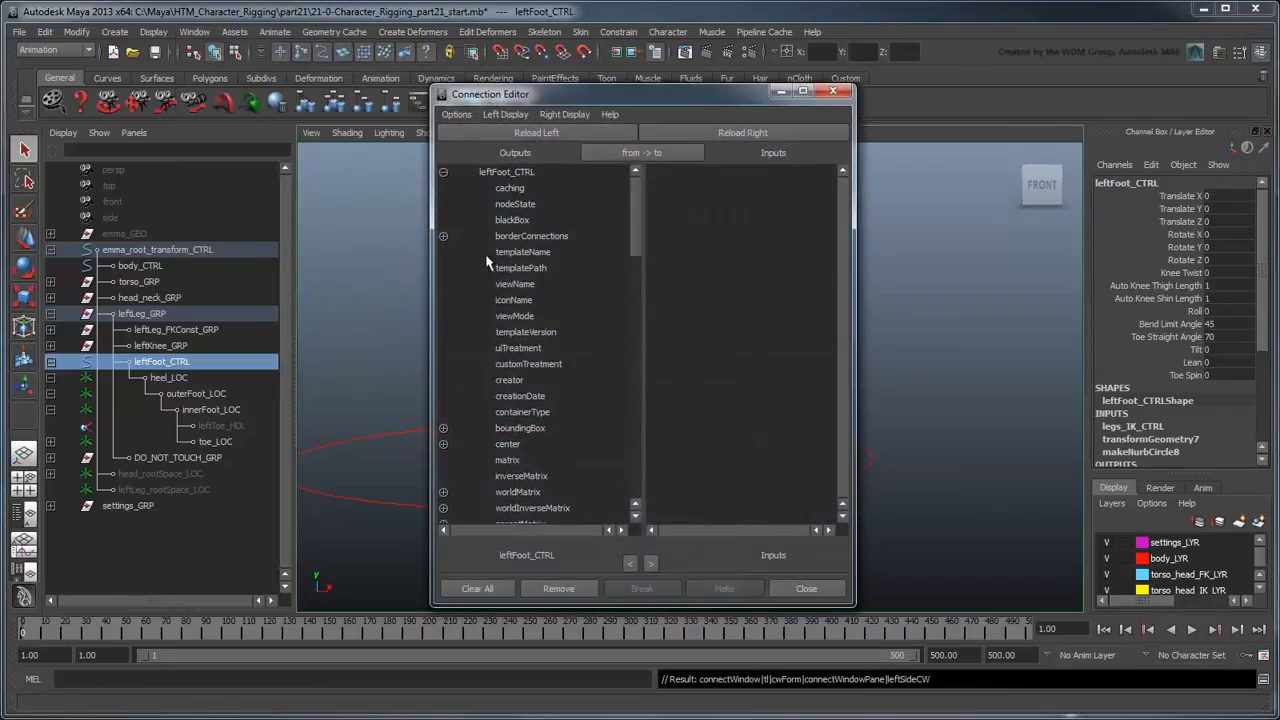
{"action": "left_click_drag", "start_coordinate": [647, 221], "coordinate": [646, 490]}
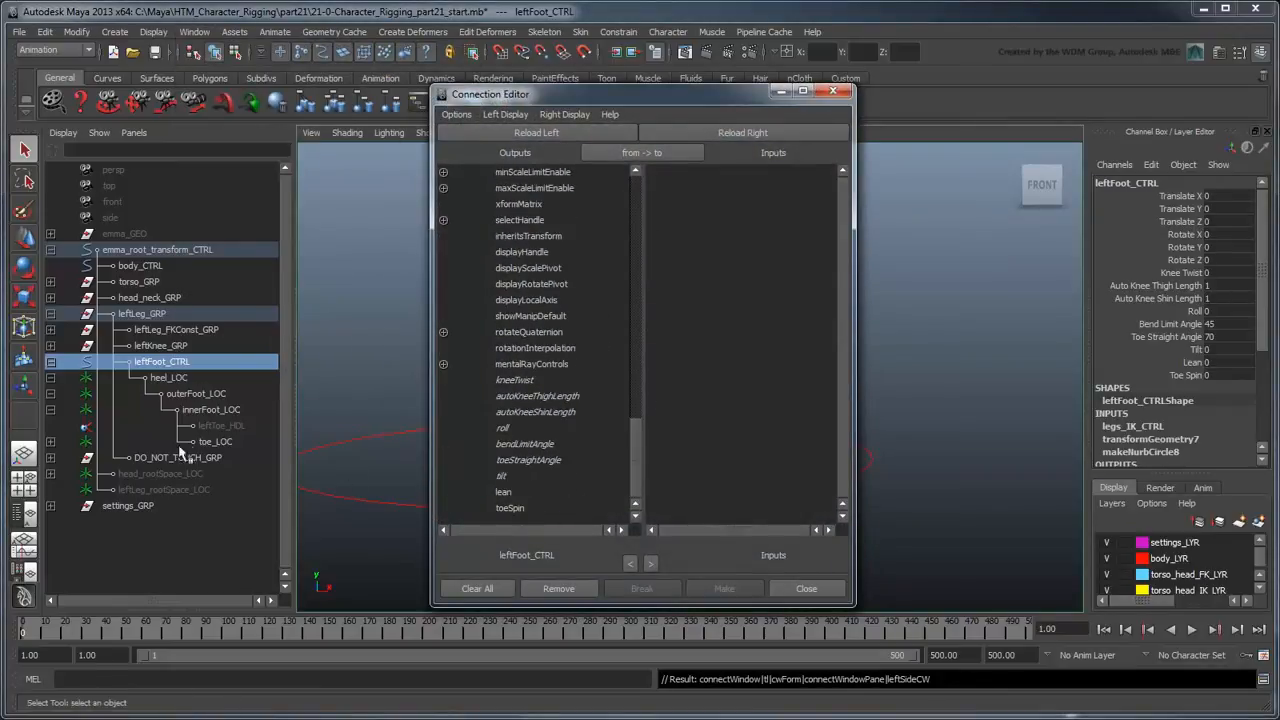
{"action": "left_click", "coordinate": [52, 443]}
{"action": "left_click", "coordinate": [232, 457]}
{"action": "left_click", "coordinate": [765, 133]}
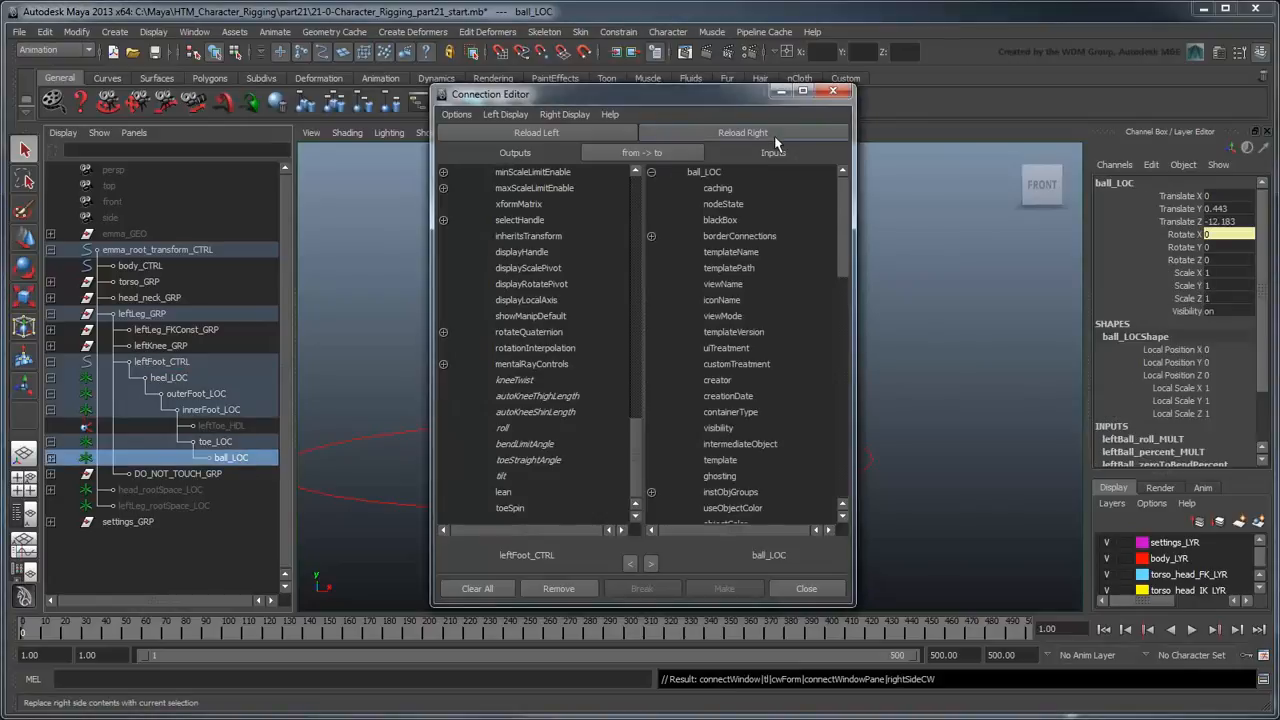
Connect leftFoot_CTRL's lean attribute to ball_LOC's rotateZ
{"action": "left_click", "coordinate": [520, 497]}
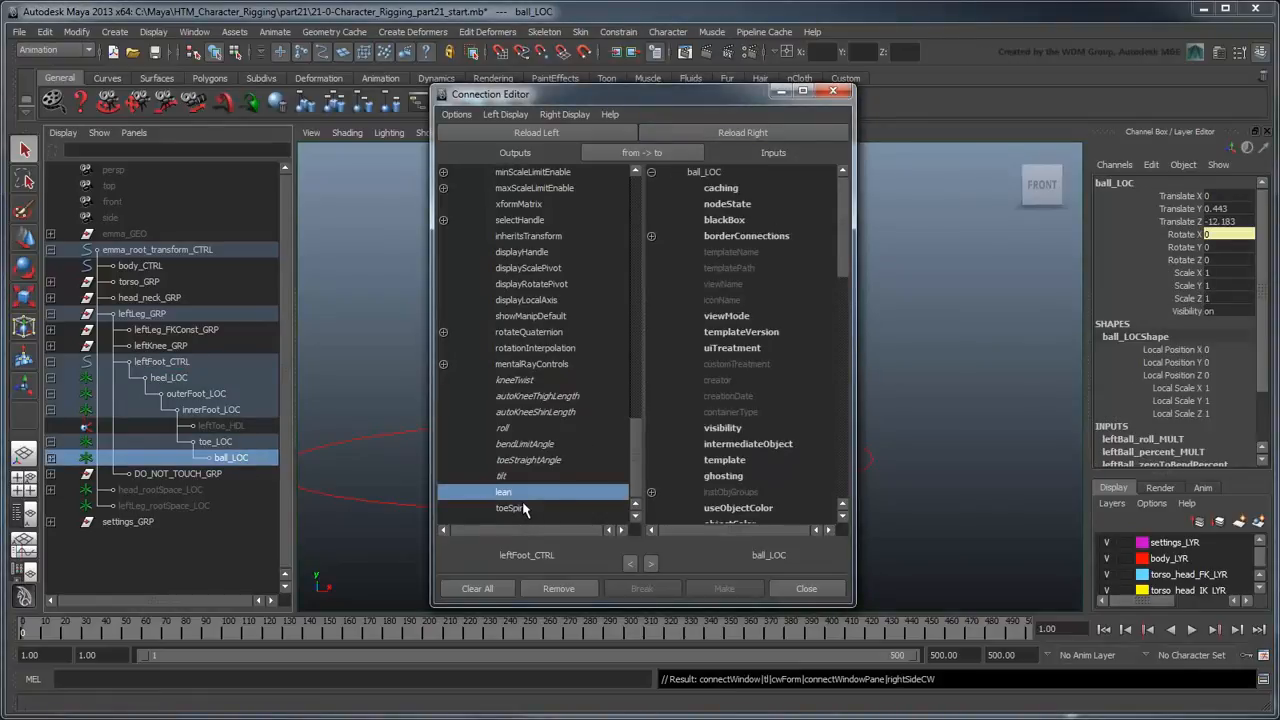
{"action": "left_click_drag", "start_coordinate": [851, 232], "coordinate": [849, 362]}
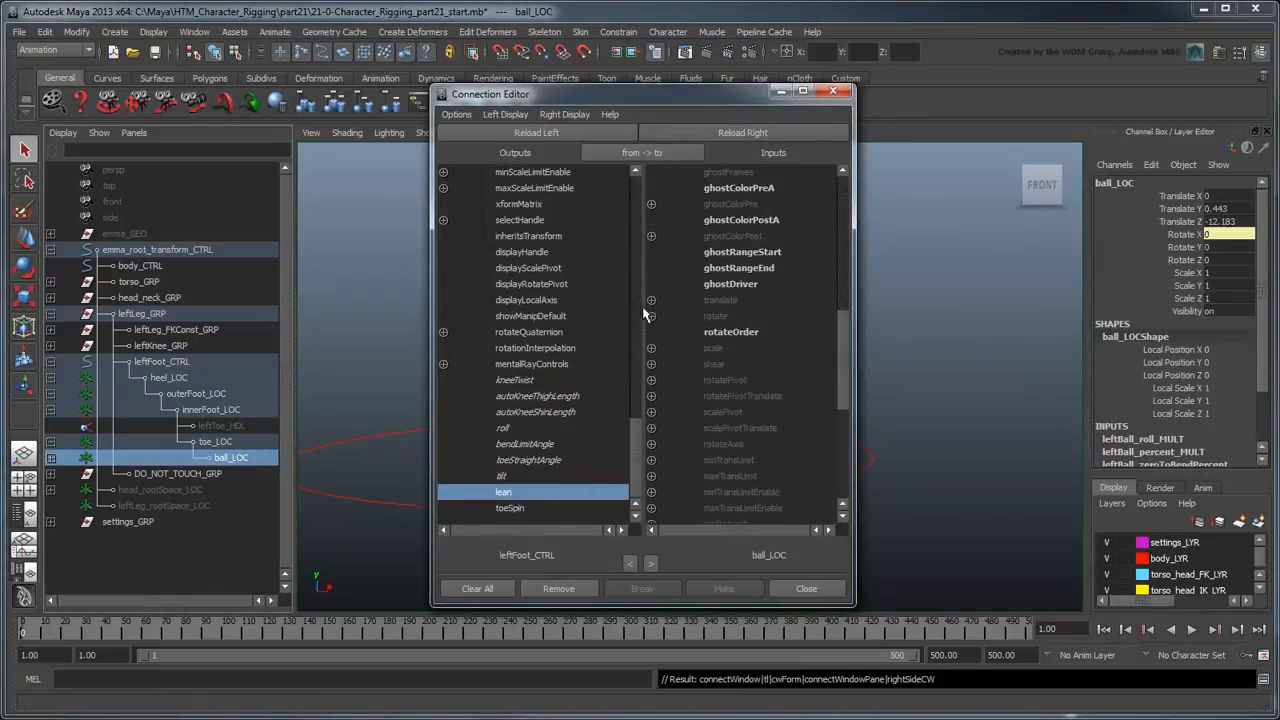
{"action": "left_click", "coordinate": [651, 316]}
{"action": "left_click", "coordinate": [742, 365]}
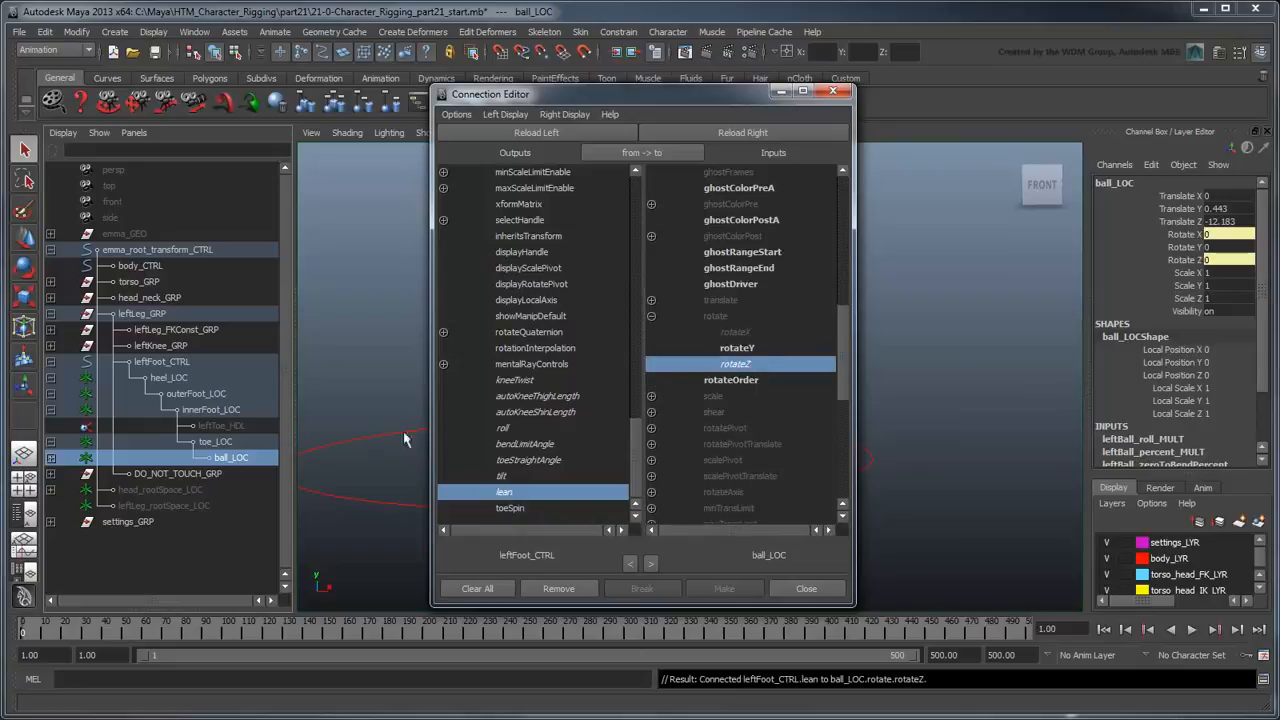
Load toe_LOC as the input object, connect leftFoot_CTRL's toeSpin to its rotateY, and close the Connection Editor
{"action": "left_click", "coordinate": [240, 442]}
{"action": "left_click", "coordinate": [742, 132]}
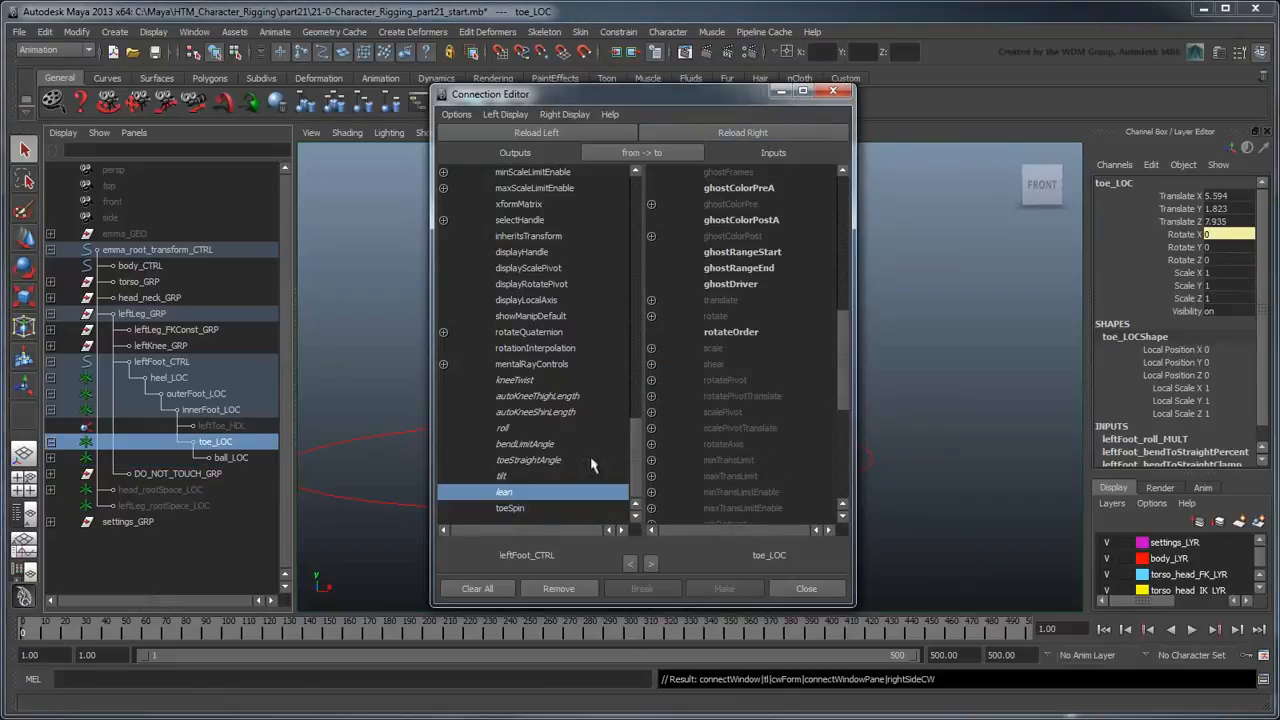
{"action": "left_click", "coordinate": [512, 508]}
{"action": "left_click", "coordinate": [651, 316]}
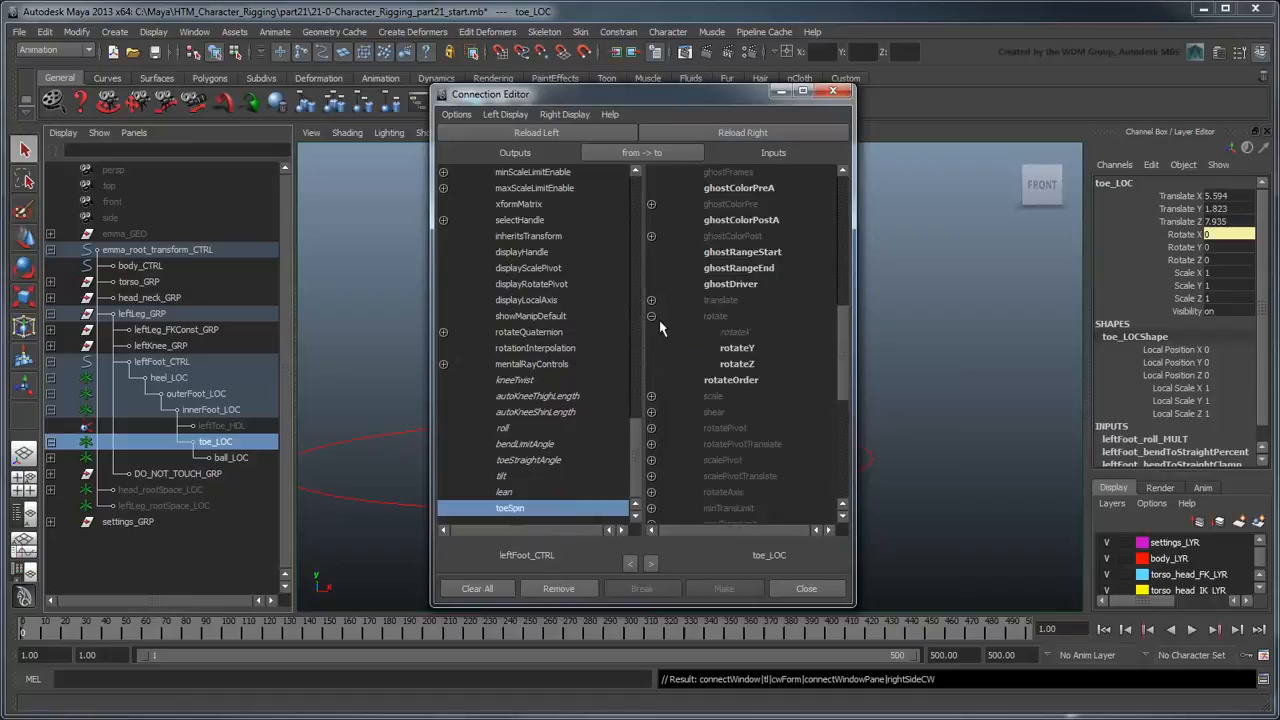
{"action": "left_click", "coordinate": [740, 352]}
{"action": "left_click", "coordinate": [805, 589]}
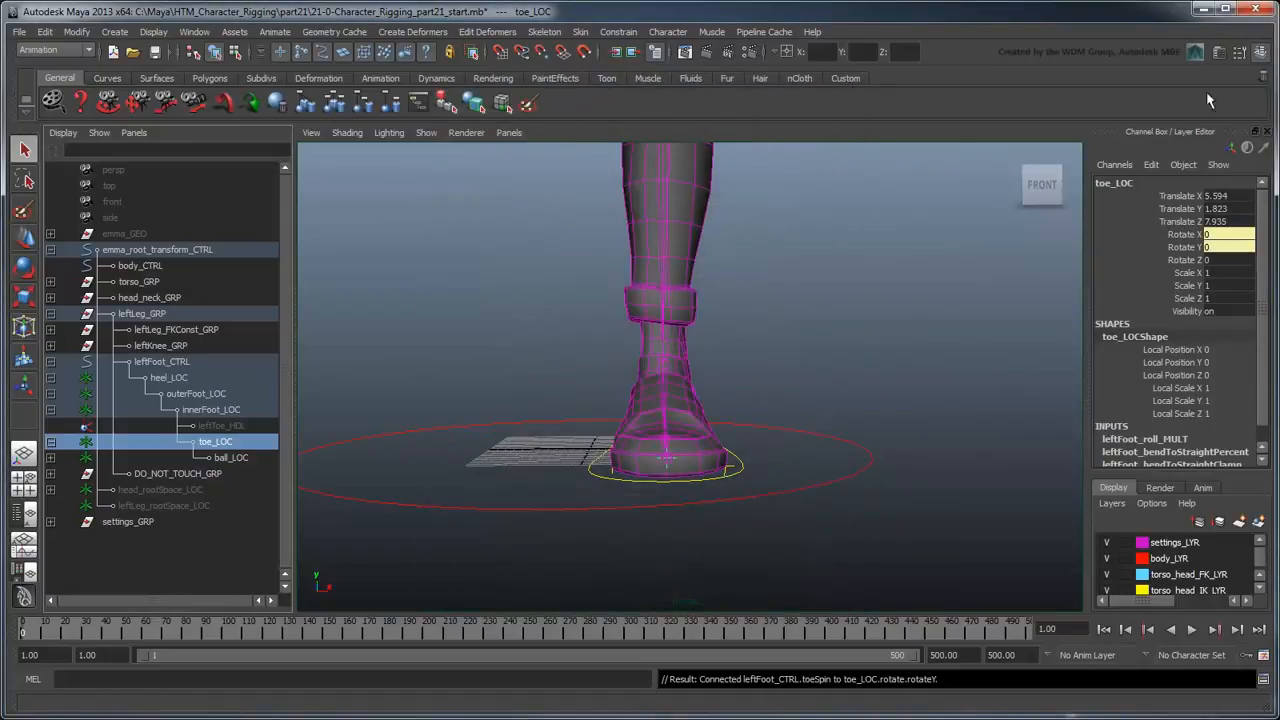
Set toe_LOC's rotate order to zxy in its transform attributes
{"action": "left_click", "coordinate": [1220, 52]}
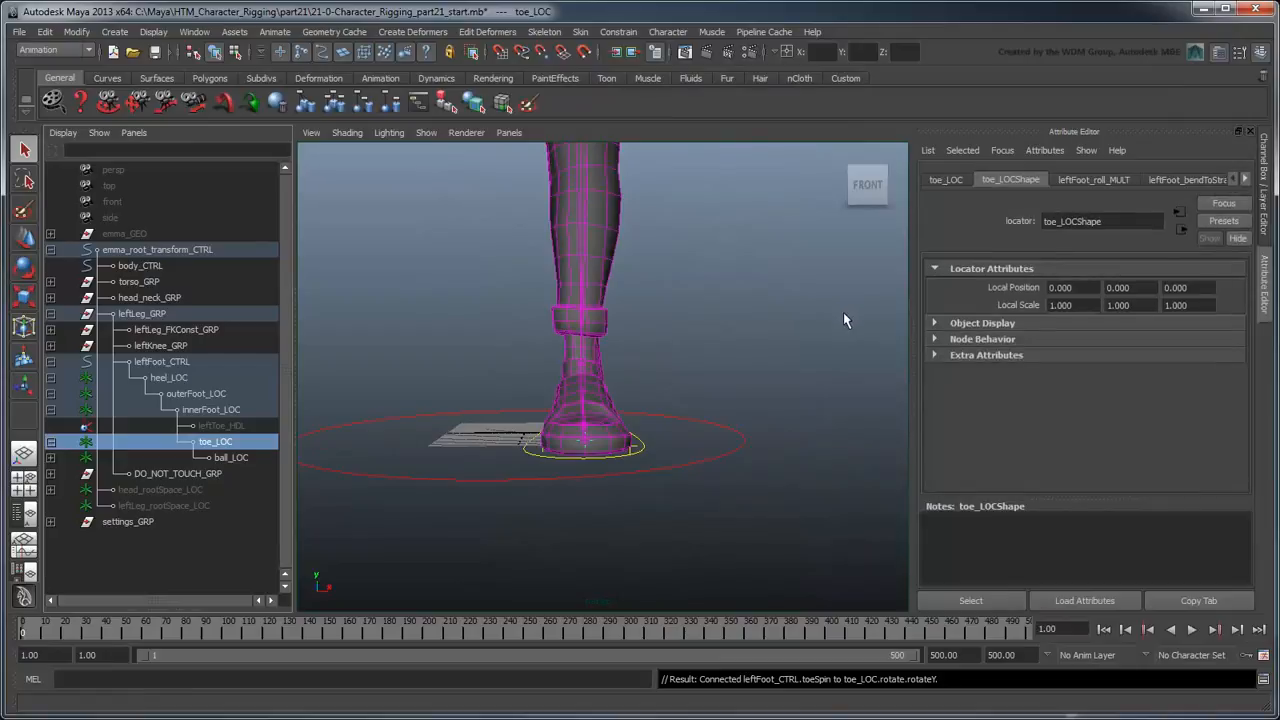
{"action": "left_click", "coordinate": [952, 183]}
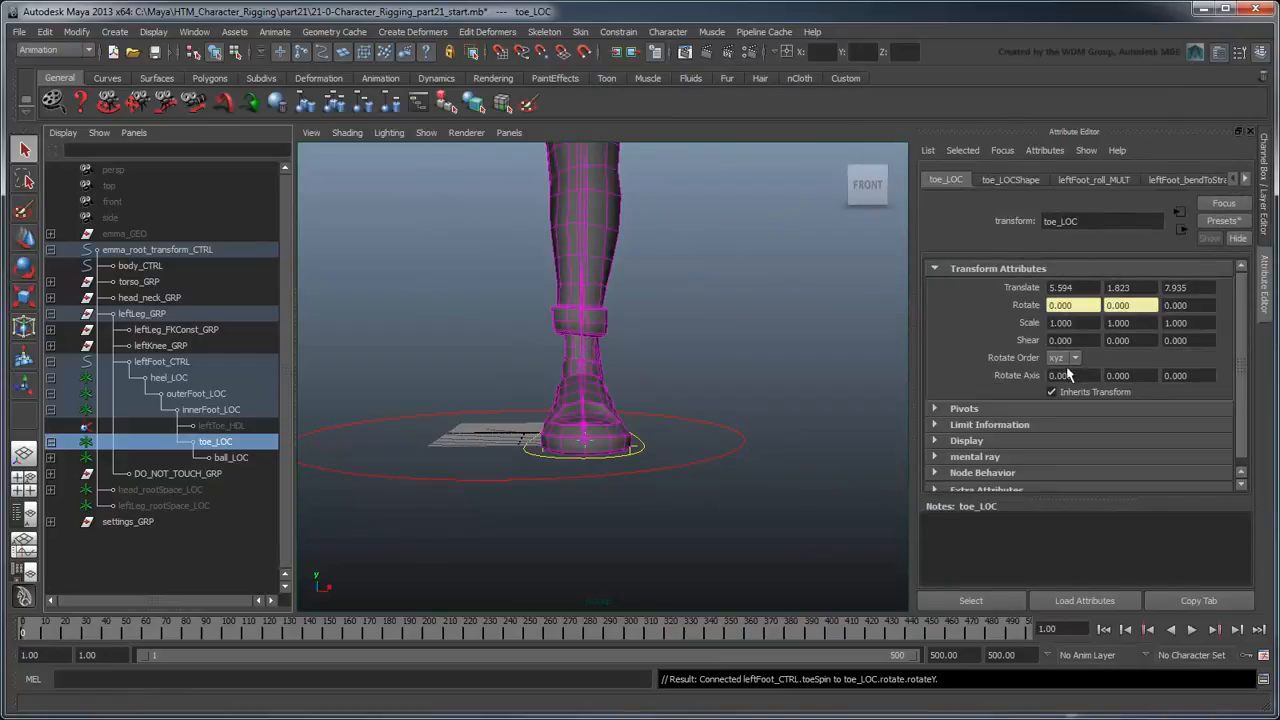
{"action": "left_click", "coordinate": [1062, 358]}
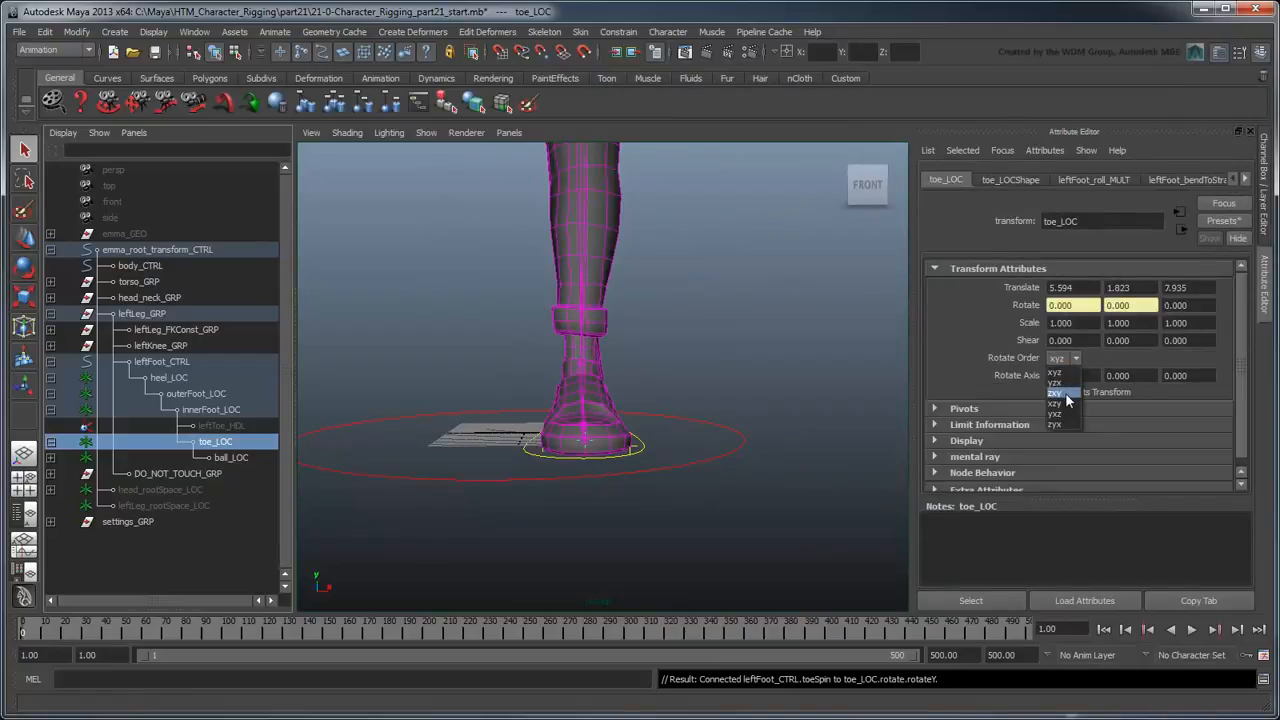
{"action": "left_click", "coordinate": [1066, 398]}
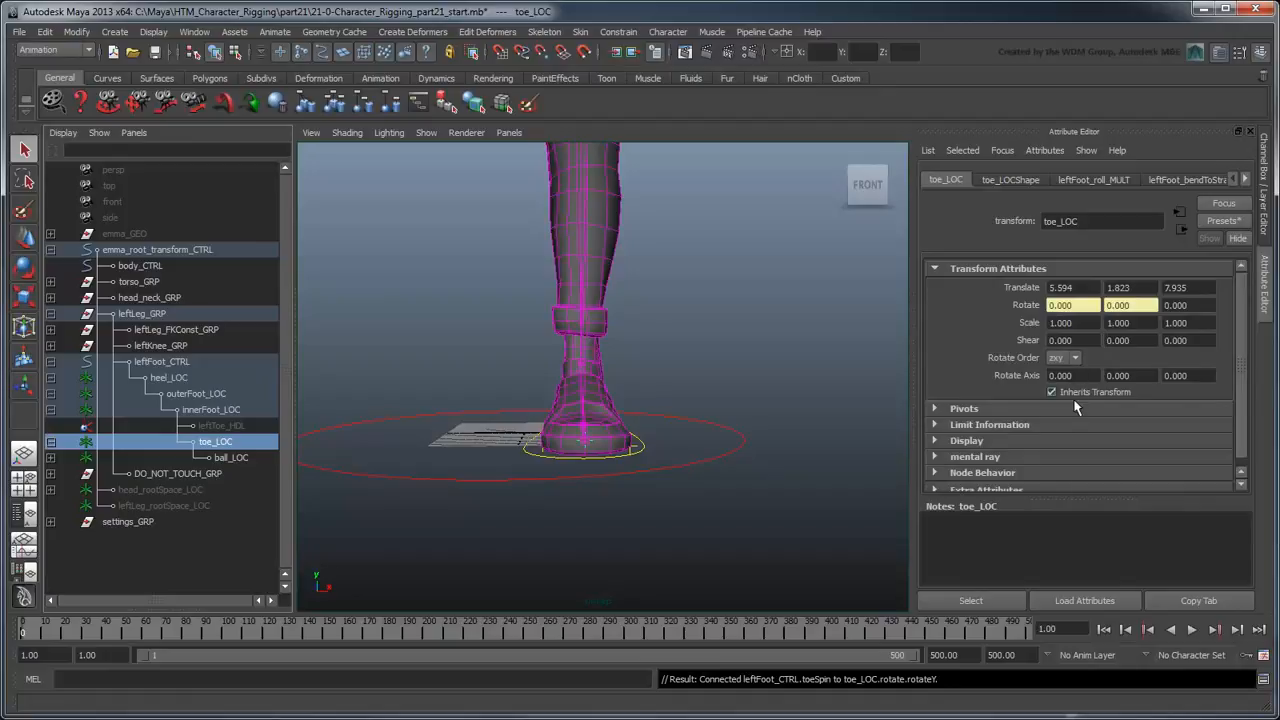
{"action": "left_click", "coordinate": [1249, 131]}
Test leftFoot_CTRL's Lean by sliding its value interactively, and undo the change
{"action": "left_click", "coordinate": [743, 473]}
{"action": "left_click", "coordinate": [1192, 363]}
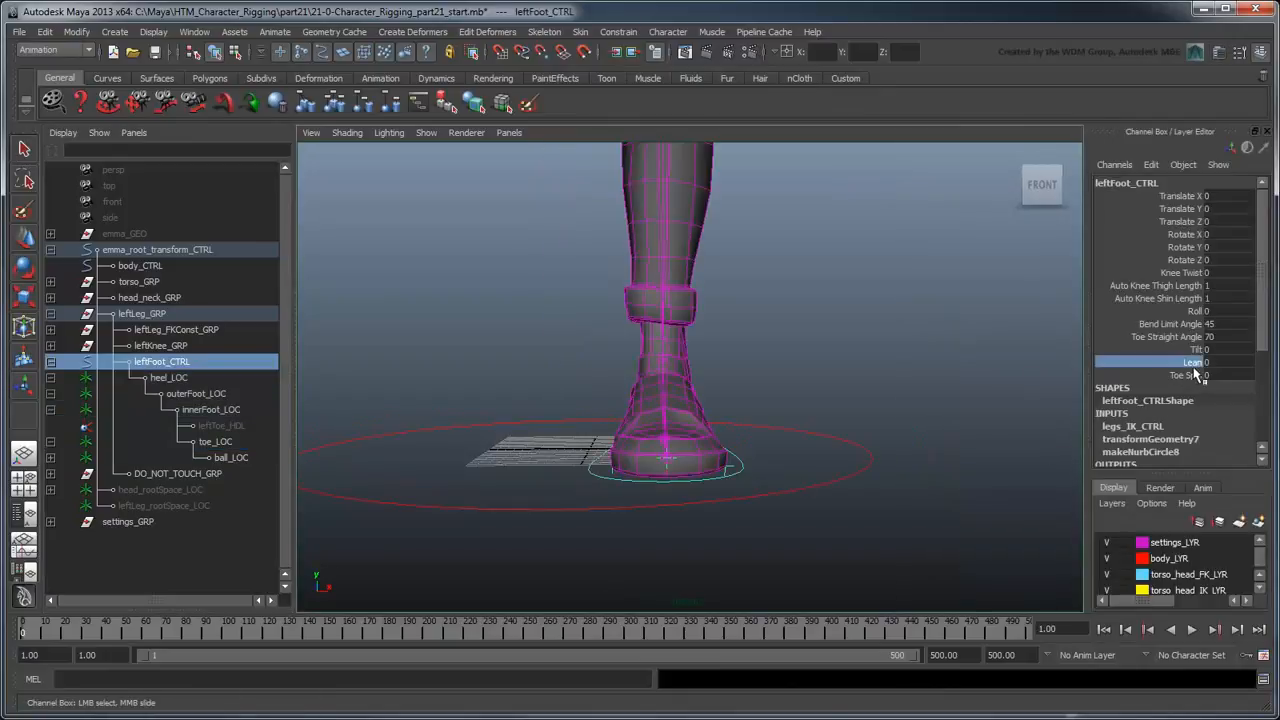
{"action": "left_click_drag", "start_coordinate": [971, 449], "coordinate": [883, 462], "text": "alt"}
{"action": "middle_click_drag", "start_coordinate": [903, 457], "coordinate": [375, 370]}
{"action": "key", "text": "ctrl+z"}
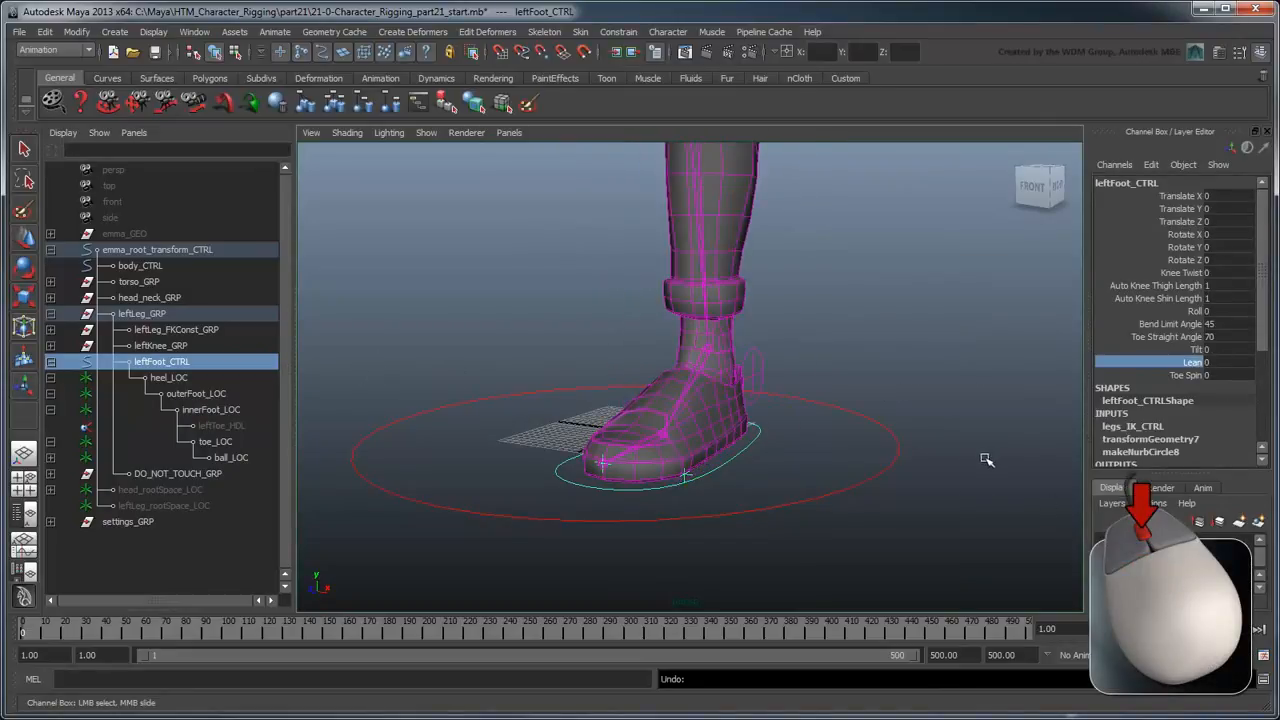
Try out leftFoot_CTRL's Toe Spin by sliding its value interactively, and undo the change
{"action": "left_click", "coordinate": [1196, 377]}
{"action": "middle_click_drag", "start_coordinate": [910, 492], "coordinate": [533, 487]}
{"action": "key", "text": "ctrl+z"}
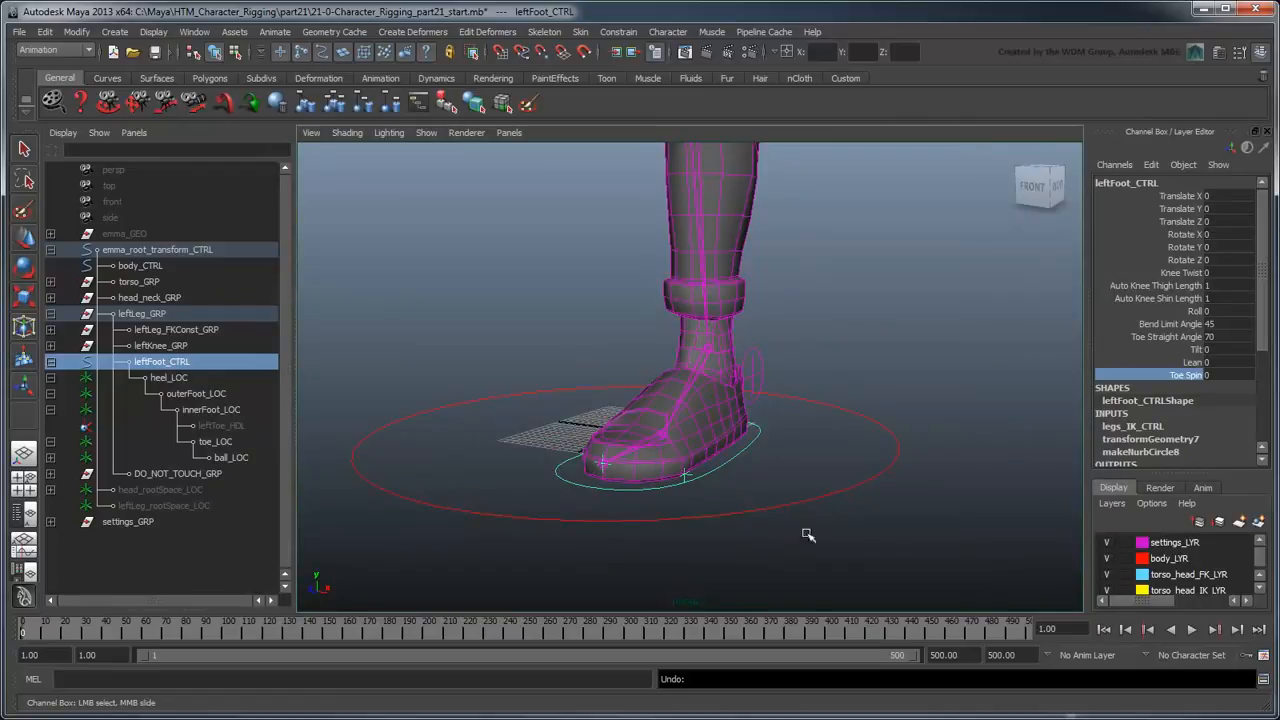
Add a keyable float attribute named toeWiggle to leftFoot_CTRL
{"action": "left_click", "coordinate": [1151, 166]}
{"action": "left_click", "coordinate": [1172, 287]}
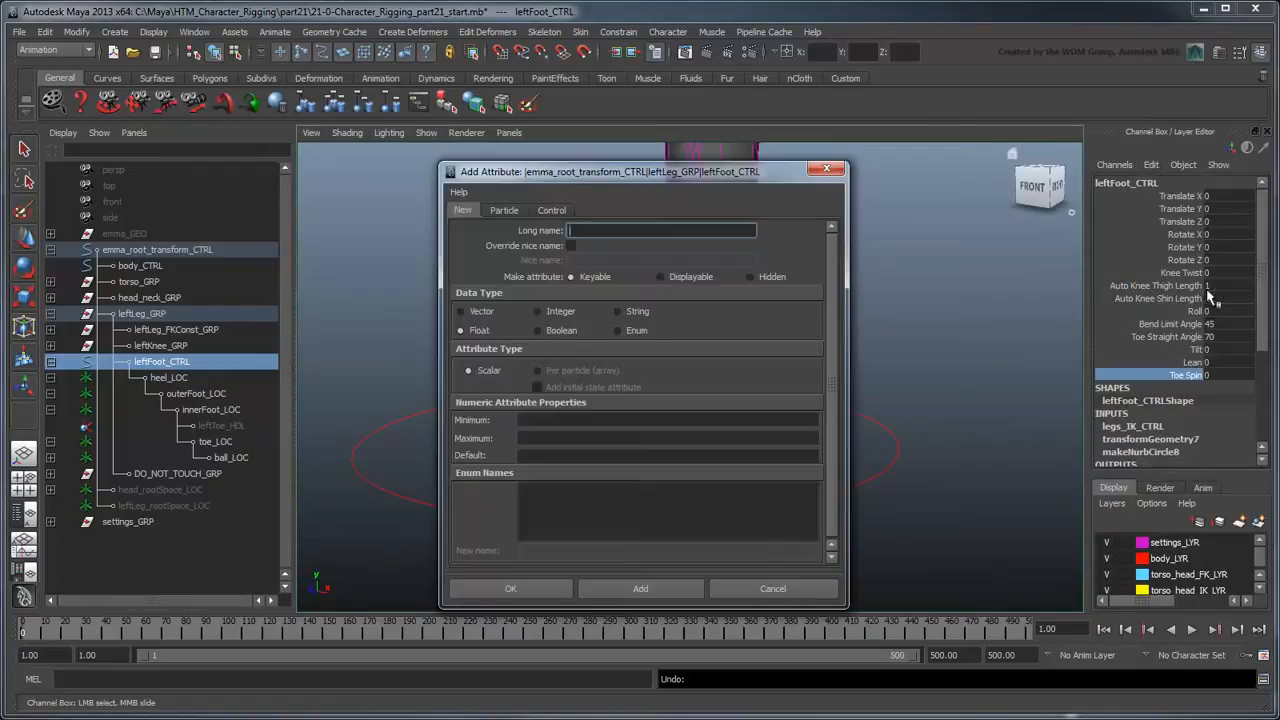
{"action": "type", "text": "toeWiggle"}
{"action": "left_click", "coordinate": [553, 593]}
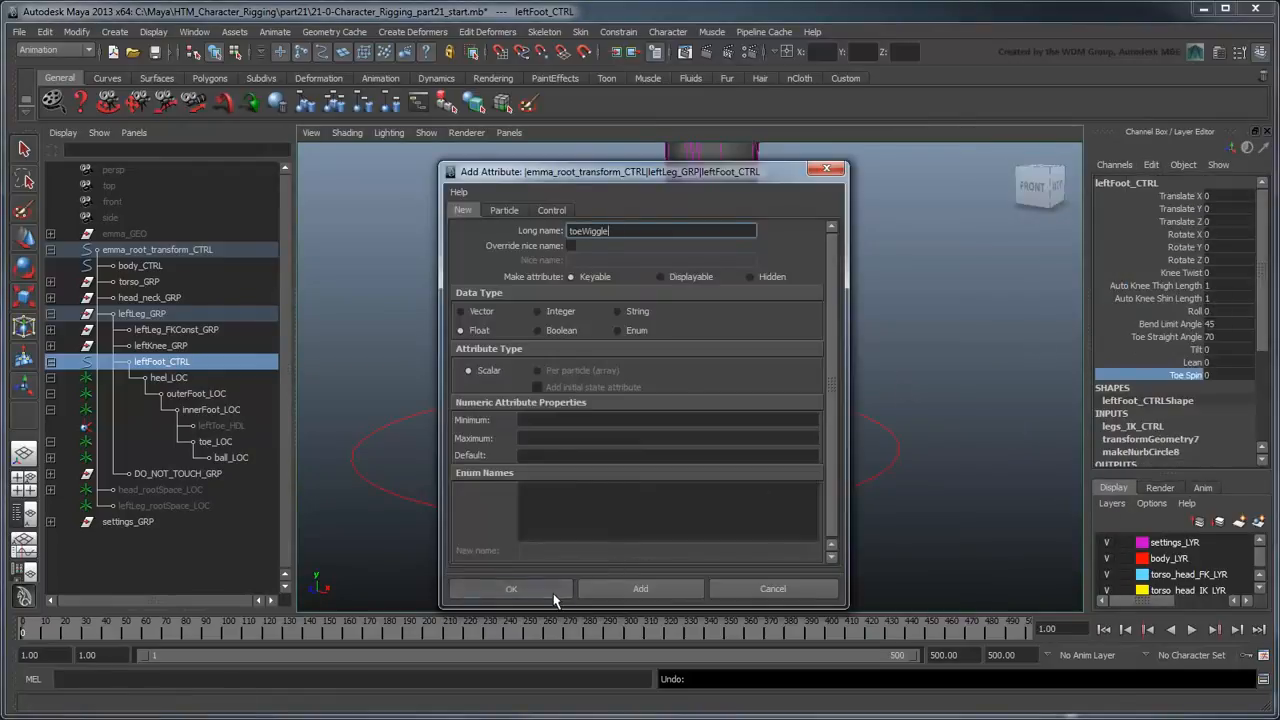
Group leftToe_HDL on its own and name the group toeWiggle_GRP
{"action": "left_click", "coordinate": [228, 428]}
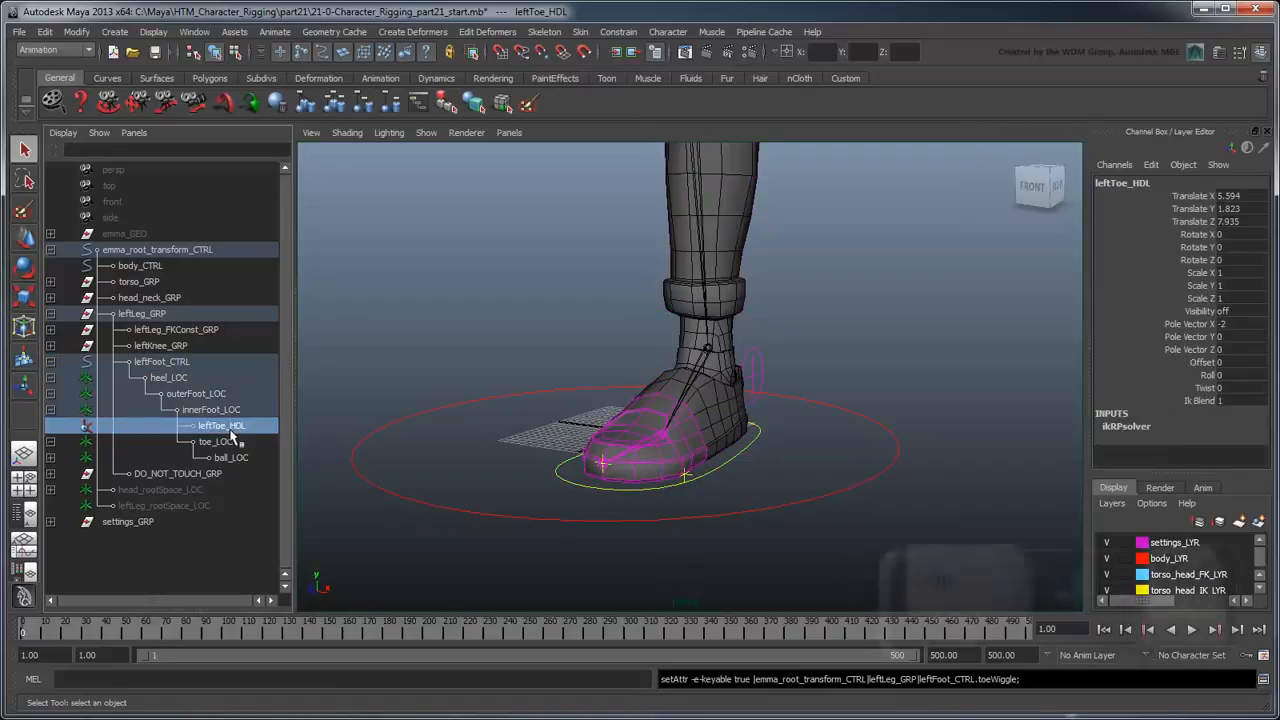
{"action": "key", "text": "ctrl+g"}
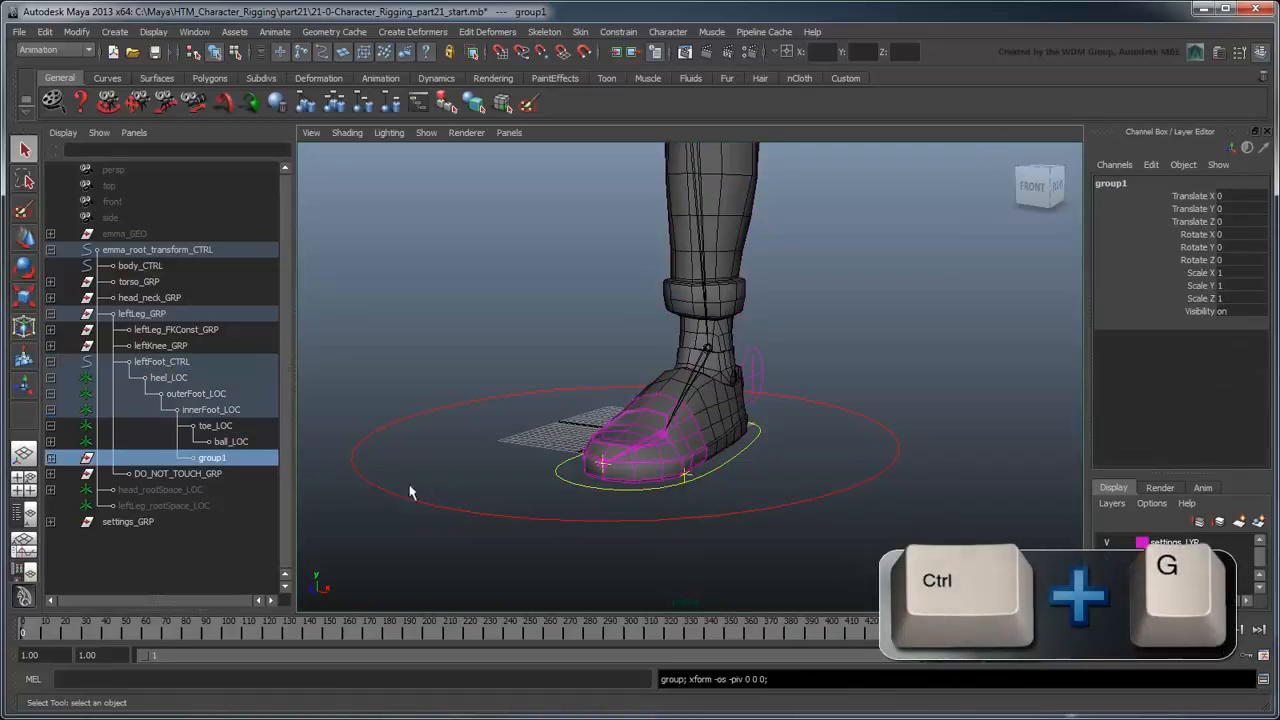
{"action": "double_click", "coordinate": [215, 457]}
{"action": "type", "text": "toeWiggle_GRP"}
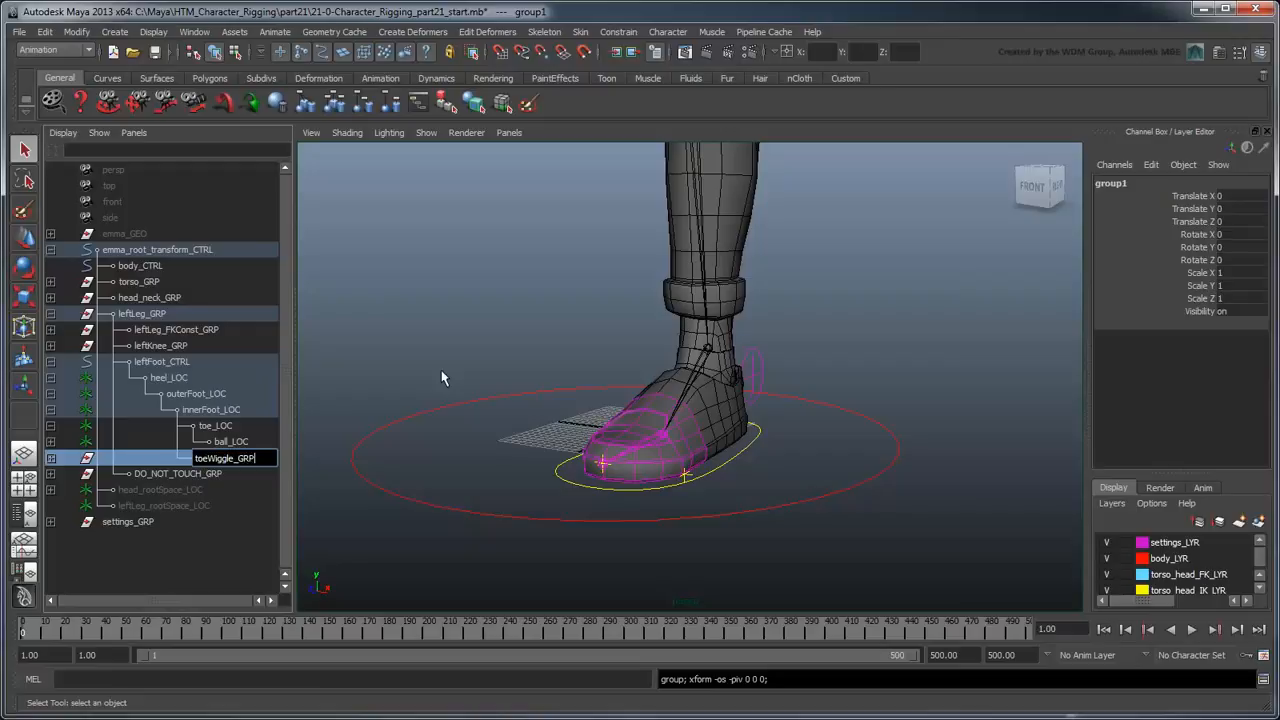
{"action": "key", "text": "Return"}
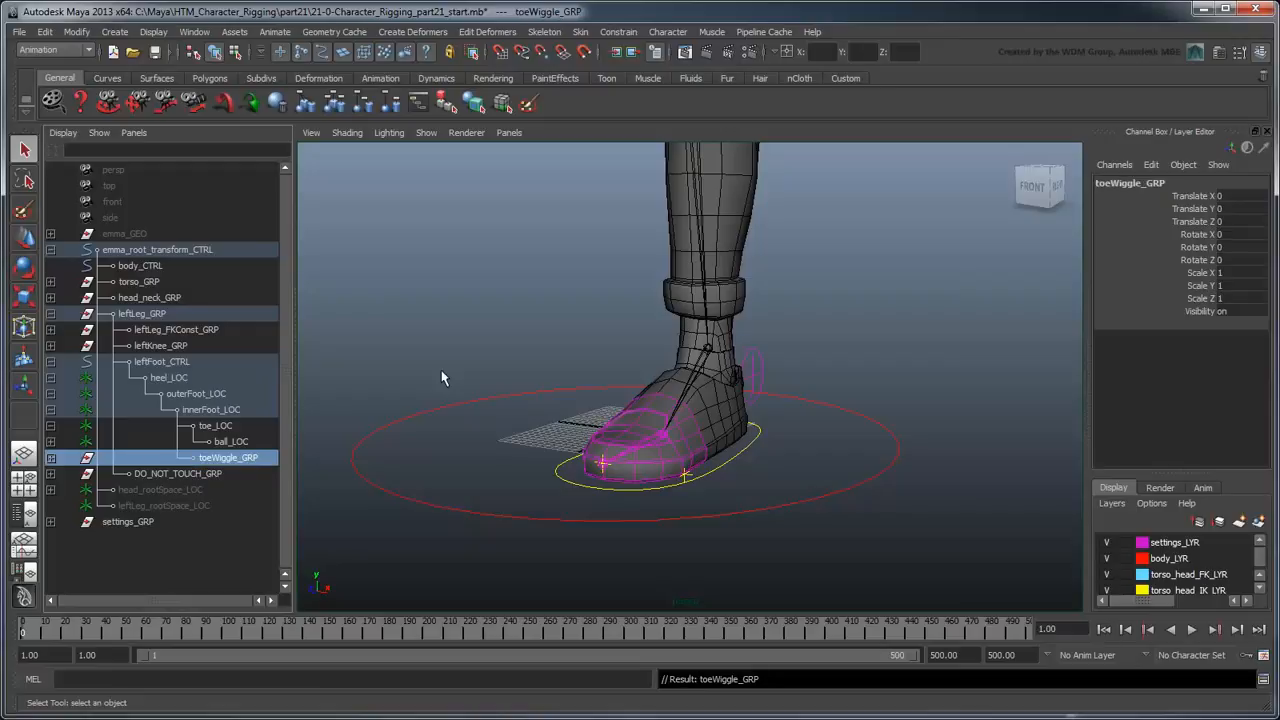
Move toeWiggle_GRP's pivot to the left ball joint with point snapping
{"action": "key", "text": "w"}
{"action": "key", "text": "Insert"}
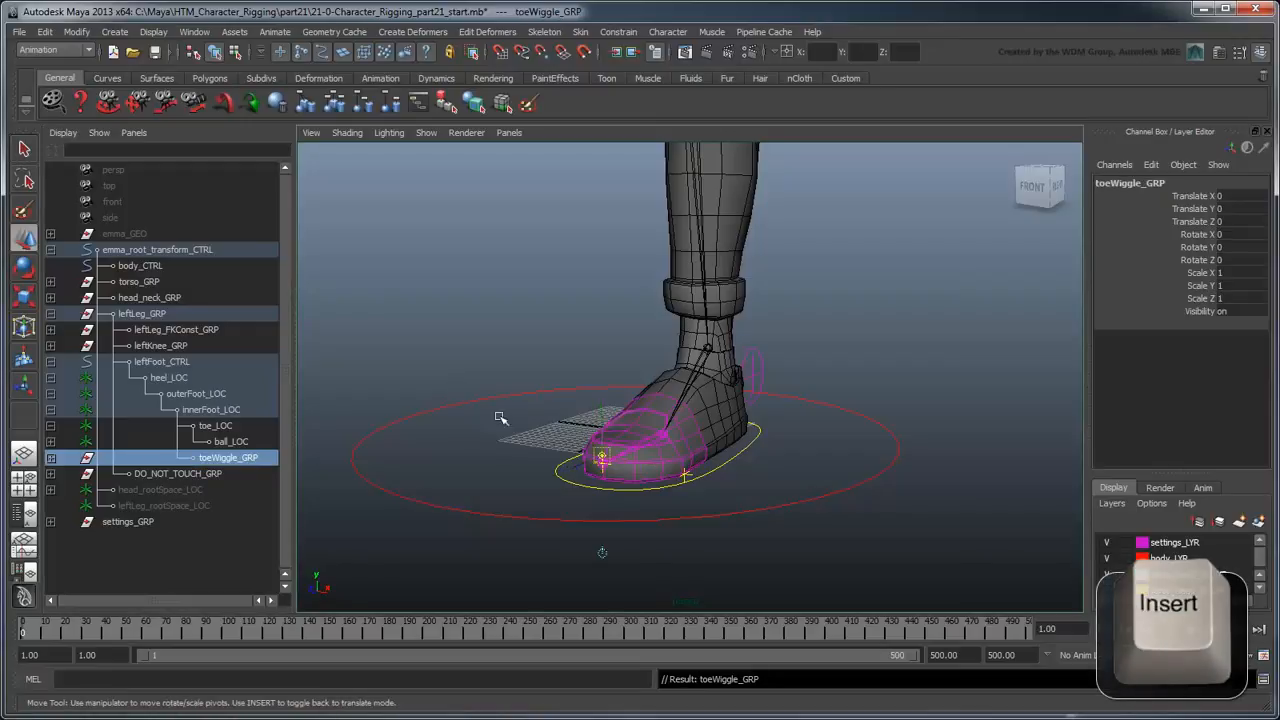
{"action": "scroll", "coordinate": [646, 514], "scroll_direction": "up", "scroll_amount": 5}
{"action": "key", "text": "v"}
{"action": "middle_click_drag", "start_coordinate": [678, 491], "coordinate": [742, 505]}
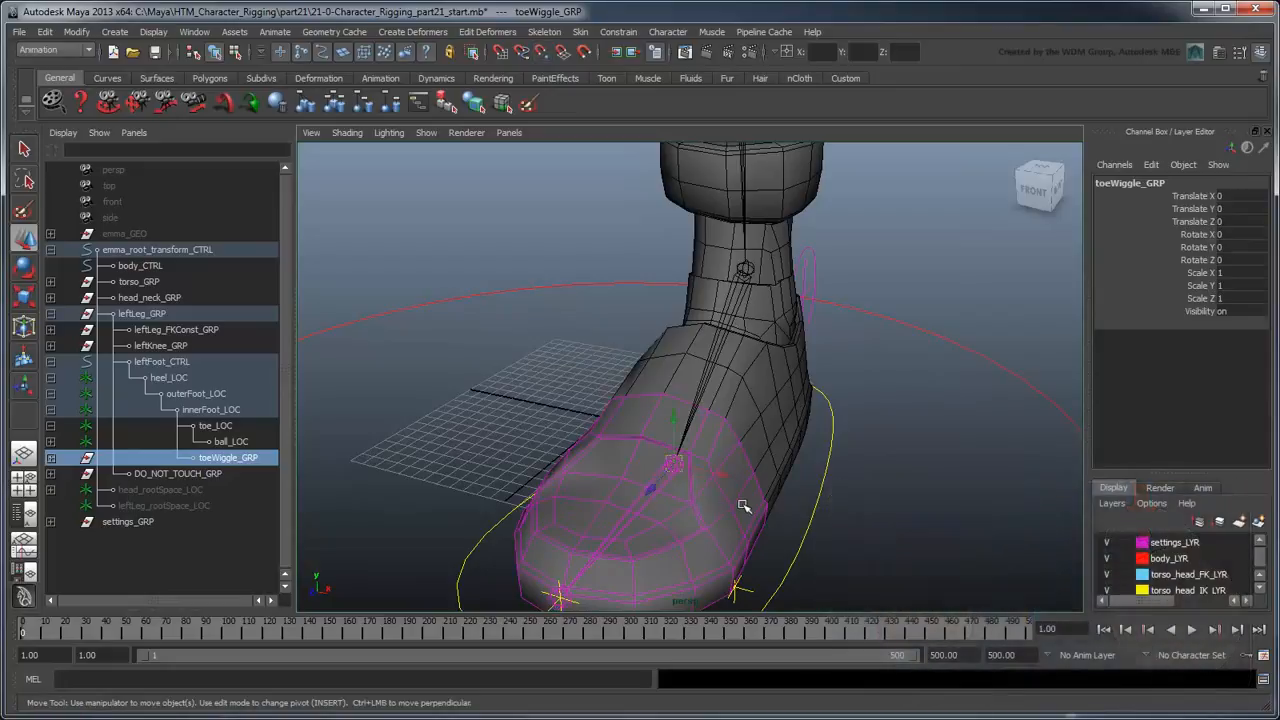
Test the toe bend by rotating toeWiggle_GRP about 58 degrees around X, and undo the rotation
{"action": "scroll", "coordinate": [742, 505], "scroll_direction": "down", "scroll_amount": 5}
{"action": "left_click_drag", "start_coordinate": [742, 505], "coordinate": [712, 486], "text": "alt"}
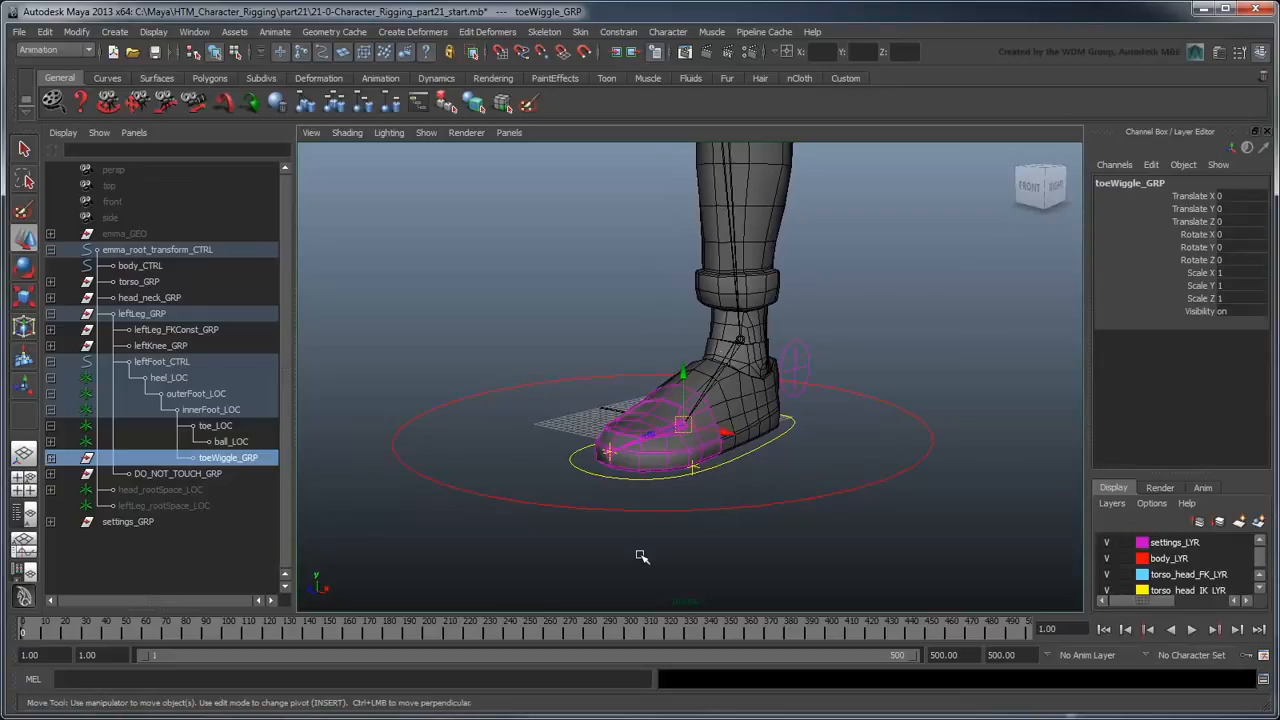
{"action": "key", "text": "e"}
{"action": "left_click_drag", "start_coordinate": [673, 381], "coordinate": [660, 452]}
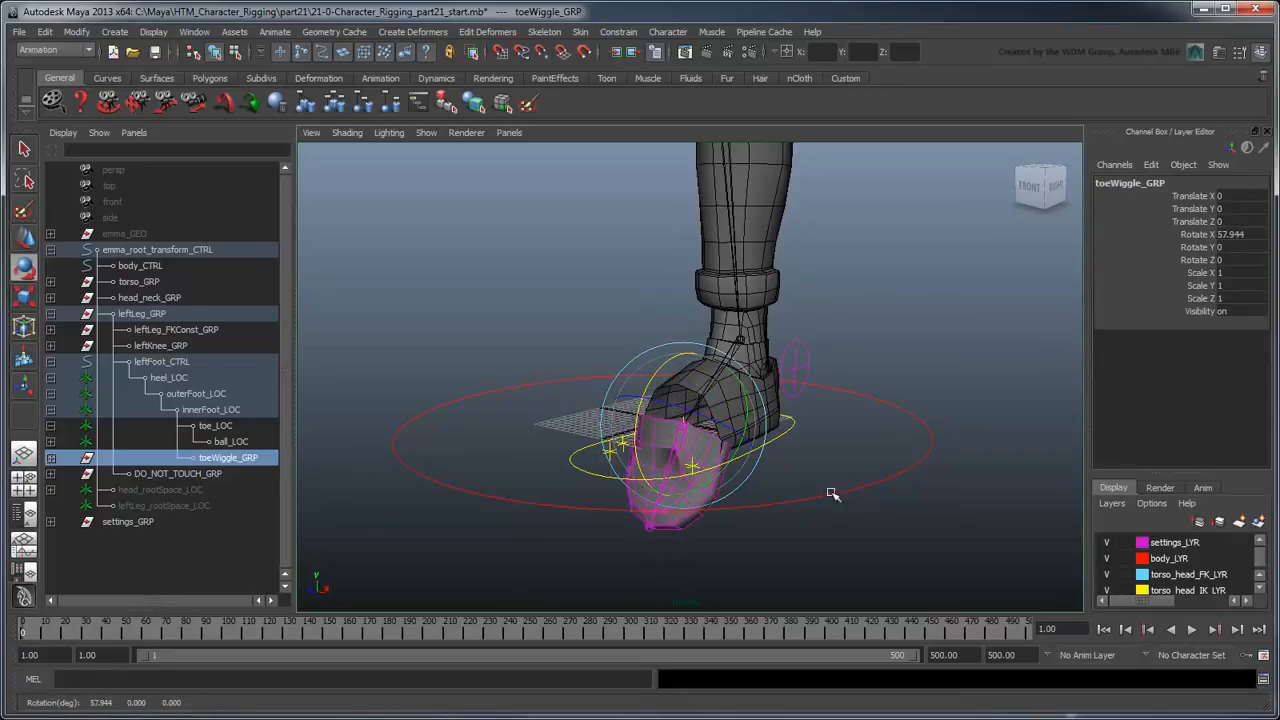
{"action": "key", "text": "ctrl+z"}
{"action": "key", "text": "q"}
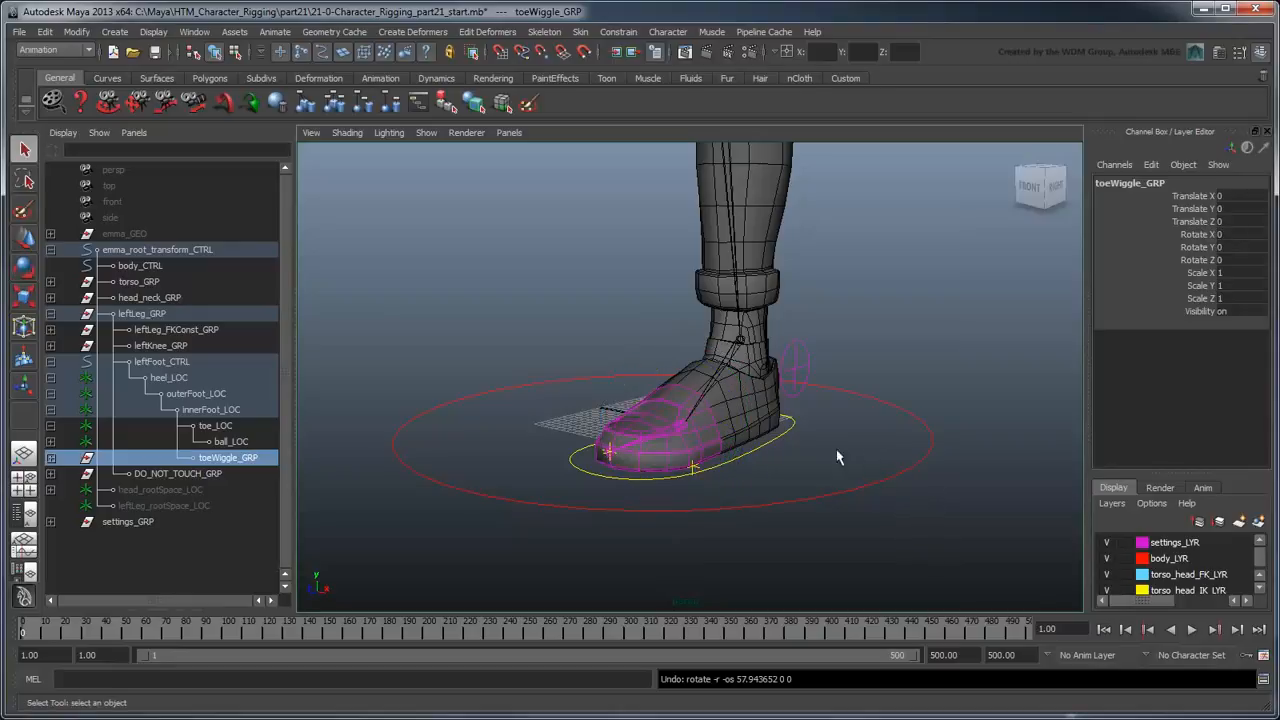
Load leftFoot_CTRL as the output object in the Connection Editor and choose its toeWiggle attribute as the source
{"action": "left_click", "coordinate": [765, 460]}
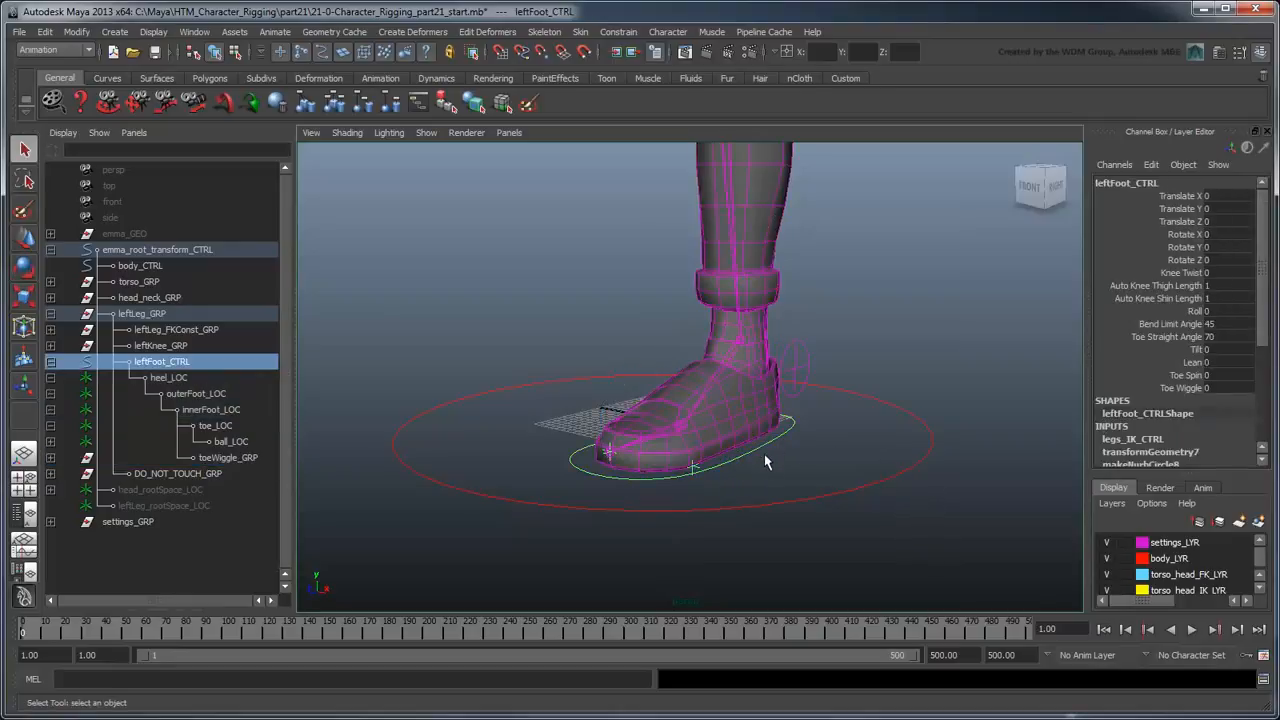
{"action": "left_click", "coordinate": [194, 31]}
{"action": "mouse_move", "coordinate": [225, 55]}
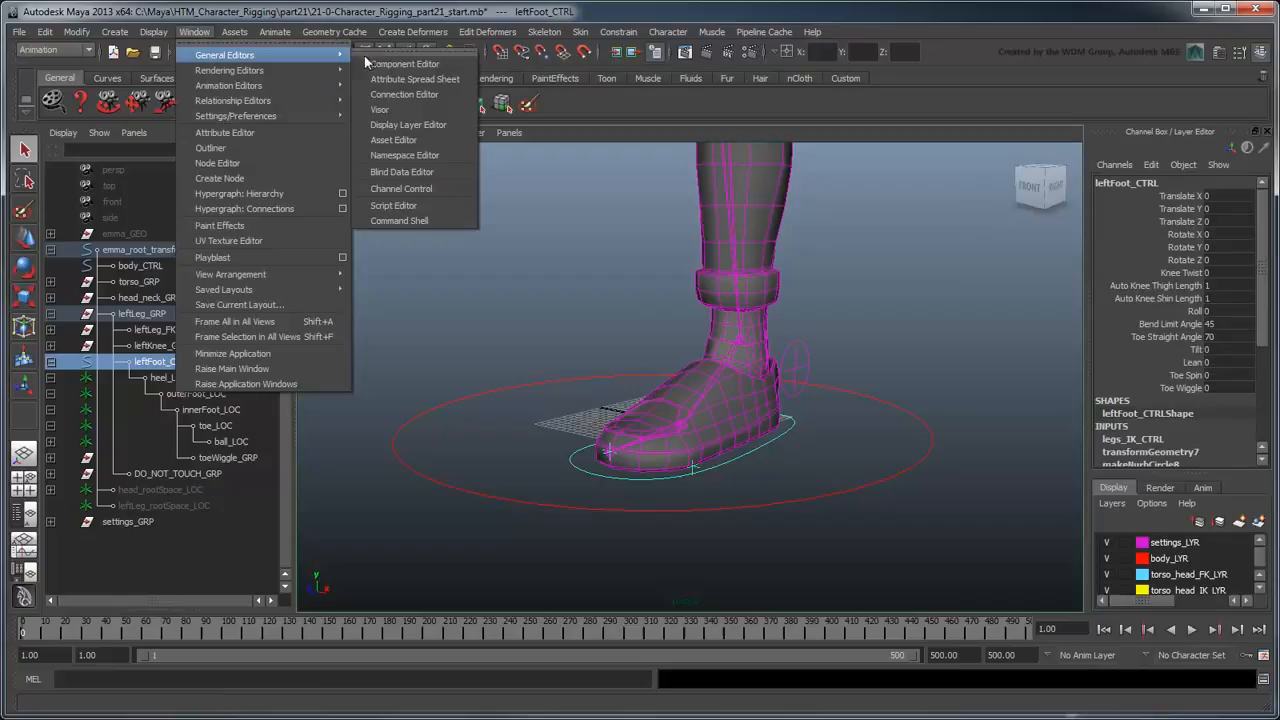
{"action": "left_click", "coordinate": [445, 94]}
{"action": "left_click_drag", "start_coordinate": [638, 243], "coordinate": [637, 512]}
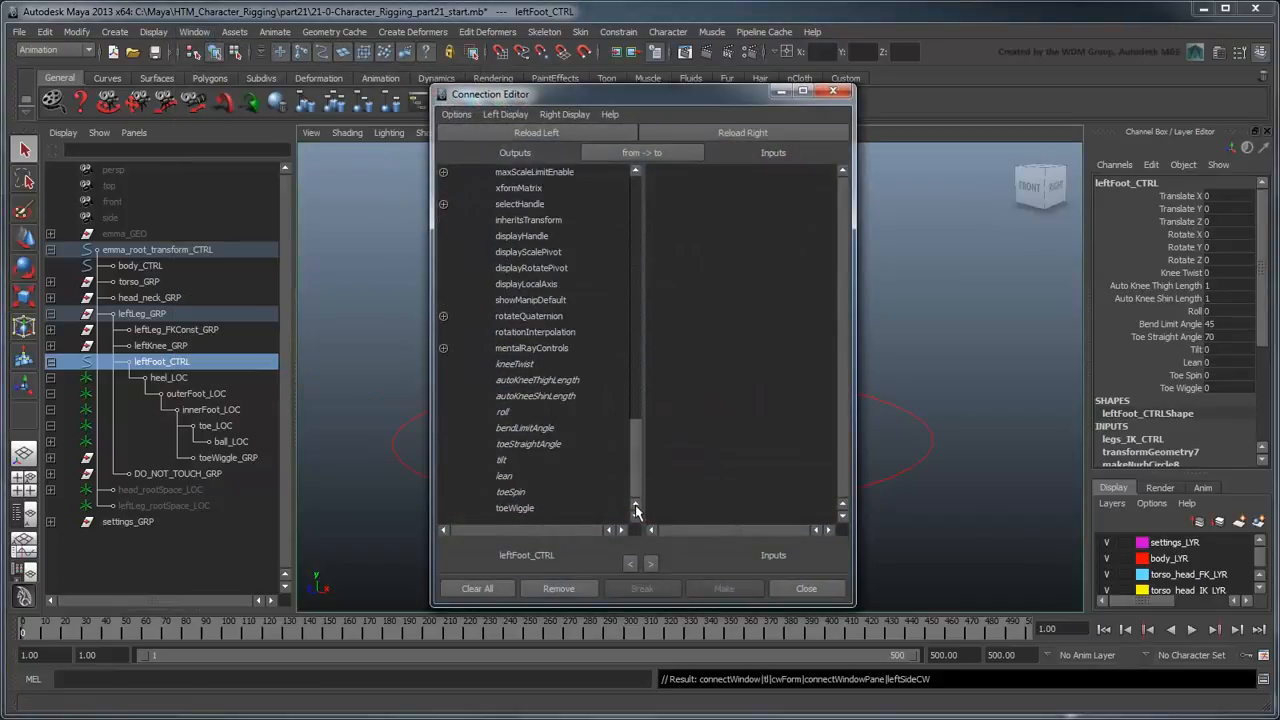
{"action": "left_click", "coordinate": [562, 511]}
Load toeWiggle_GRP as the input object, connect toeWiggle to its rotateX, and close the Connection Editor
{"action": "left_click", "coordinate": [258, 459]}
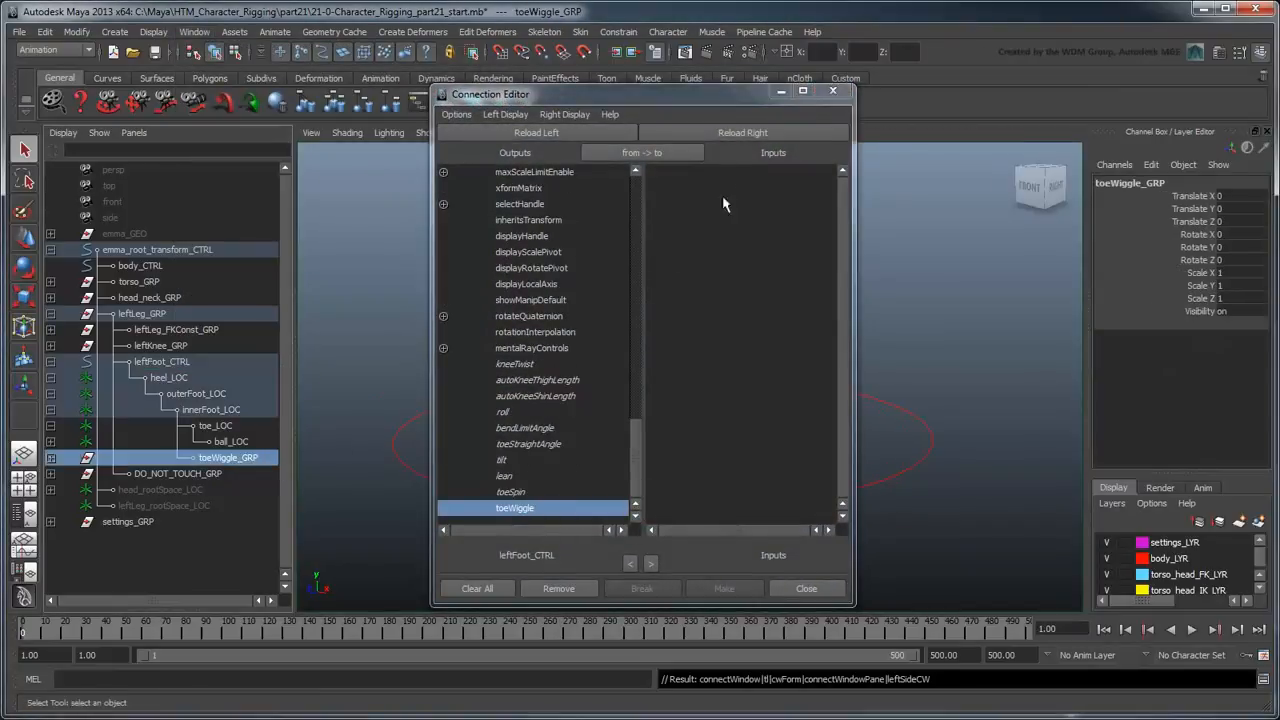
{"action": "left_click", "coordinate": [734, 138]}
{"action": "left_click_drag", "start_coordinate": [845, 200], "coordinate": [847, 342]}
{"action": "left_click", "coordinate": [651, 316]}
{"action": "left_click", "coordinate": [737, 336]}
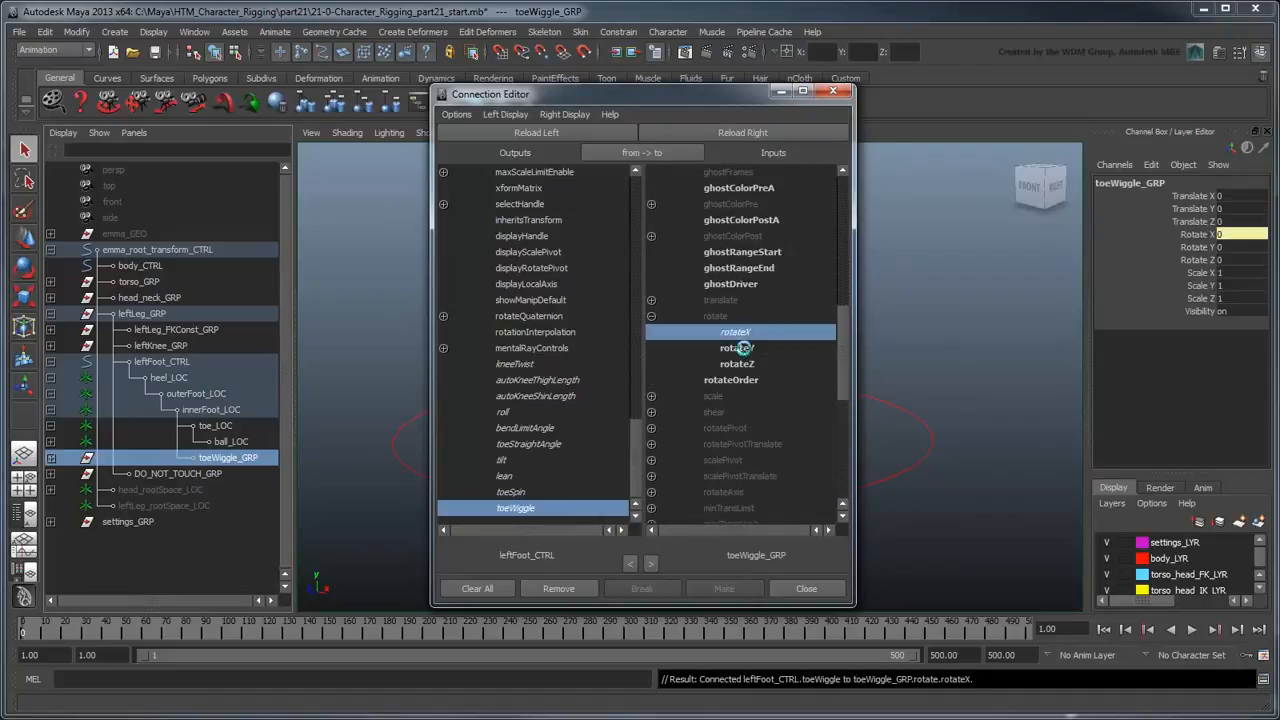
{"action": "left_click", "coordinate": [806, 588]}
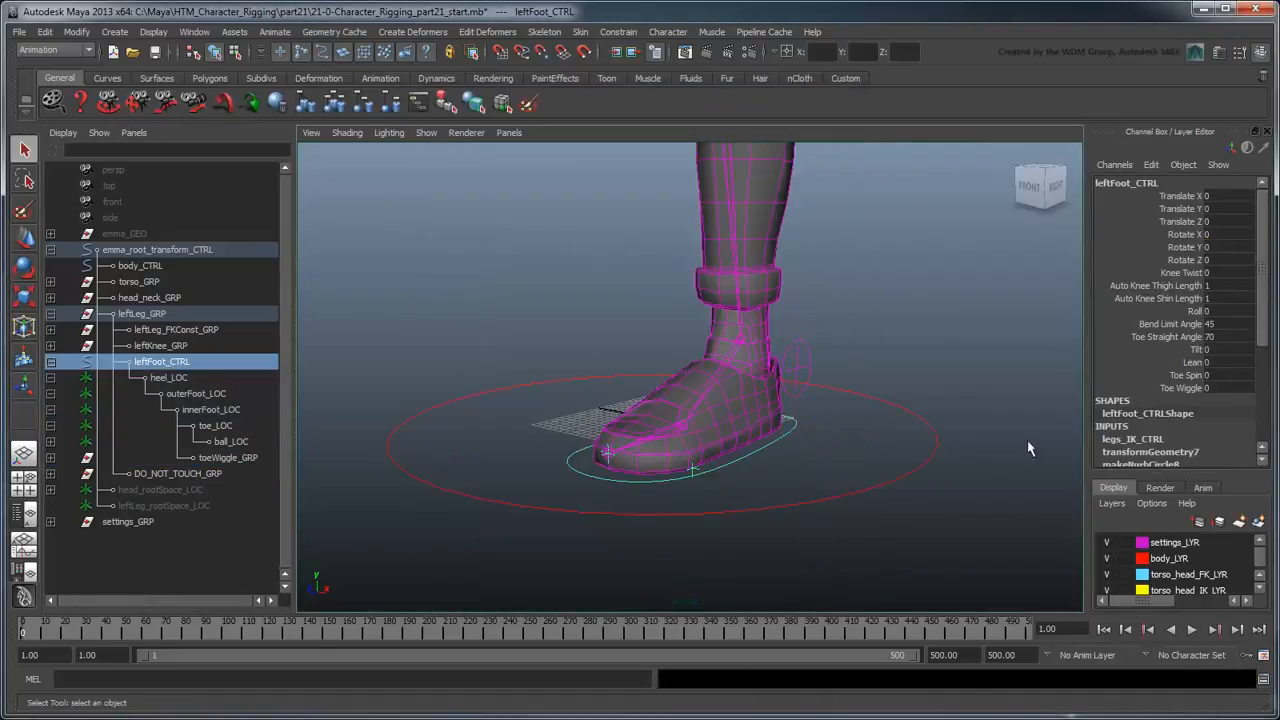
Test leftFoot_CTRL's Toe Wiggle and Toe Spin by sliding each value in turn, undoing both changes
{"action": "left_click", "coordinate": [1175, 388]}
{"action": "middle_click_drag", "start_coordinate": [623, 580], "coordinate": [643, 600]}
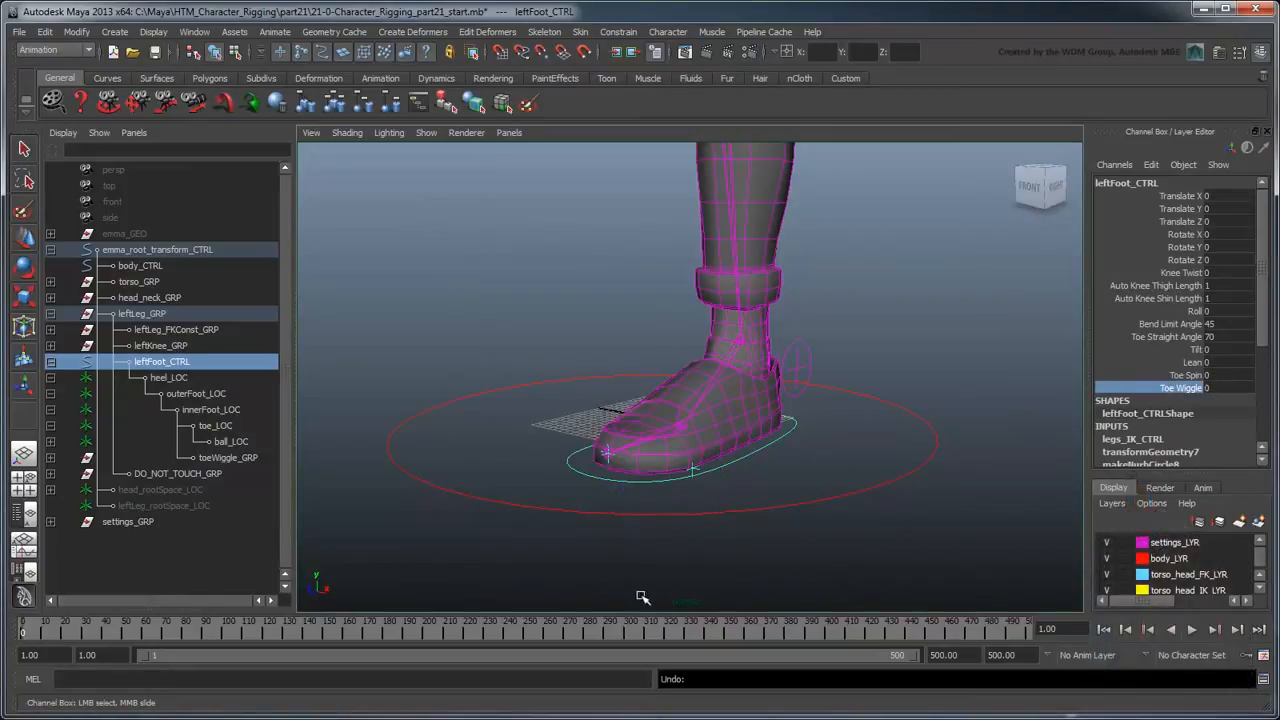
{"action": "left_click", "coordinate": [1185, 375]}
{"action": "middle_click_drag", "start_coordinate": [574, 546], "coordinate": [1279, 578]}
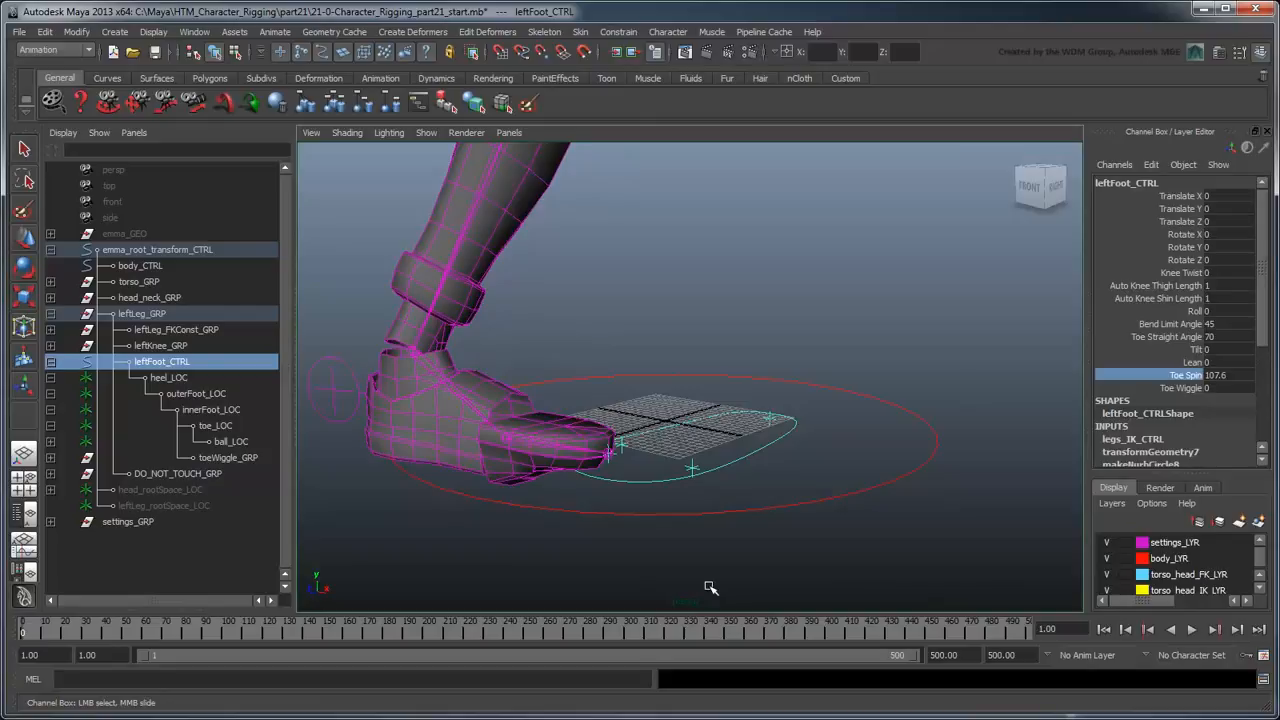
{"action": "key", "text": "ctrl+z"}
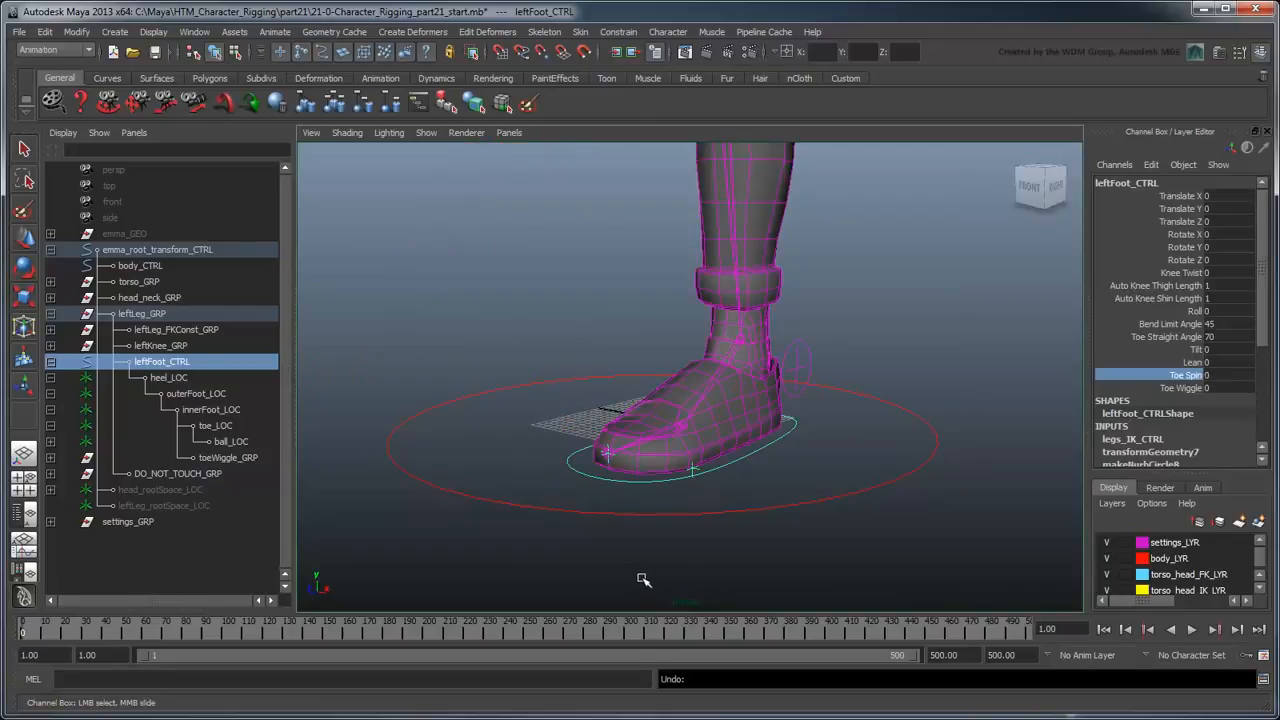
Parent toeWiggle_GRP under toe_LOC in the left foot hierarchy
{"action": "left_click", "coordinate": [218, 458]}
{"action": "middle_click_drag", "start_coordinate": [218, 458], "coordinate": [238, 441]}
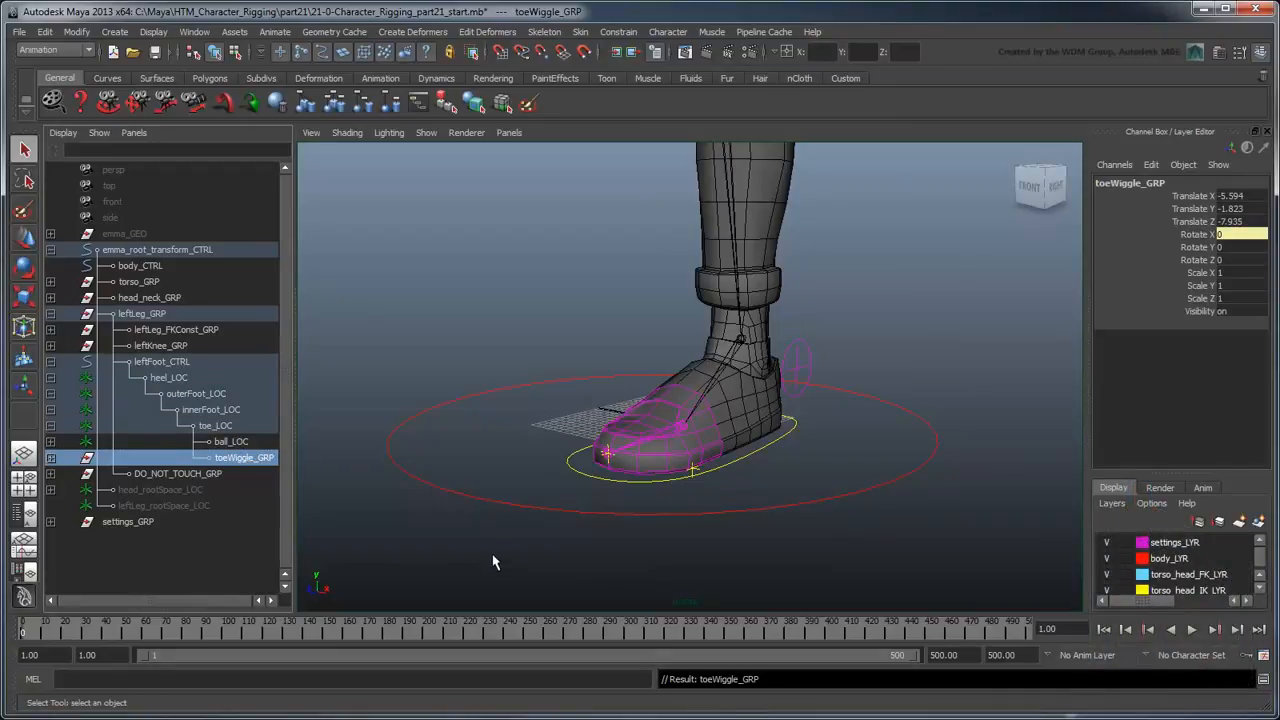
Retest leftFoot_CTRL's Toe Spin with the reparented toe group by sliding its value, and undo the change
{"action": "left_click", "coordinate": [647, 482]}
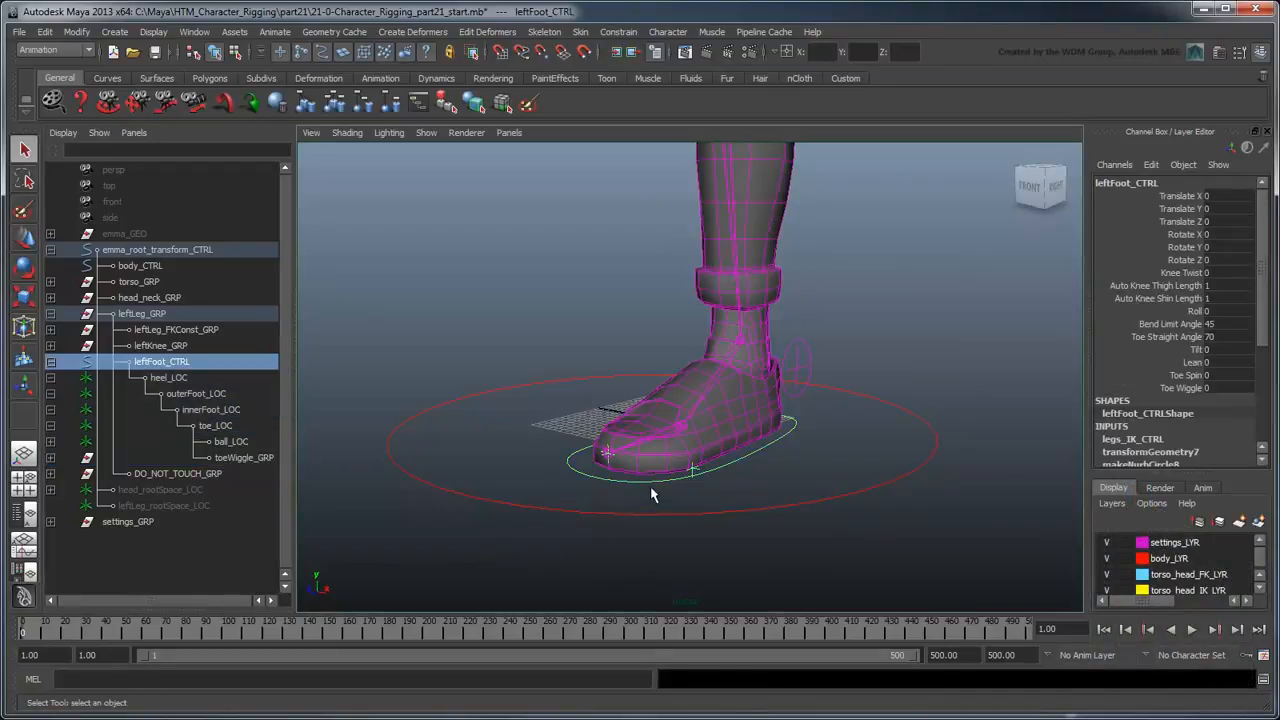
{"action": "left_click", "coordinate": [1187, 376]}
{"action": "middle_click_drag", "start_coordinate": [470, 576], "coordinate": [718, 578]}
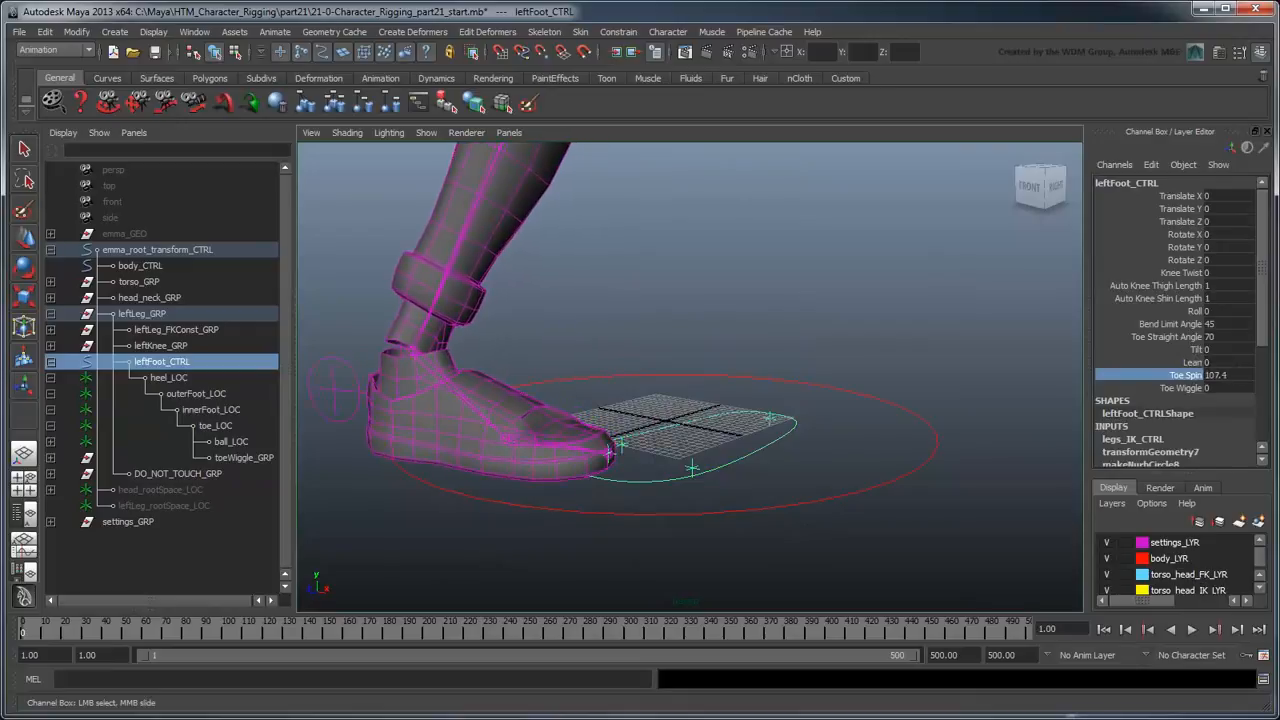
{"action": "key", "text": "ctrl+z"}
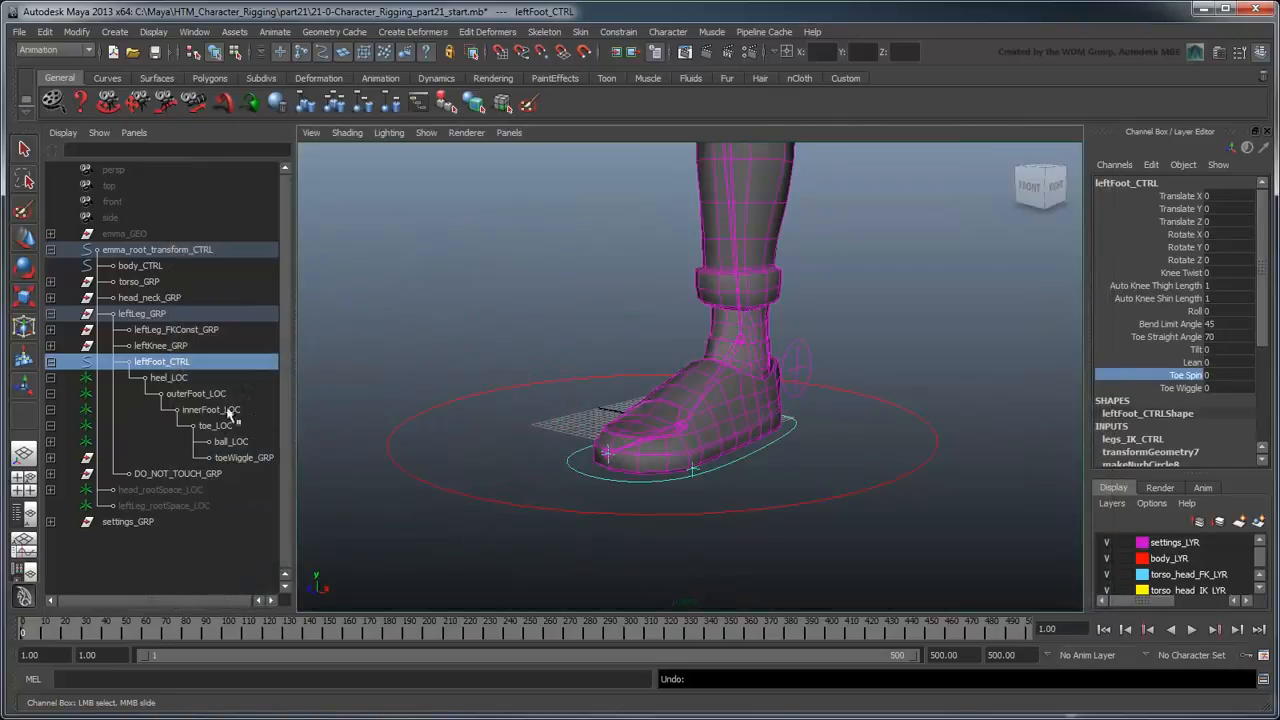
Hide the left foot's pivot locators from heel_LOC through ball_LOC, and hide the Channel Box
{"action": "left_click", "coordinate": [195, 388]}
{"action": "left_click", "coordinate": [231, 443], "text": "shift"}
{"action": "key", "text": "ctrl+h"}
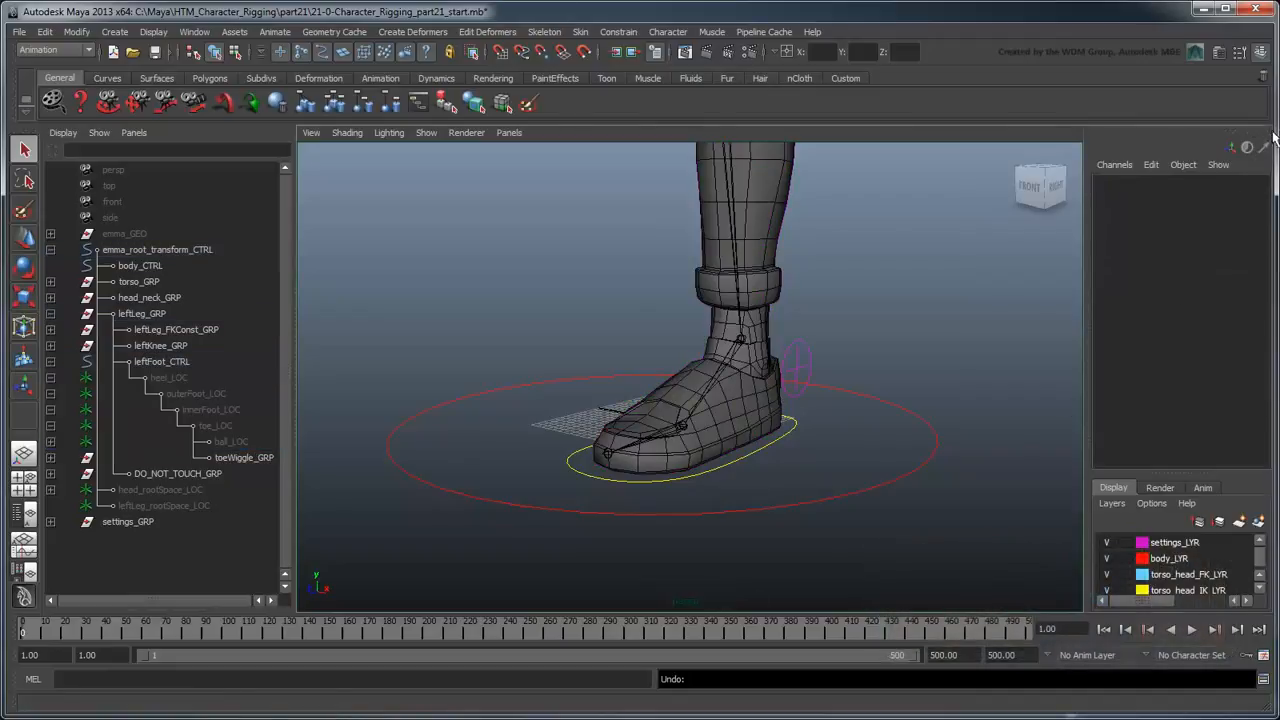
{"action": "key", "text": "ctrl+shift+a"}
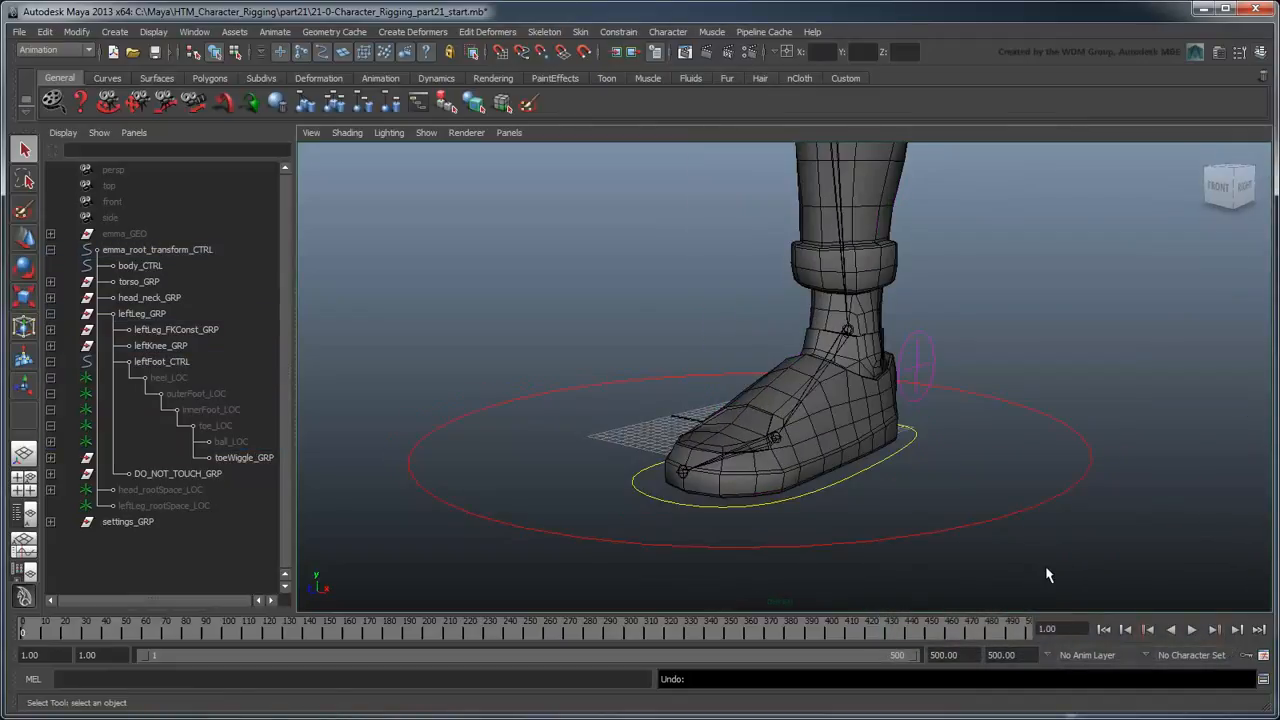